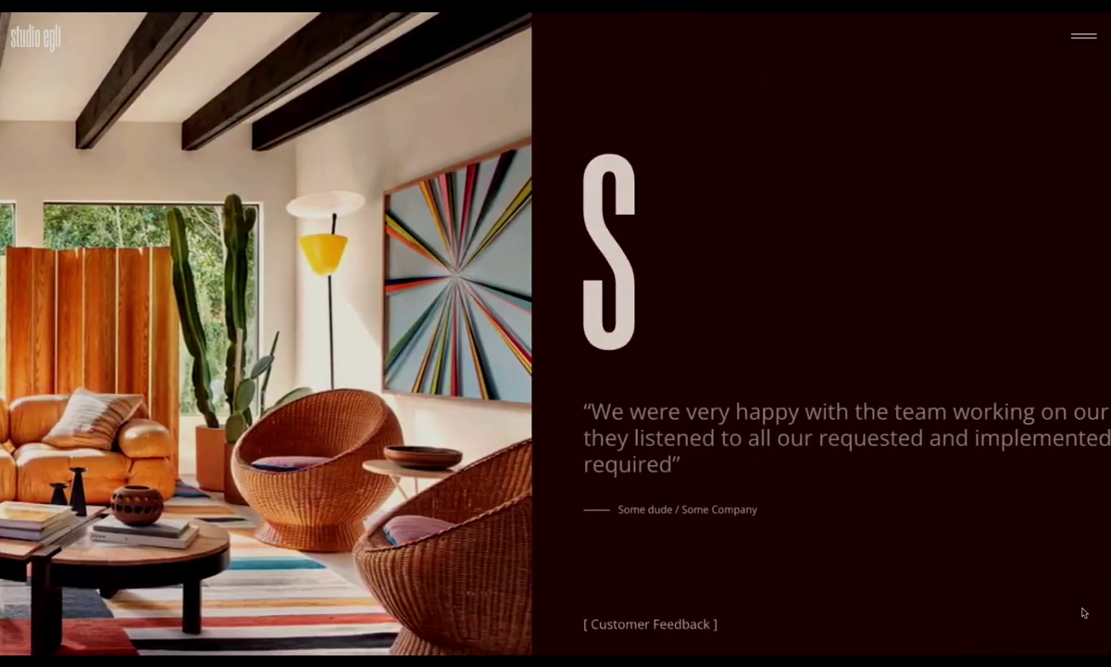
Review the finished portfolio page down to Our Work, expanding the "Interior Design Concept & Furnishing Support" service card along the way.
{"action": "scroll", "coordinate": [1084, 612], "scroll_direction": "down", "scroll_amount": 5}
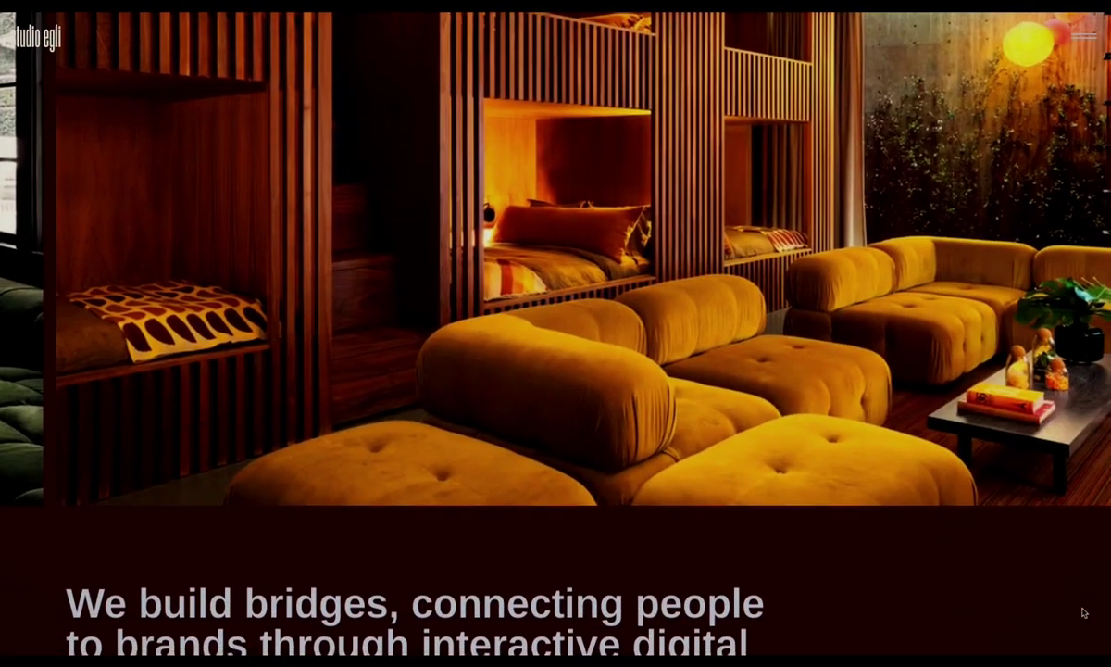
{"action": "scroll", "coordinate": [1084, 612], "scroll_direction": "down", "scroll_amount": 5}
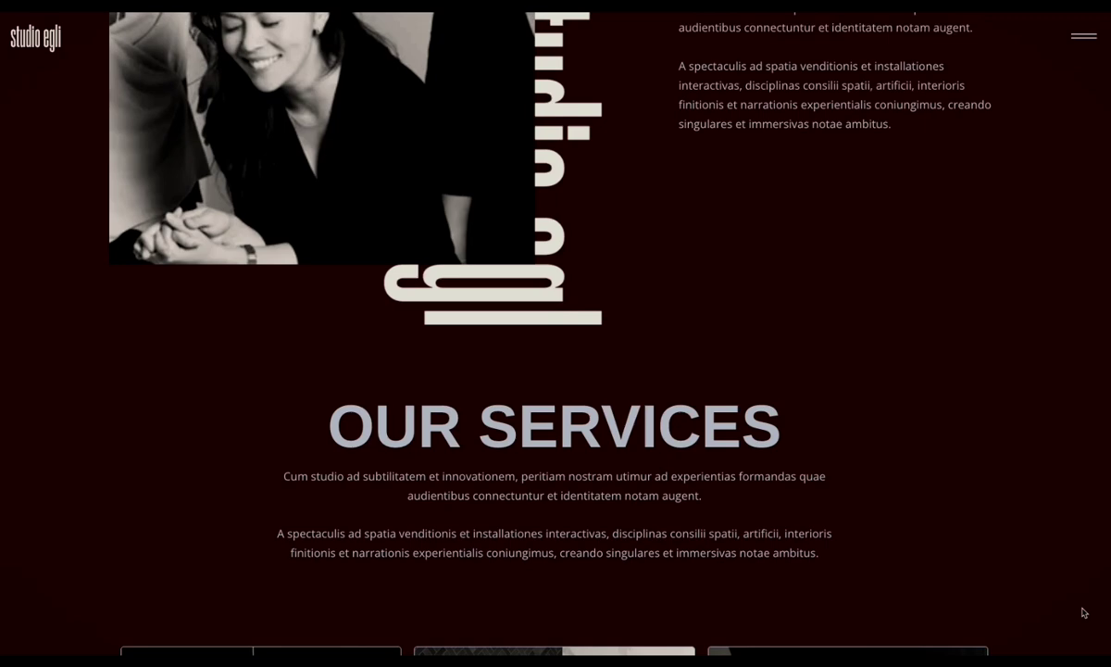
{"action": "scroll", "coordinate": [1084, 612], "scroll_direction": "down", "scroll_amount": 5}
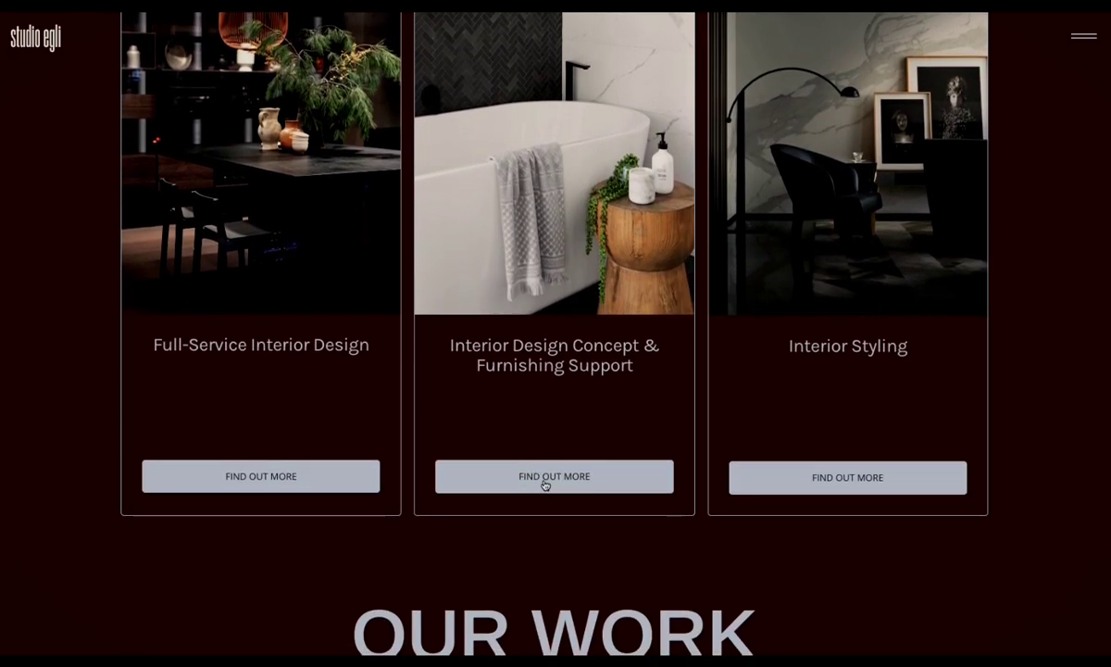
{"action": "left_click", "coordinate": [545, 482]}
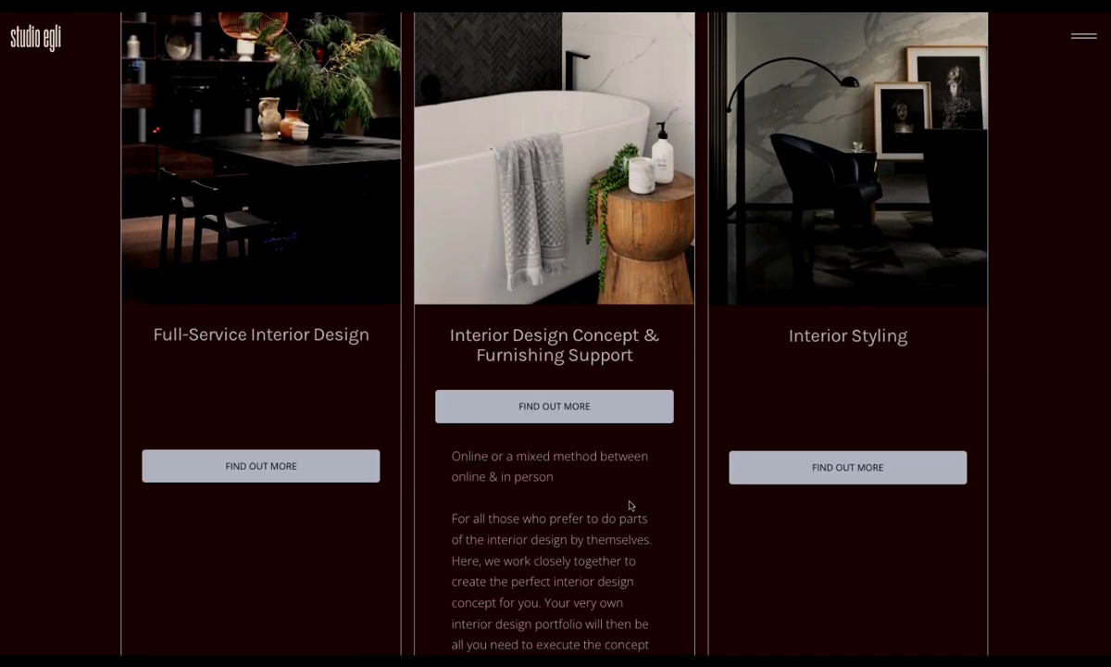
{"action": "scroll", "coordinate": [630, 501], "scroll_direction": "down", "scroll_amount": 2}
{"action": "scroll", "coordinate": [629, 501], "scroll_direction": "down", "scroll_amount": 1}
{"action": "scroll", "coordinate": [630, 505], "scroll_direction": "down", "scroll_amount": 4}
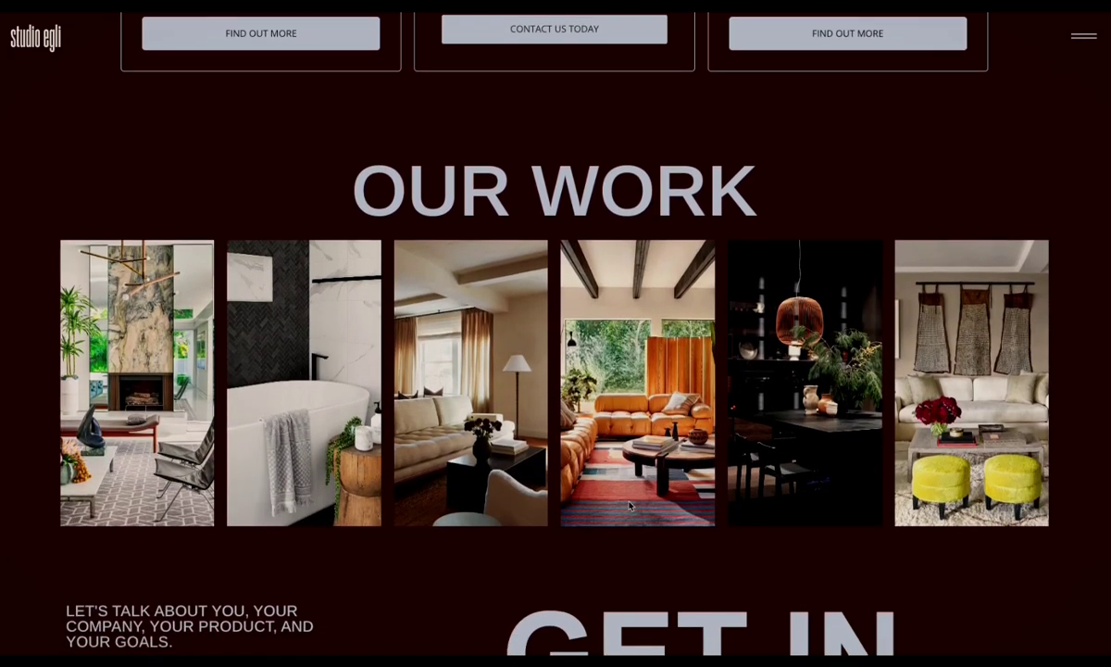
Expand the "Interior Styling" service card and read its description.
{"action": "scroll", "coordinate": [783, 436], "scroll_direction": "up", "scroll_amount": 3}
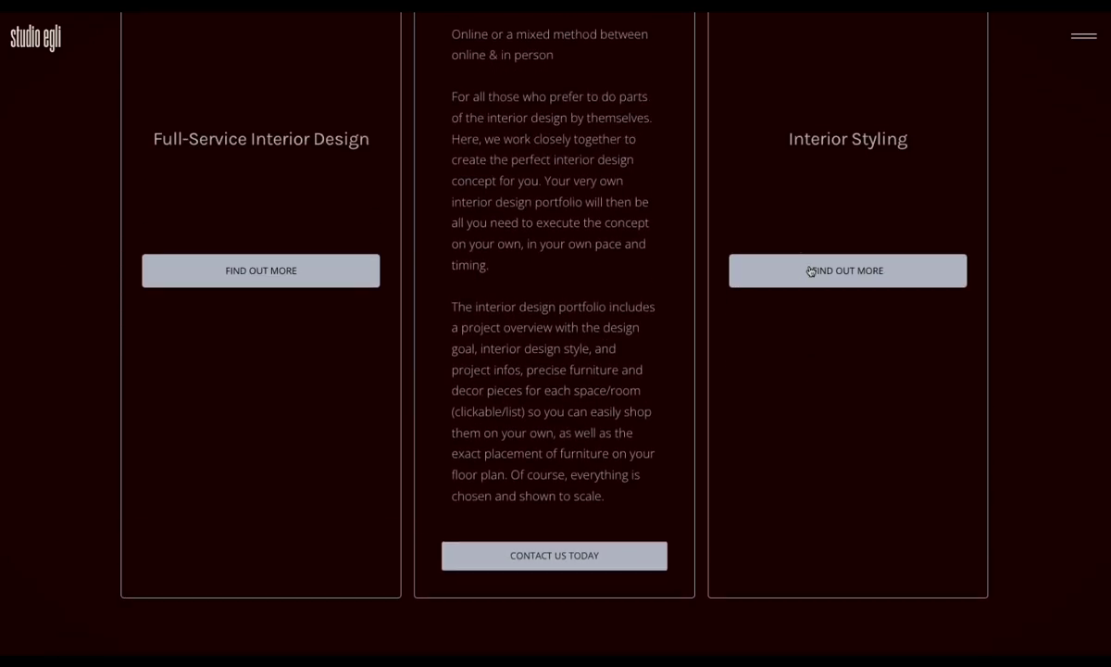
{"action": "mouse_move", "coordinate": [831, 333]}
{"action": "scroll", "coordinate": [830, 332], "scroll_direction": "down", "scroll_amount": 2}
{"action": "scroll", "coordinate": [851, 437], "scroll_direction": "down", "scroll_amount": 5}
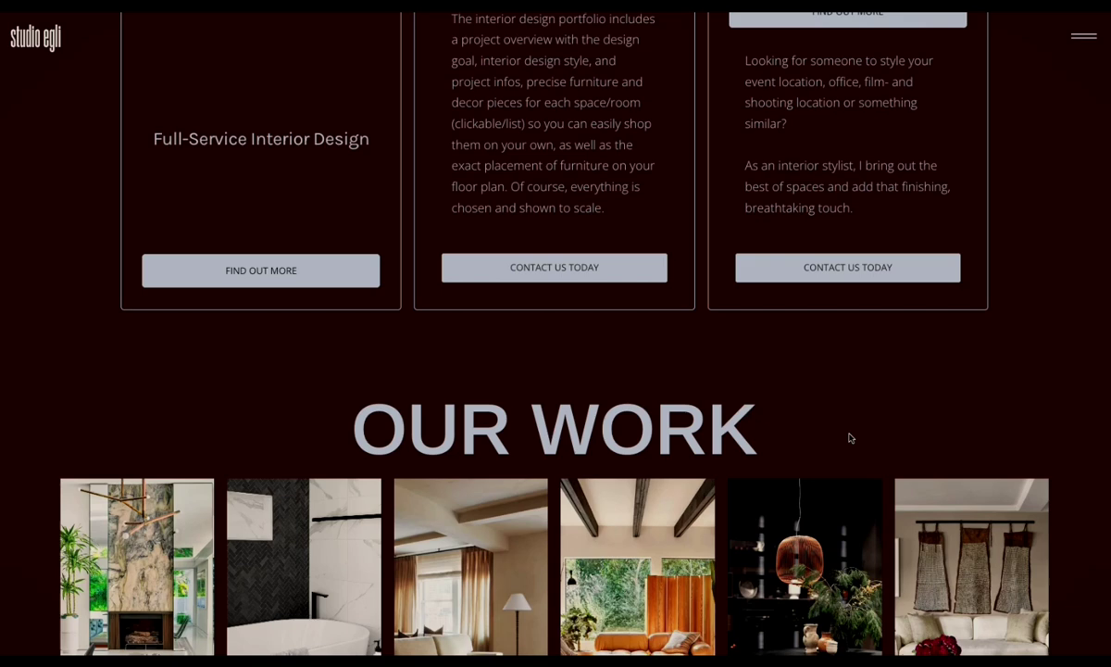
View the Get In Touch form at the end of the page, then open and close the full-screen navigation menu.
{"action": "scroll", "coordinate": [849, 433], "scroll_direction": "down", "scroll_amount": 3}
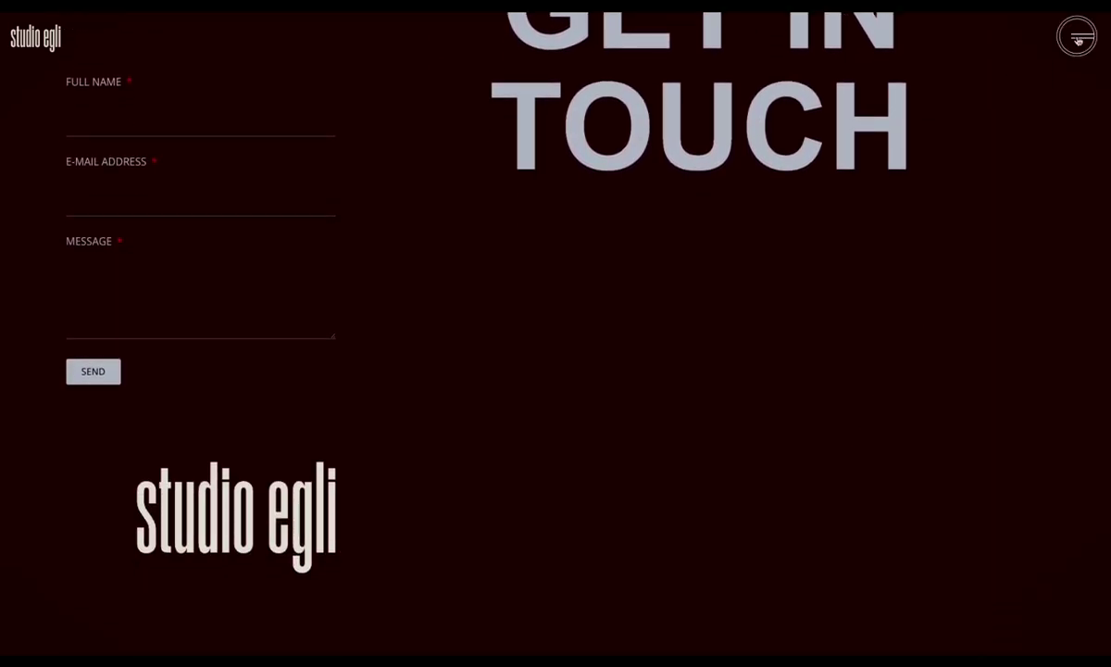
{"action": "left_click", "coordinate": [1082, 37]}
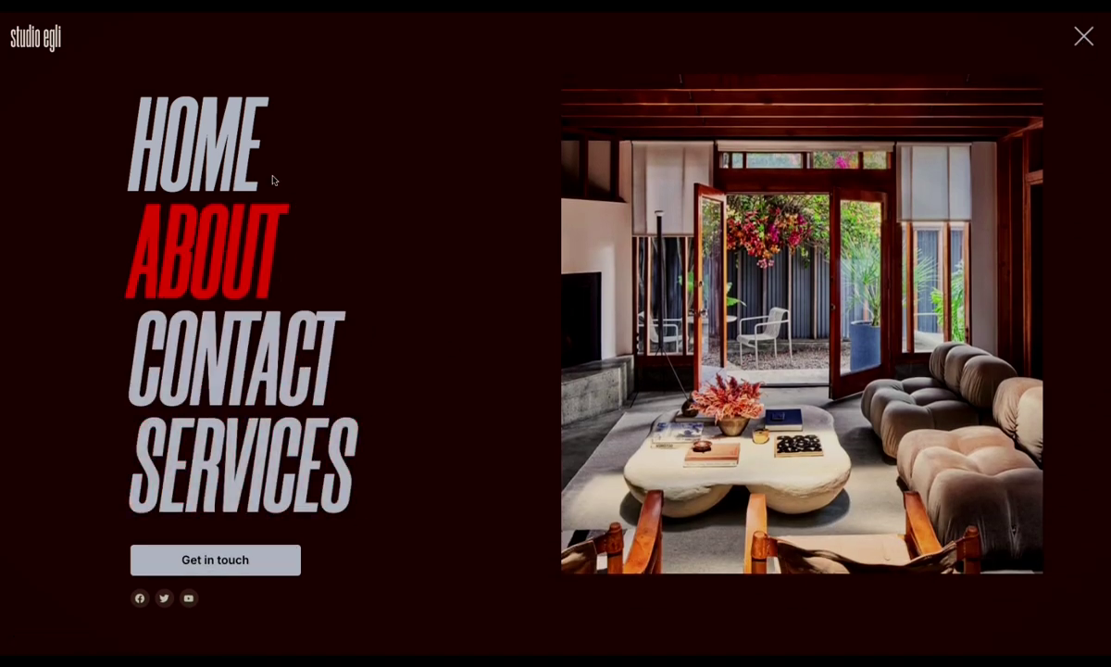
{"action": "left_click", "coordinate": [1084, 36]}
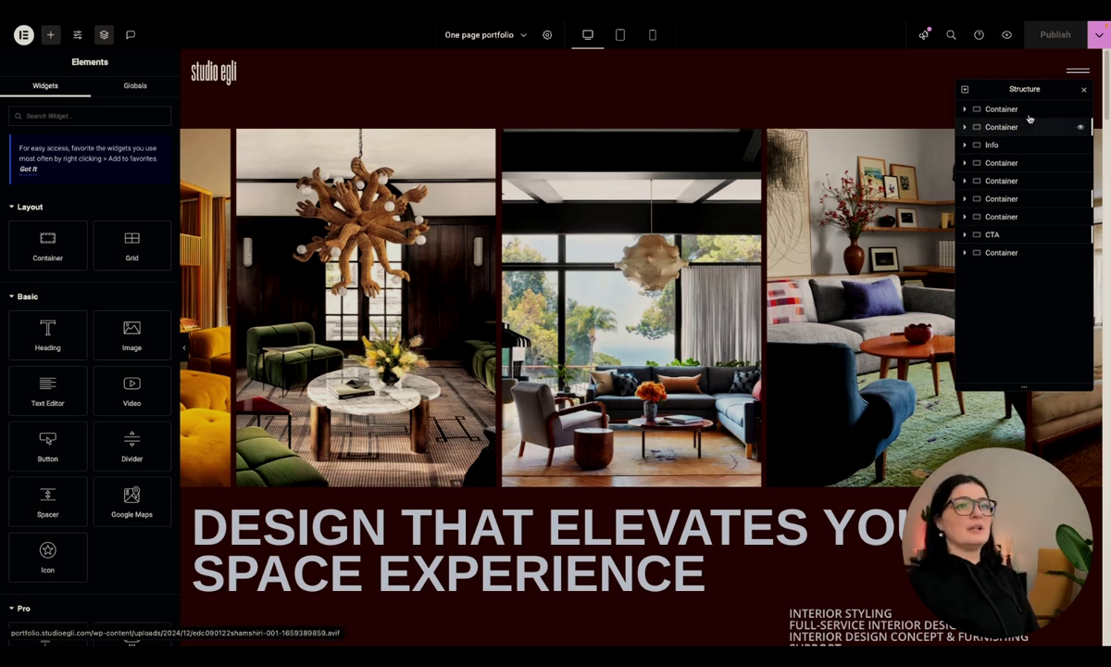
Expand the first container and its nested container in the page structure, and open the Media Carousel's settings.
{"action": "left_click", "coordinate": [995, 112]}
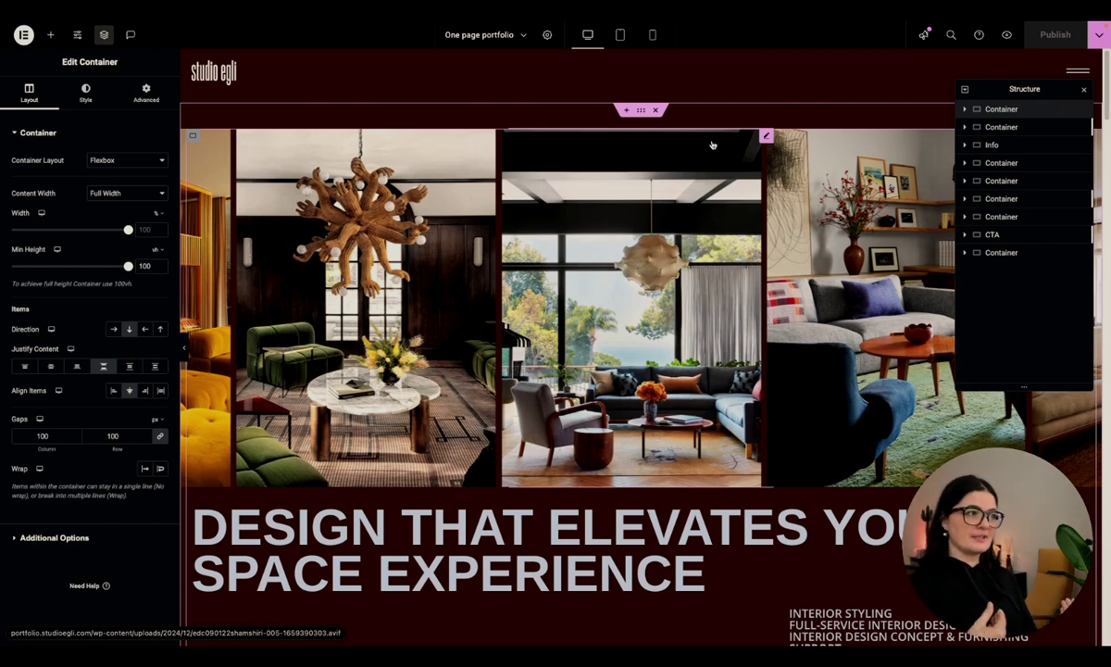
{"action": "left_click", "coordinate": [965, 110]}
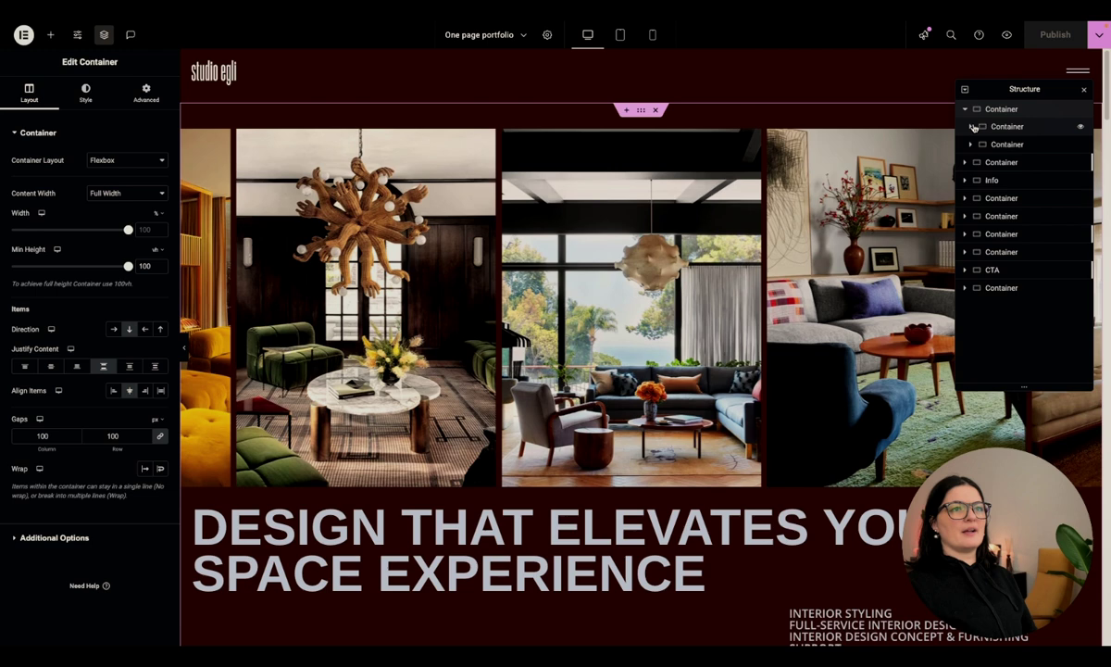
{"action": "left_click", "coordinate": [974, 128]}
{"action": "left_click", "coordinate": [1009, 125]}
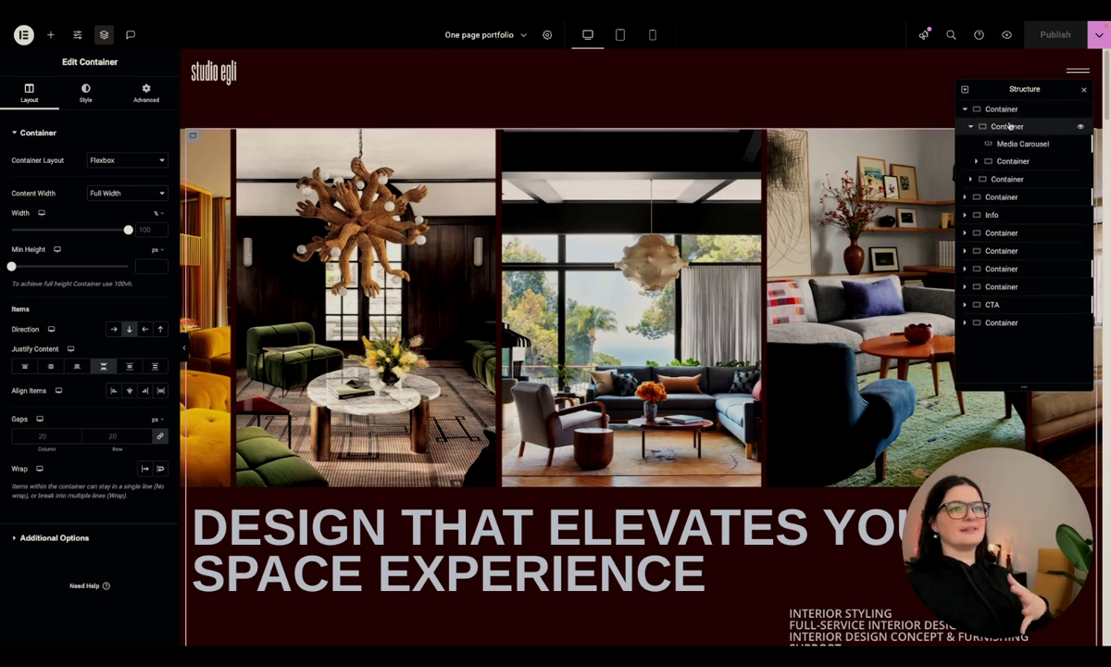
{"action": "left_click", "coordinate": [1010, 144]}
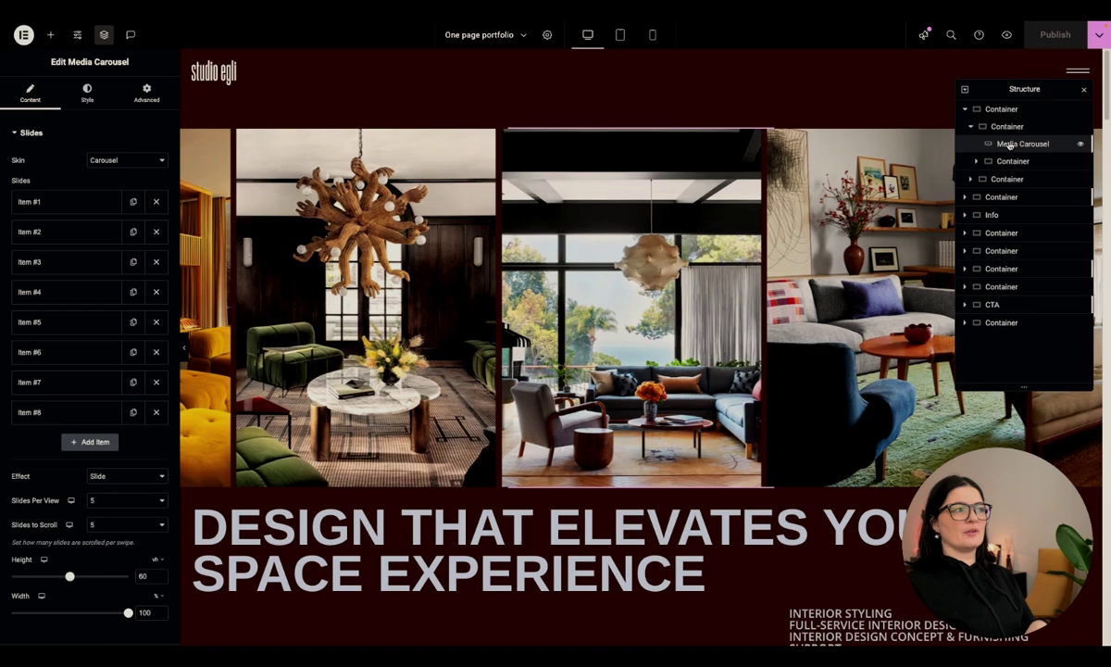
Examine the hero section's image carousel, headline and service list in the page editor.
{"action": "scroll", "coordinate": [648, 352], "scroll_direction": "down", "scroll_amount": 3}
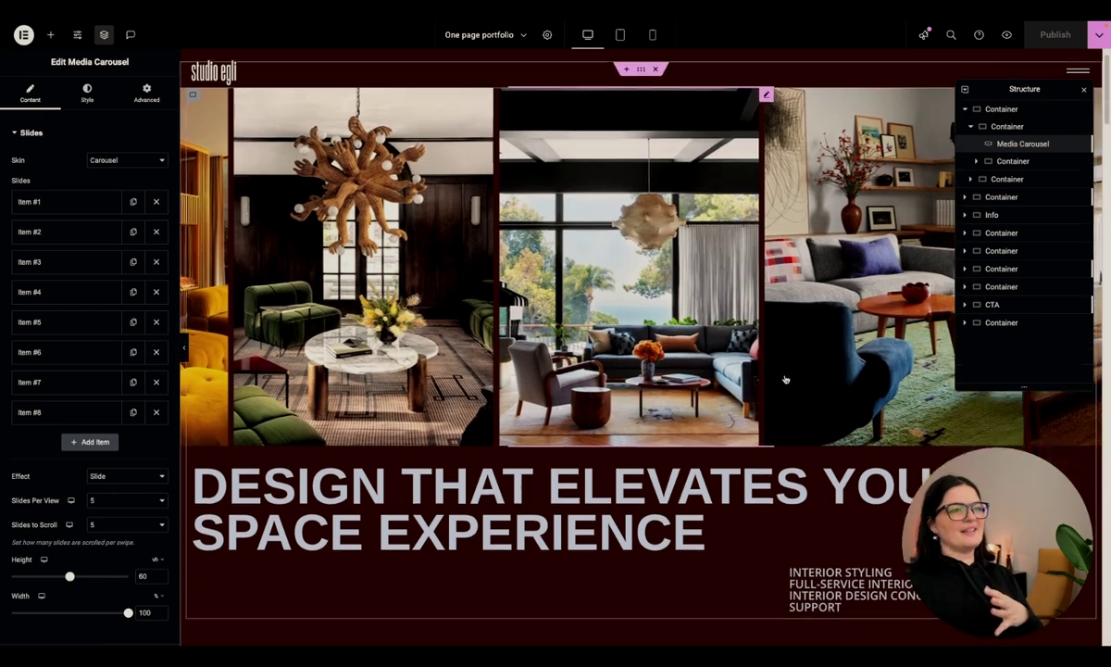
{"action": "scroll", "coordinate": [740, 371], "scroll_direction": "up", "scroll_amount": 3}
{"action": "scroll", "coordinate": [785, 378], "scroll_direction": "down", "scroll_amount": 3}
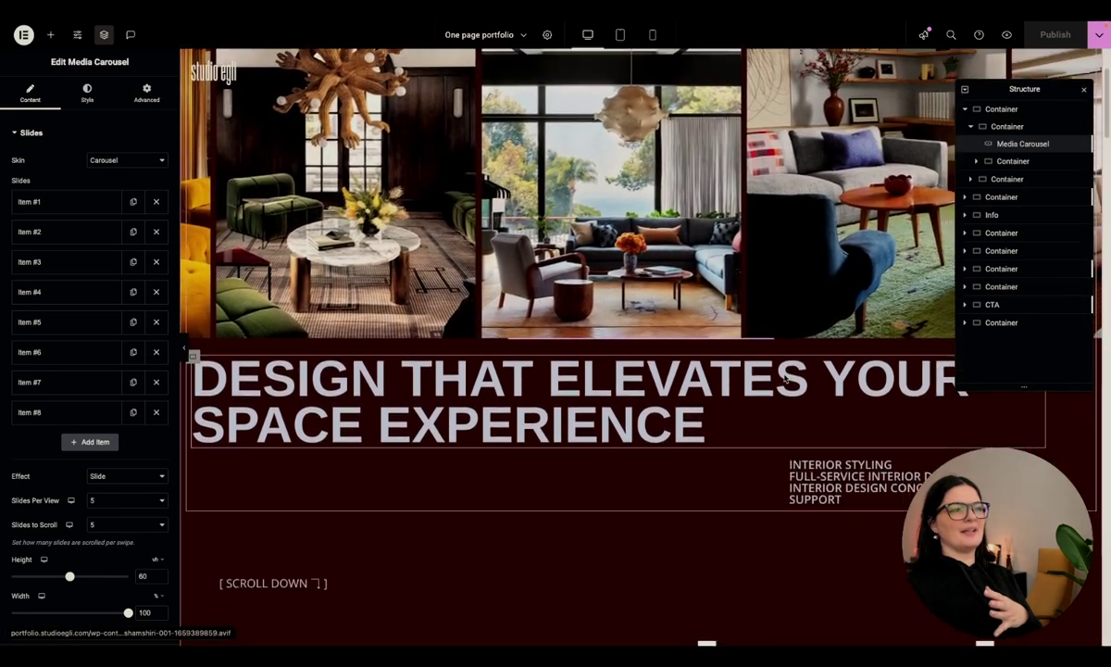
{"action": "scroll", "coordinate": [784, 379], "scroll_direction": "up", "scroll_amount": 3}
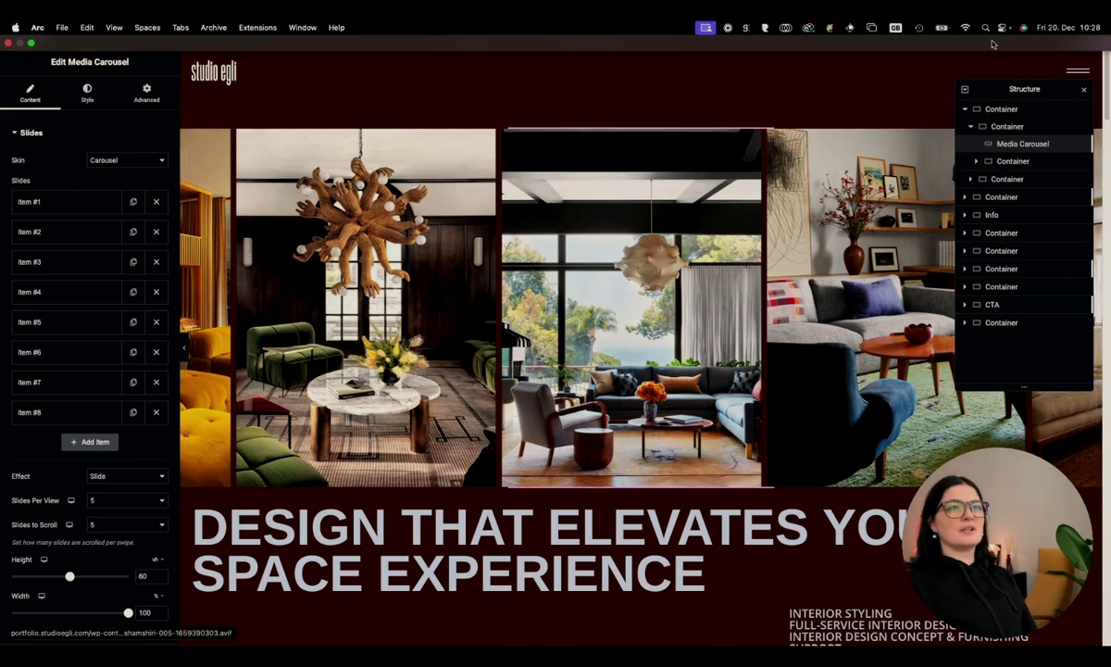
{"action": "left_click", "coordinate": [1006, 34]}
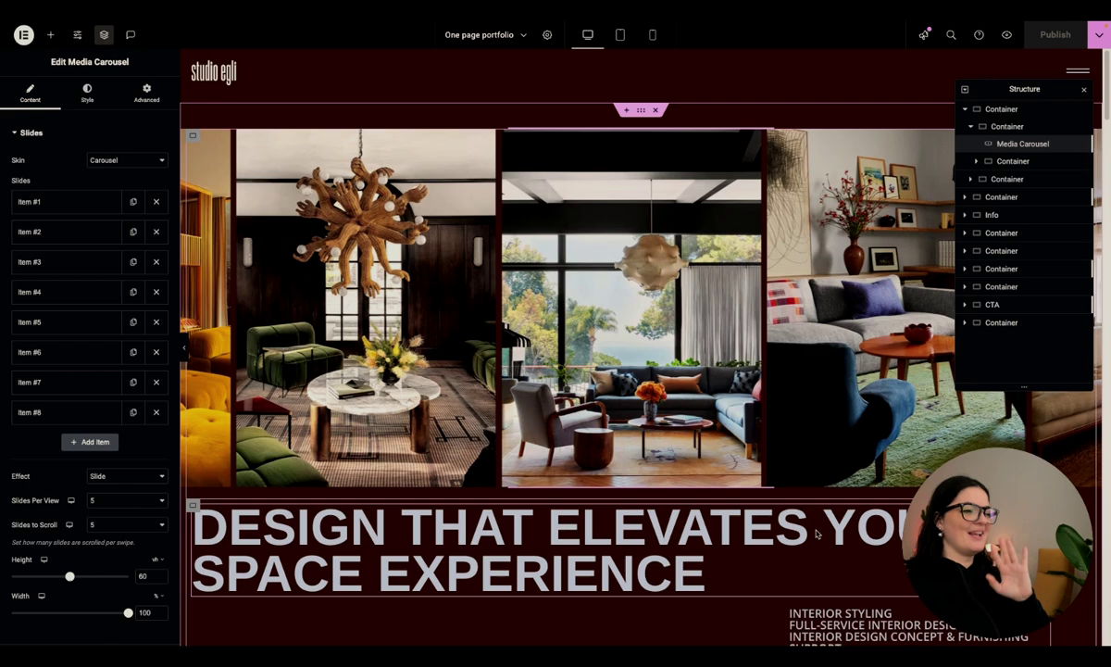
{"action": "scroll", "coordinate": [814, 532], "scroll_direction": "down", "scroll_amount": 1}
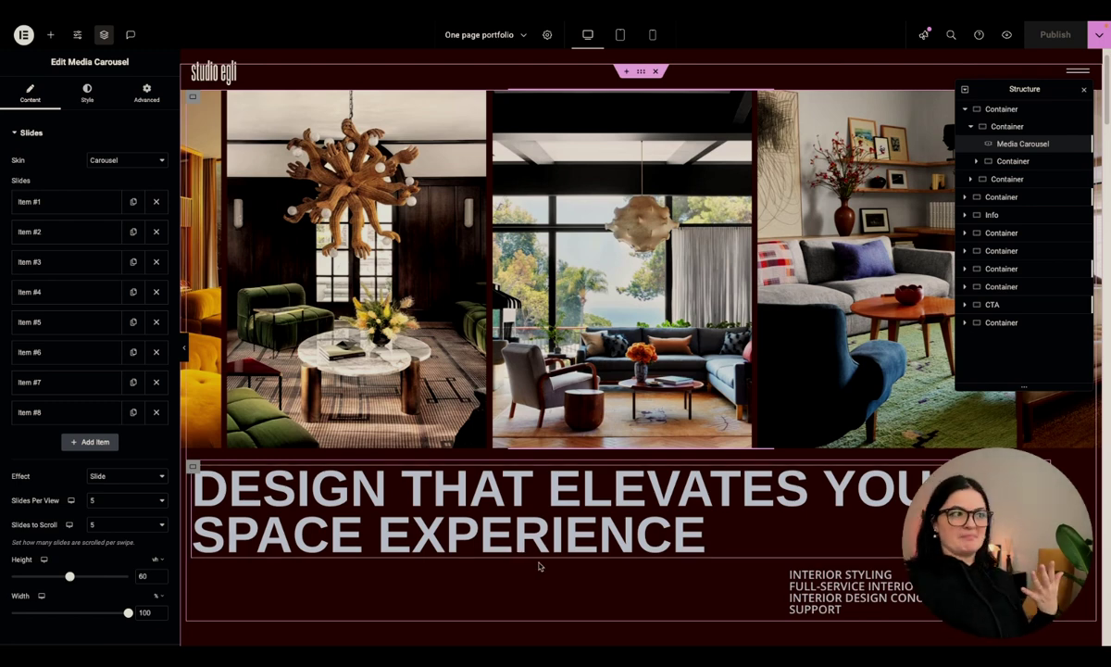
{"action": "scroll", "coordinate": [814, 610], "scroll_direction": "down", "scroll_amount": 1}
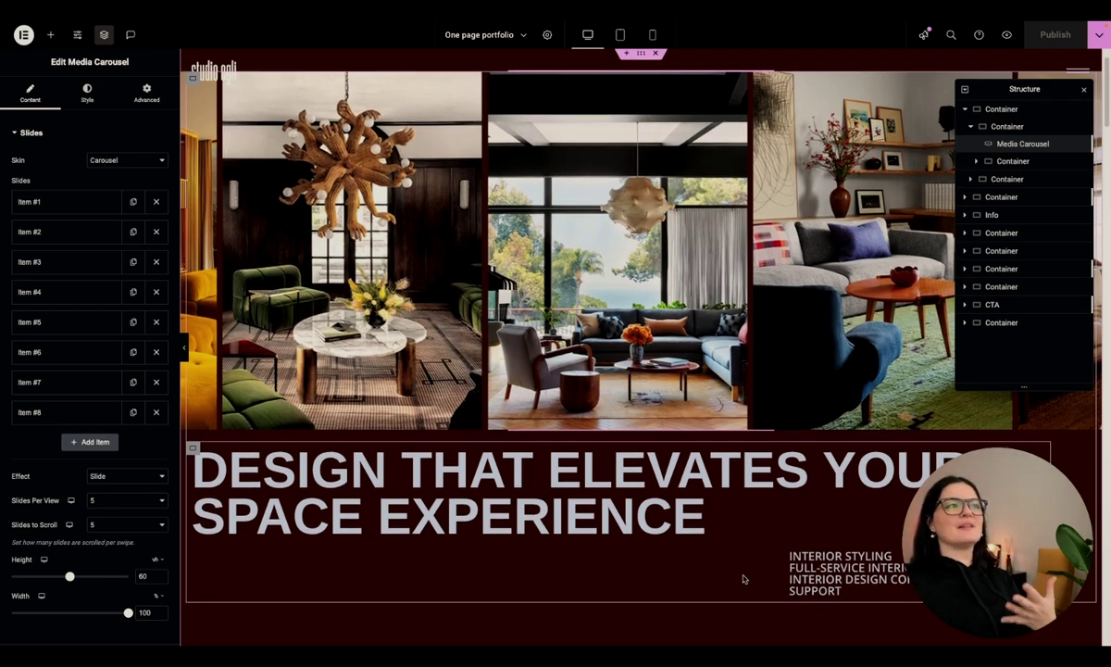
{"action": "scroll", "coordinate": [742, 579], "scroll_direction": "up", "scroll_amount": 1}
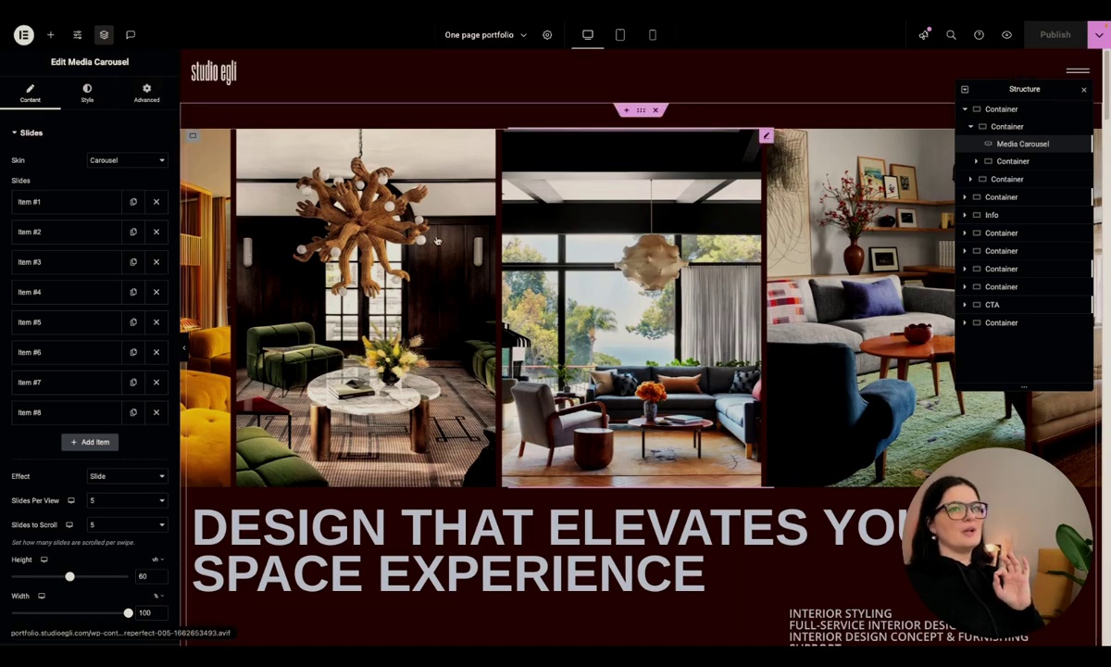
Preview the One page portfolio page, and open and close its full-screen navigation menu.
{"action": "left_click", "coordinate": [1007, 34]}
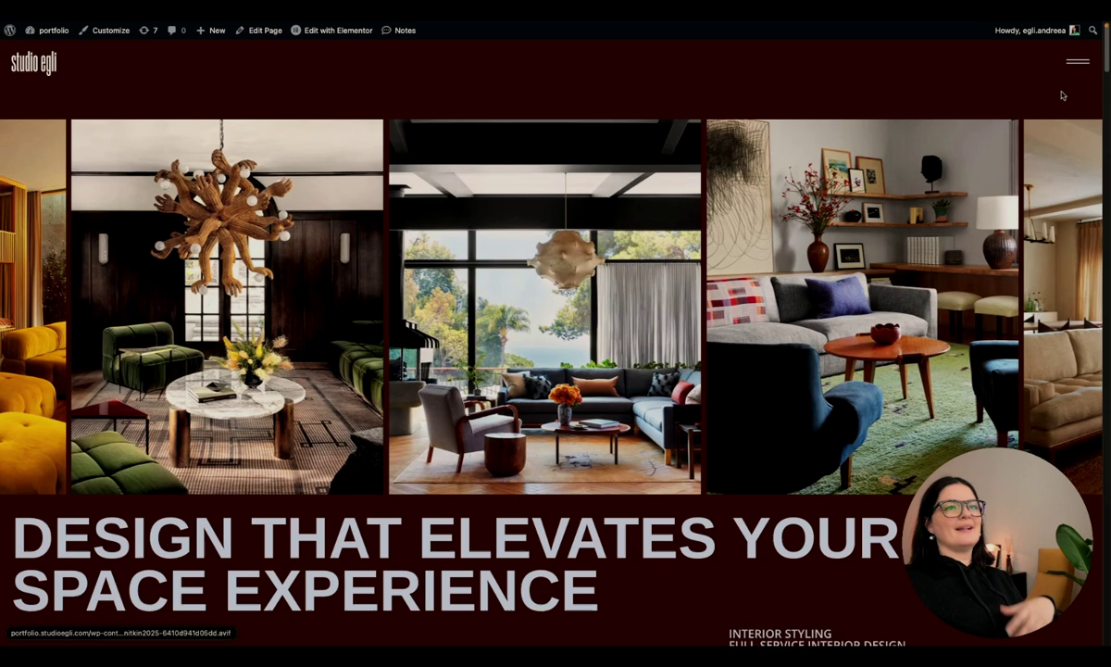
{"action": "left_click", "coordinate": [1075, 63]}
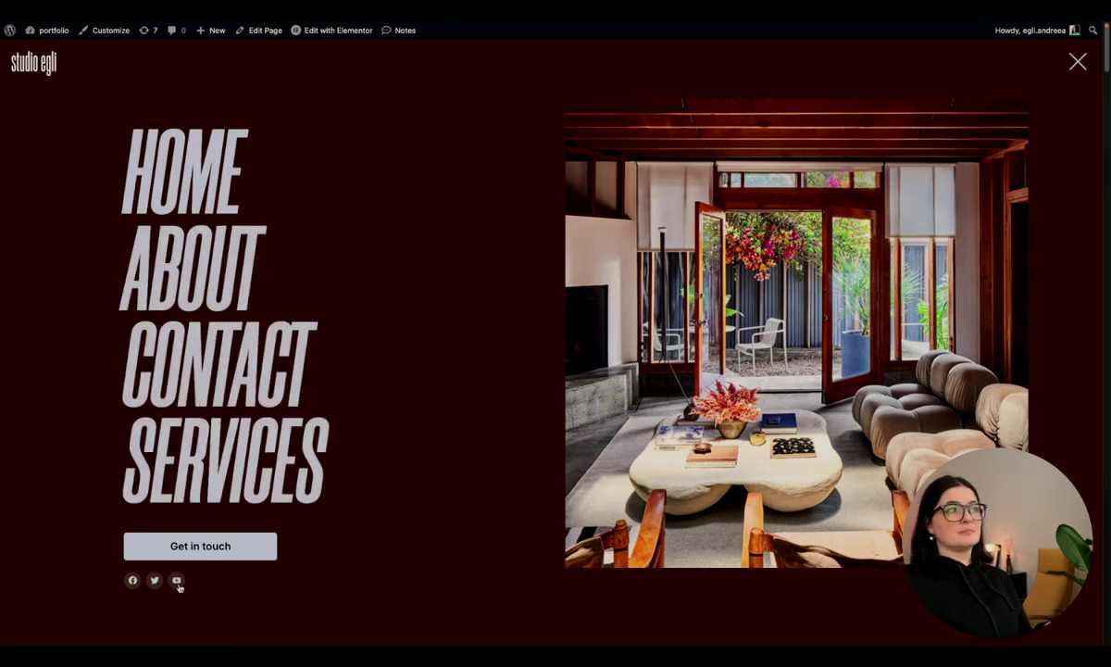
{"action": "left_click", "coordinate": [1077, 63]}
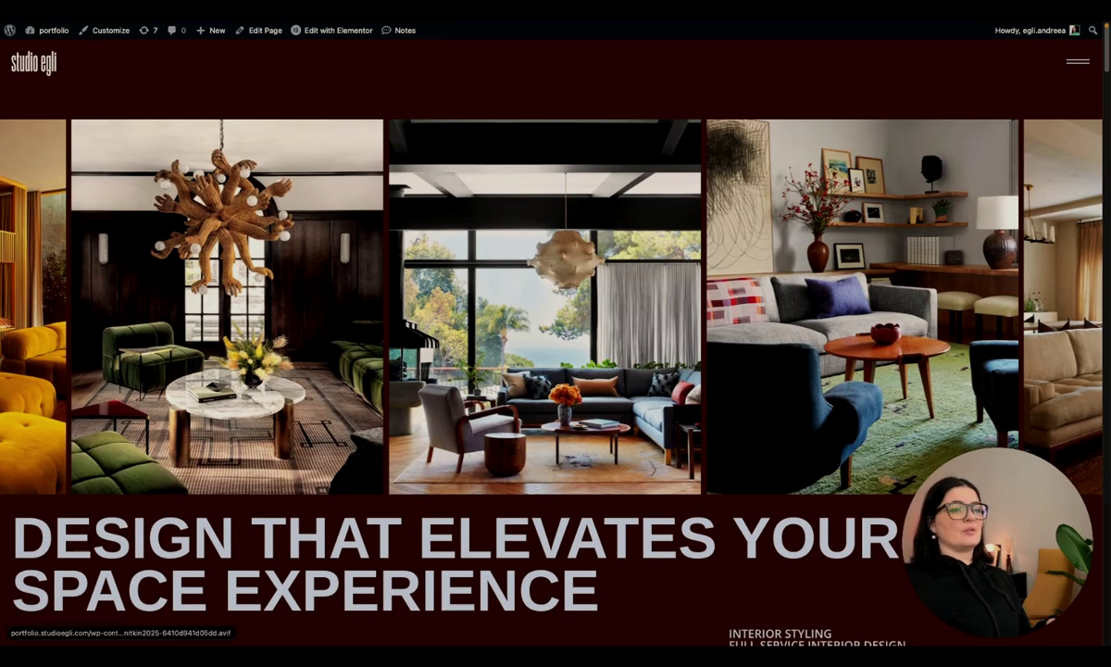
Examine the previewed page from the hero headline past the large studio egli logo to the full-width living room image.
{"action": "scroll", "coordinate": [556, 277], "scroll_direction": "down", "scroll_amount": 2}
{"action": "scroll", "coordinate": [555, 325], "scroll_direction": "down", "scroll_amount": 5}
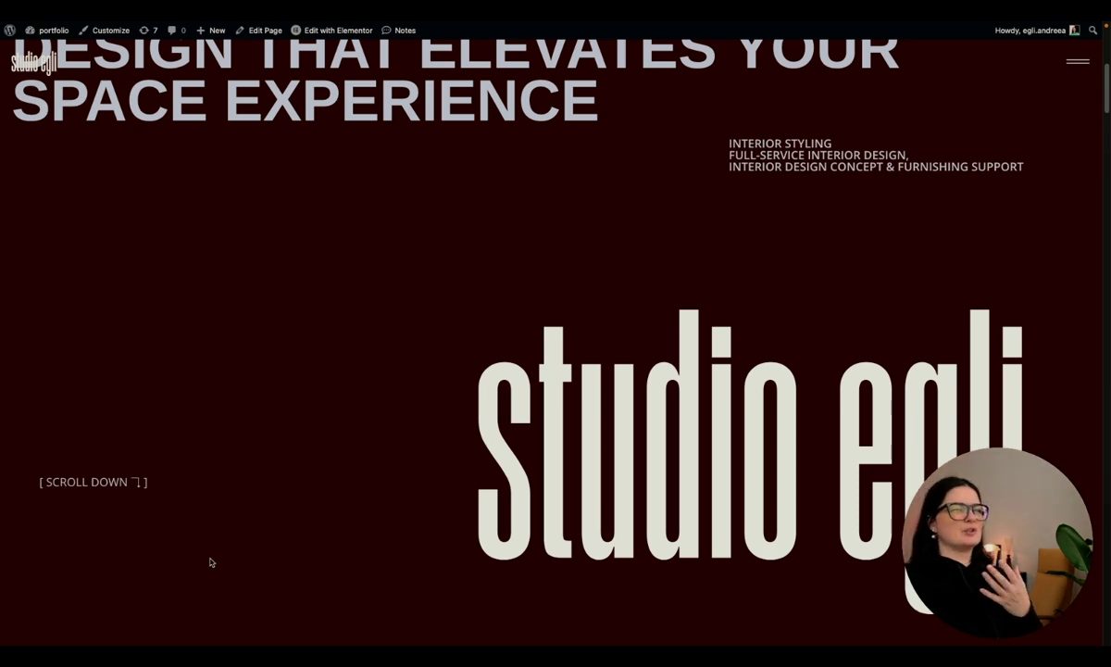
{"action": "scroll", "coordinate": [350, 566], "scroll_direction": "down", "scroll_amount": 3}
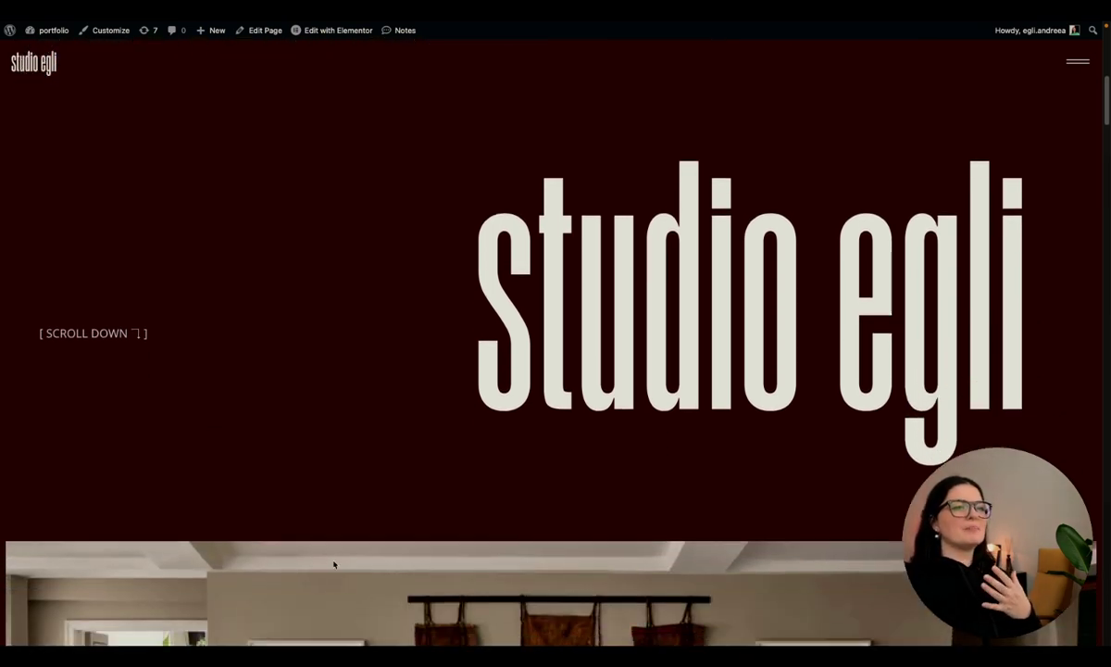
{"action": "scroll", "coordinate": [335, 564], "scroll_direction": "down", "scroll_amount": 4}
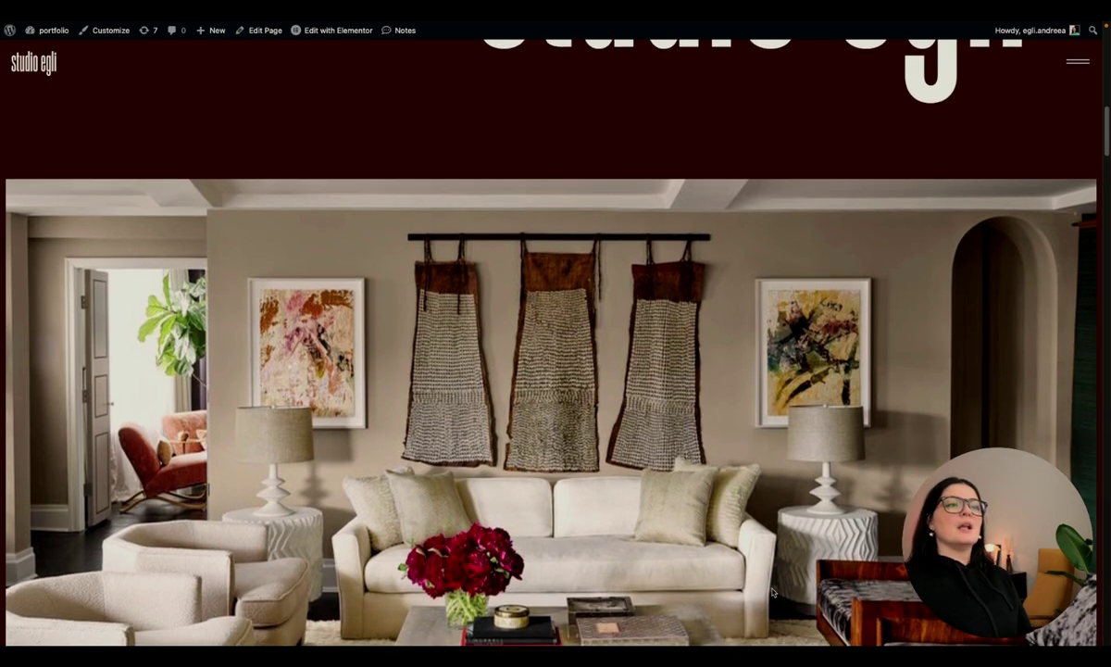
{"action": "scroll", "coordinate": [856, 574], "scroll_direction": "down", "scroll_amount": 1}
{"action": "scroll", "coordinate": [857, 574], "scroll_direction": "down", "scroll_amount": 2}
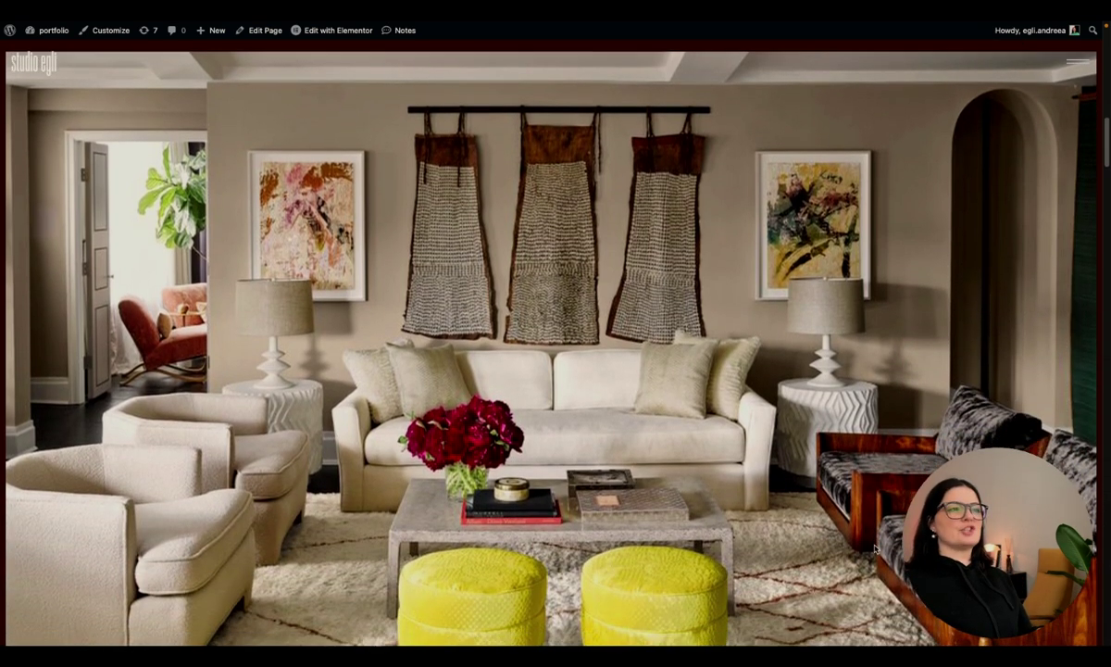
Examine the previewed page's horizontally scrolling section, from the living room image through the customer feedback quote to the final interior image.
{"action": "scroll", "coordinate": [875, 549], "scroll_direction": "down", "scroll_amount": 1}
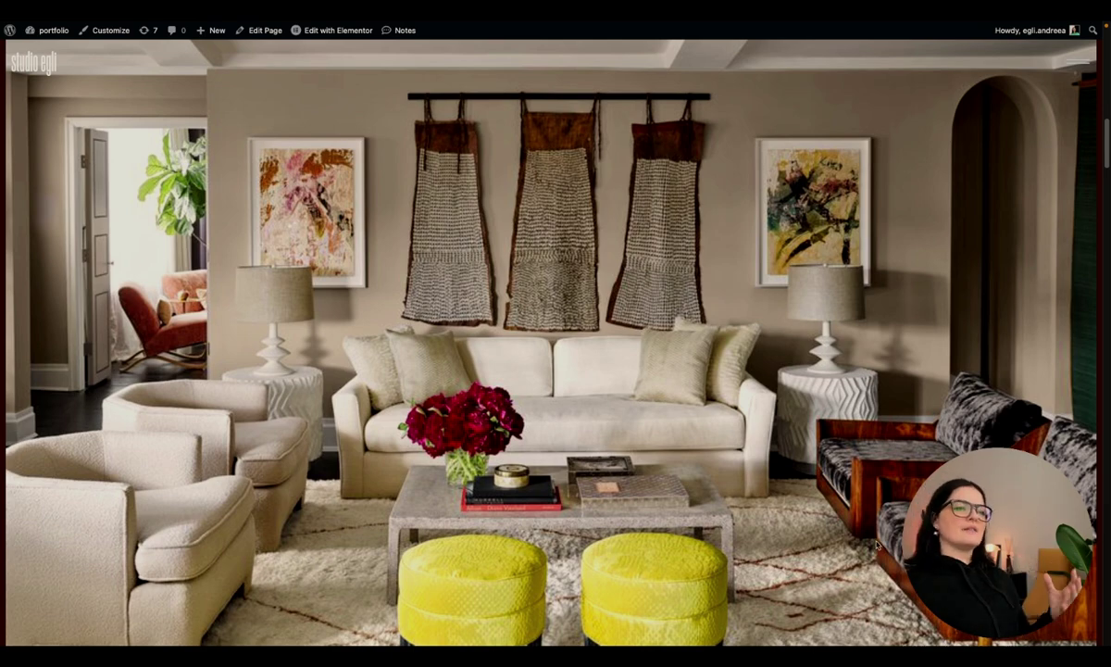
{"action": "scroll", "coordinate": [875, 545], "scroll_direction": "down", "scroll_amount": 2}
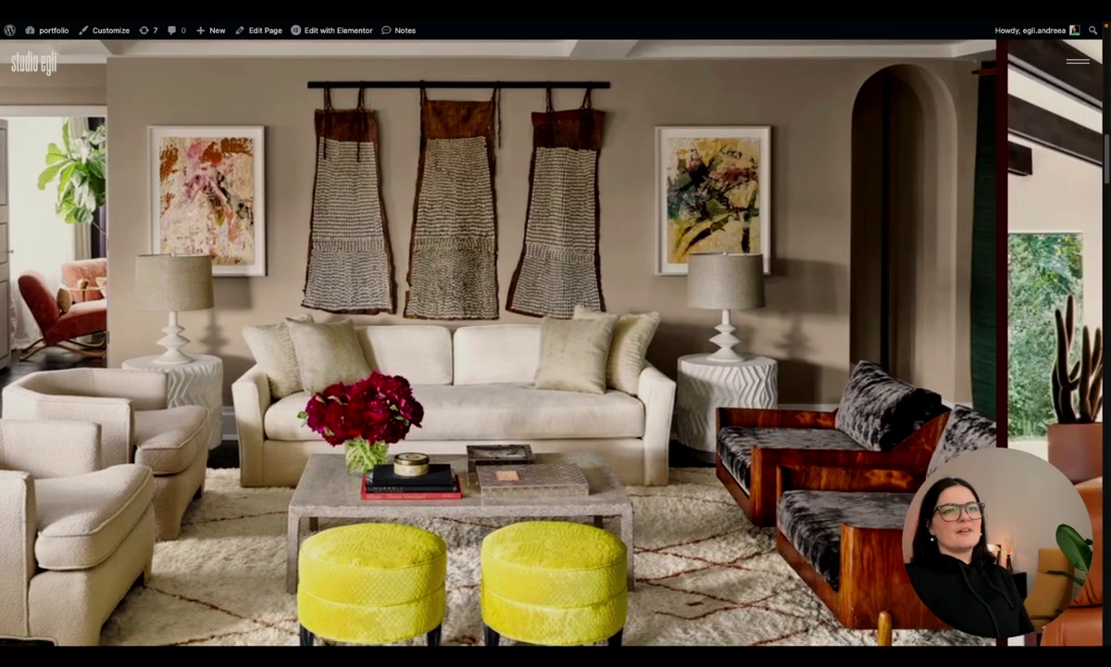
{"action": "scroll", "coordinate": [555, 342], "scroll_direction": "down", "scroll_amount": 5}
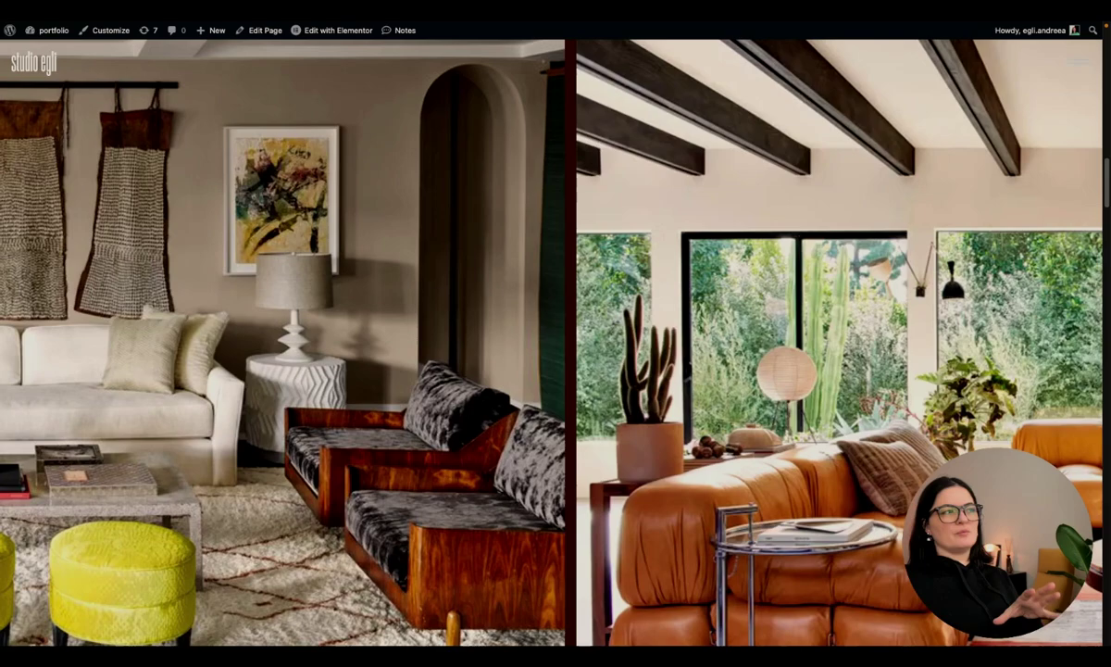
{"action": "scroll", "coordinate": [556, 342], "scroll_direction": "down", "scroll_amount": 3}
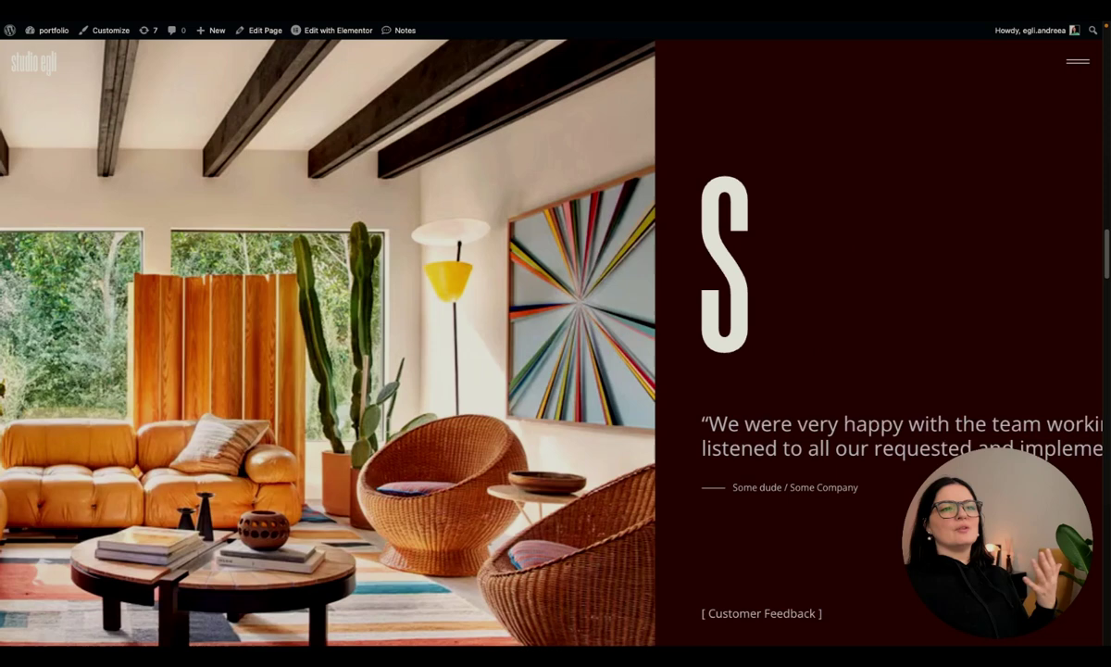
{"action": "scroll", "coordinate": [556, 342], "scroll_direction": "down", "scroll_amount": 4}
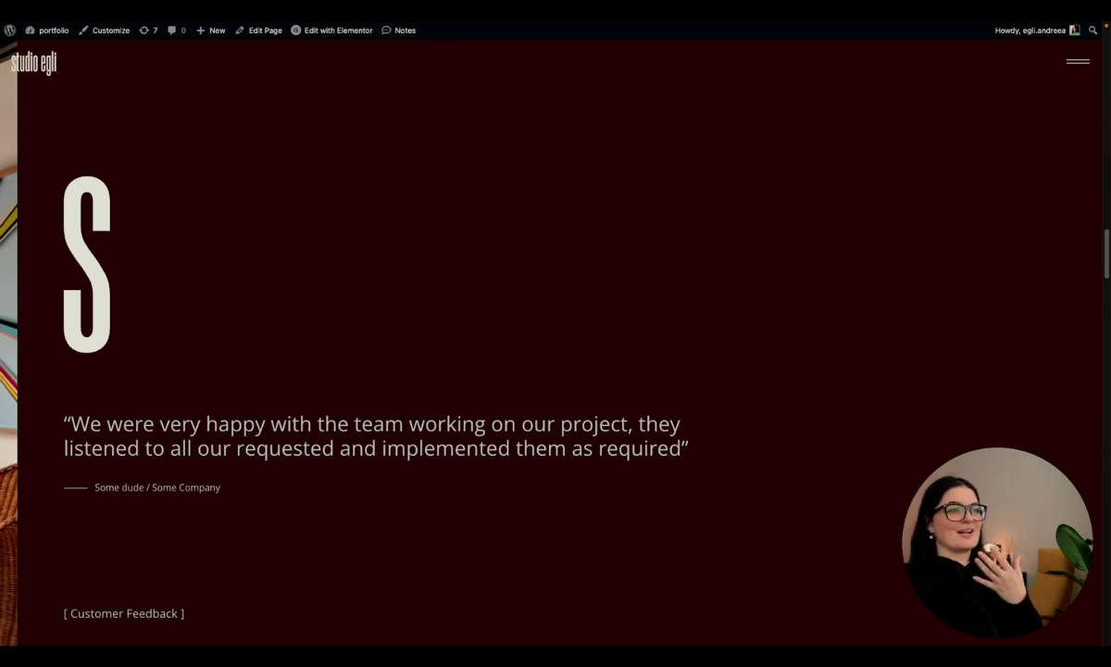
{"action": "scroll", "coordinate": [892, 527], "scroll_direction": "down", "scroll_amount": 5}
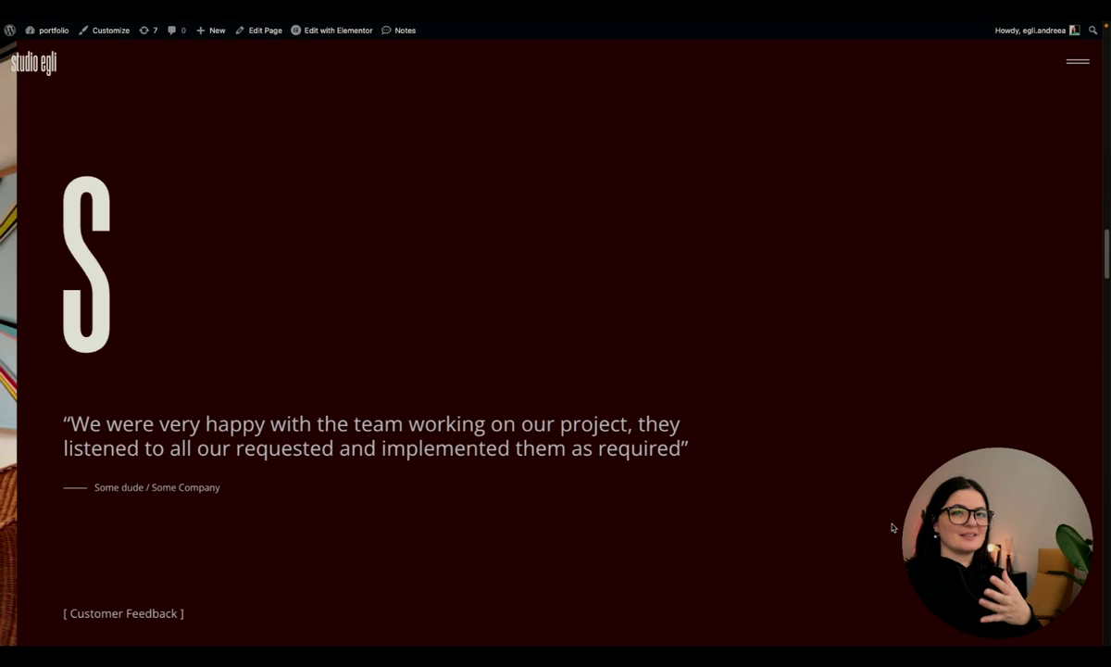
{"action": "scroll", "coordinate": [893, 527], "scroll_direction": "down", "scroll_amount": 10}
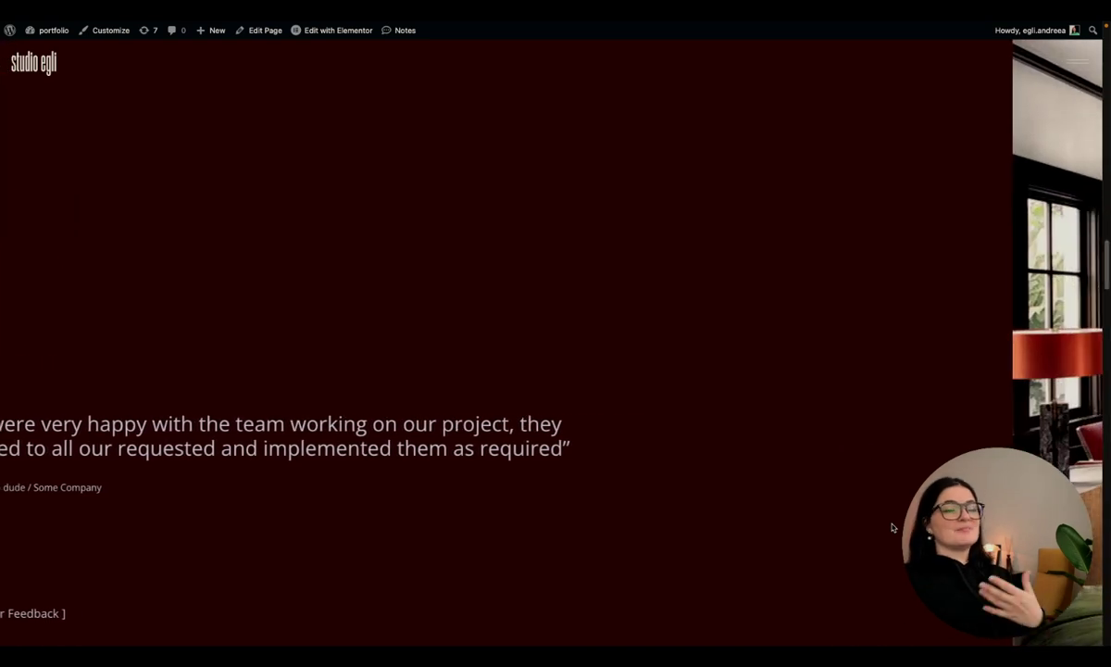
{"action": "scroll", "coordinate": [893, 527], "scroll_direction": "down", "scroll_amount": 10}
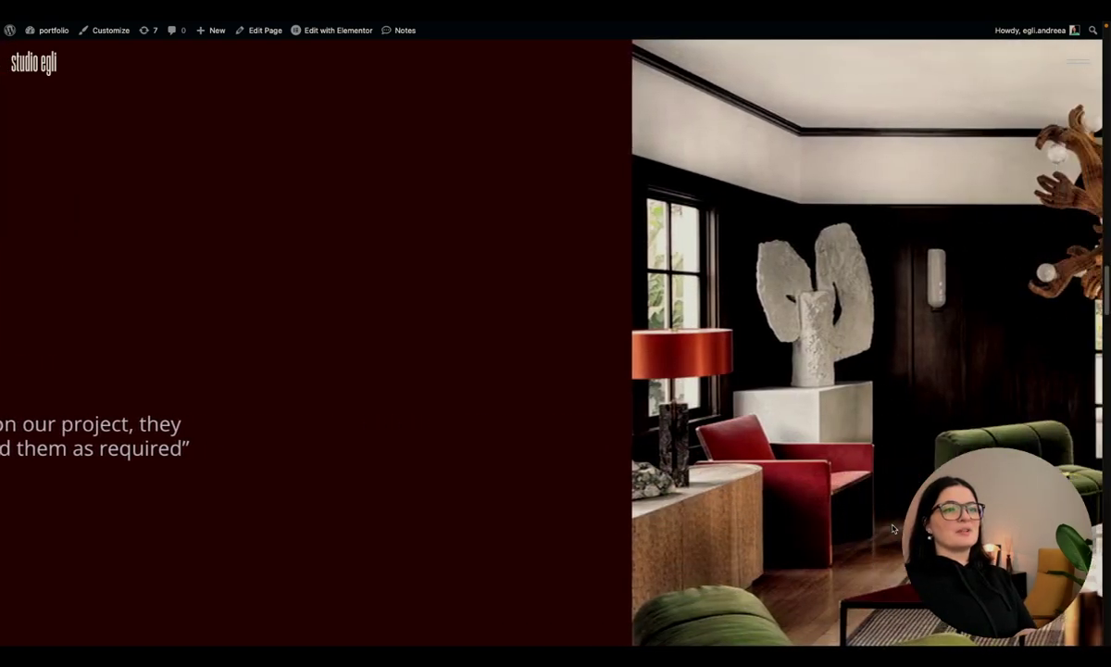
{"action": "scroll", "coordinate": [893, 526], "scroll_direction": "down", "scroll_amount": 10}
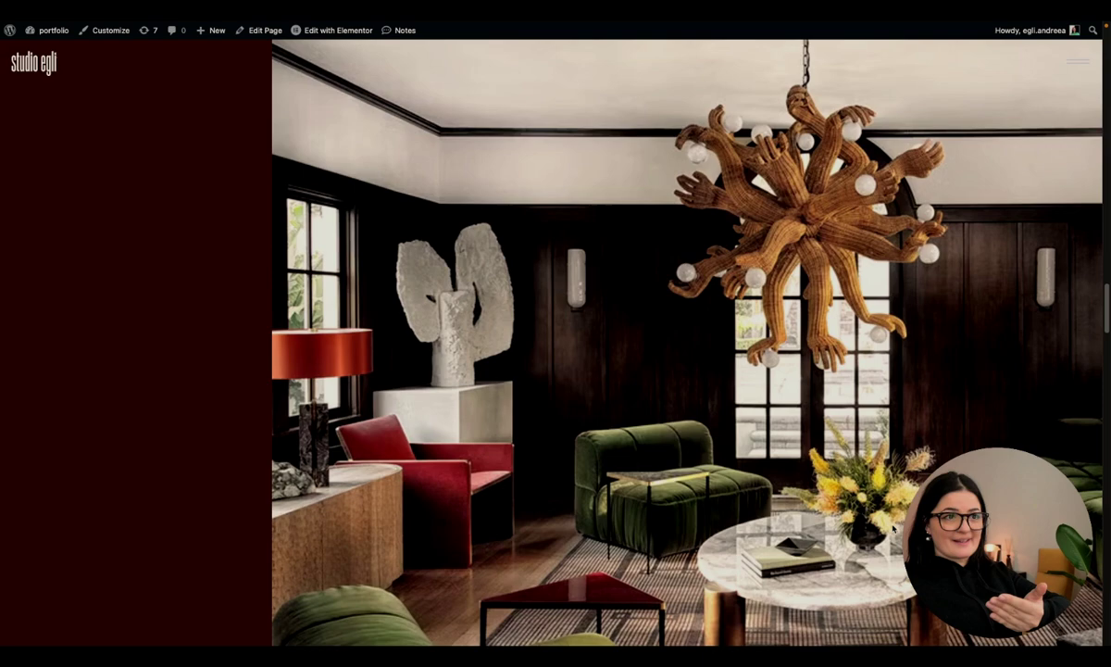
{"action": "scroll", "coordinate": [892, 527], "scroll_direction": "down", "scroll_amount": 10}
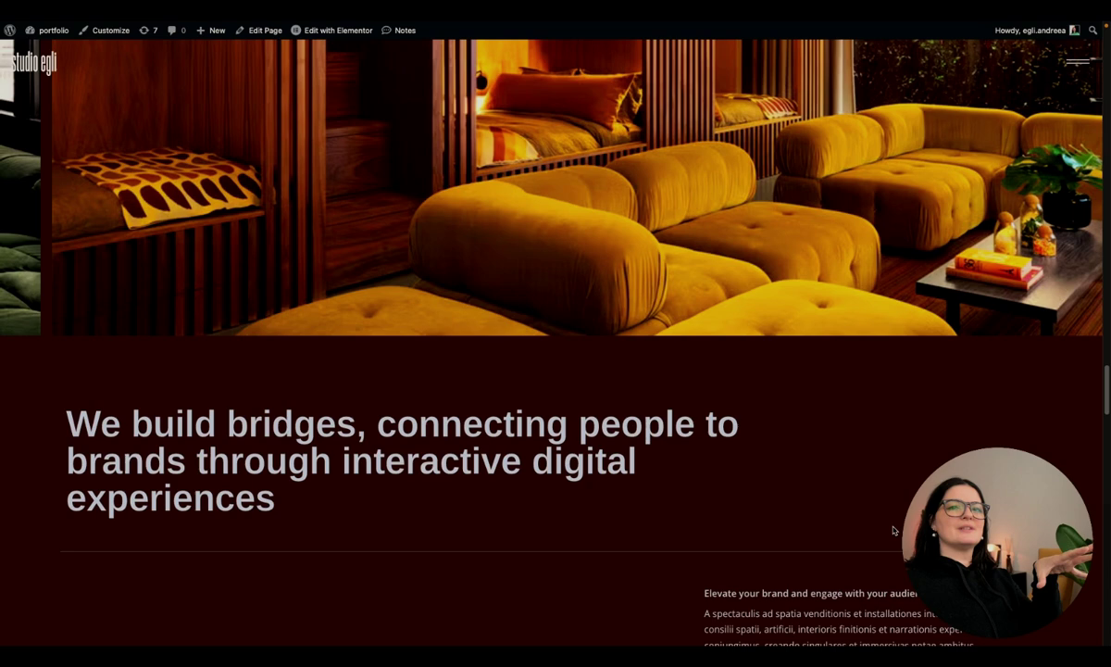
Examine the "We build bridges" headline section and the Meet the Founders section with its photo and vertical studio egli logo.
{"action": "scroll", "coordinate": [893, 529], "scroll_direction": "down", "scroll_amount": 5}
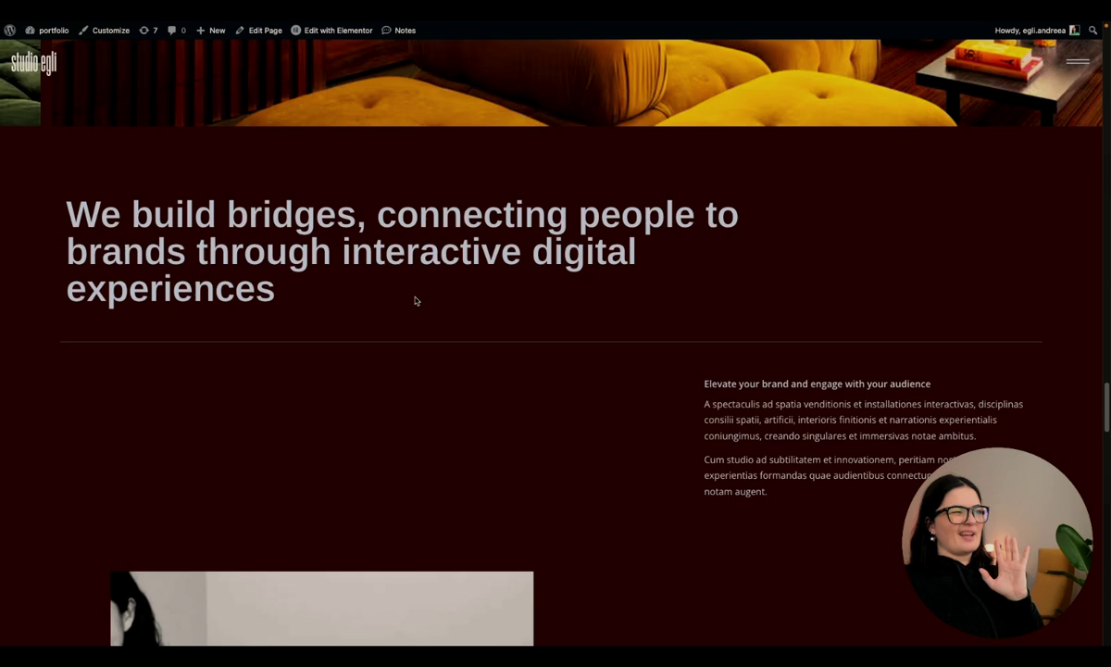
{"action": "scroll", "coordinate": [897, 485], "scroll_direction": "down", "scroll_amount": 2}
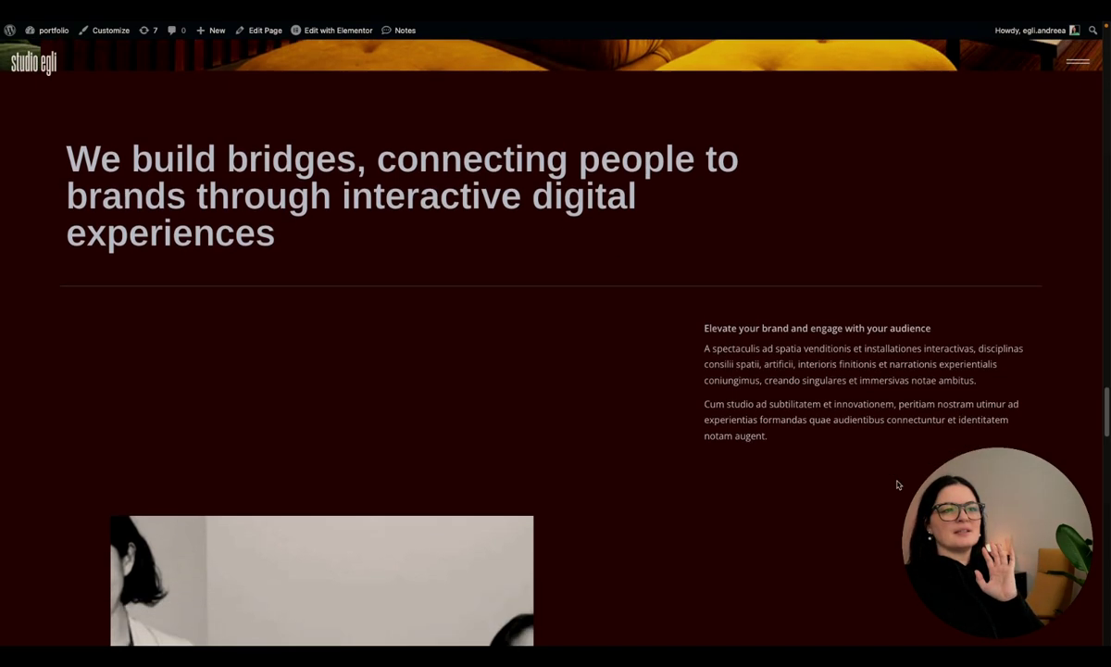
{"action": "scroll", "coordinate": [896, 484], "scroll_direction": "down", "scroll_amount": 2}
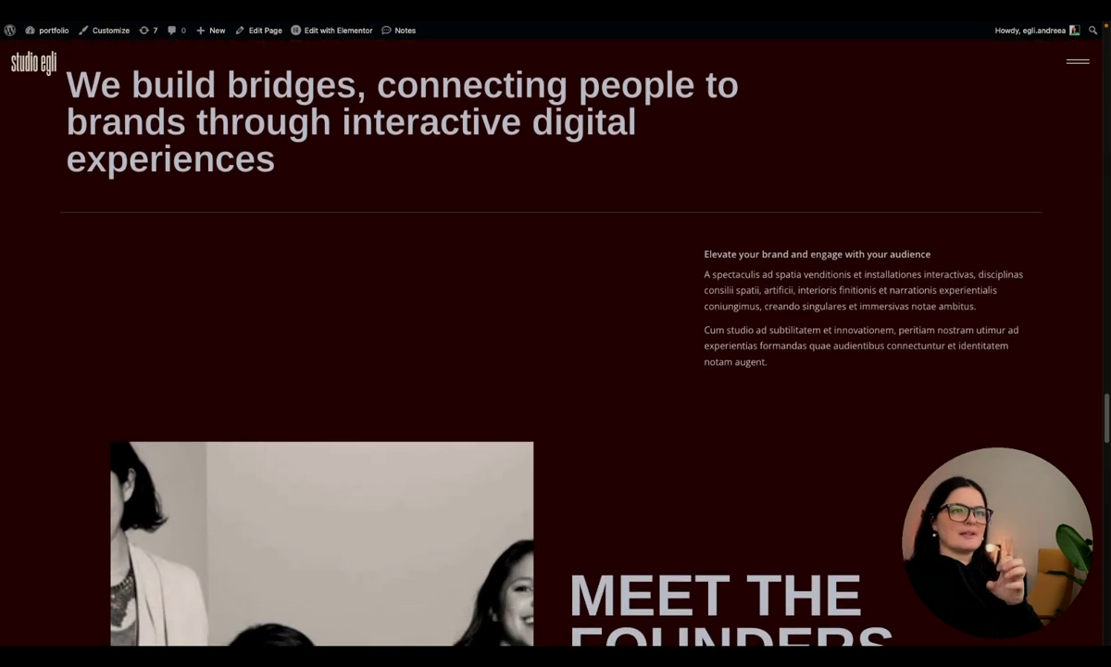
{"action": "scroll", "coordinate": [556, 371], "scroll_direction": "down", "scroll_amount": 3}
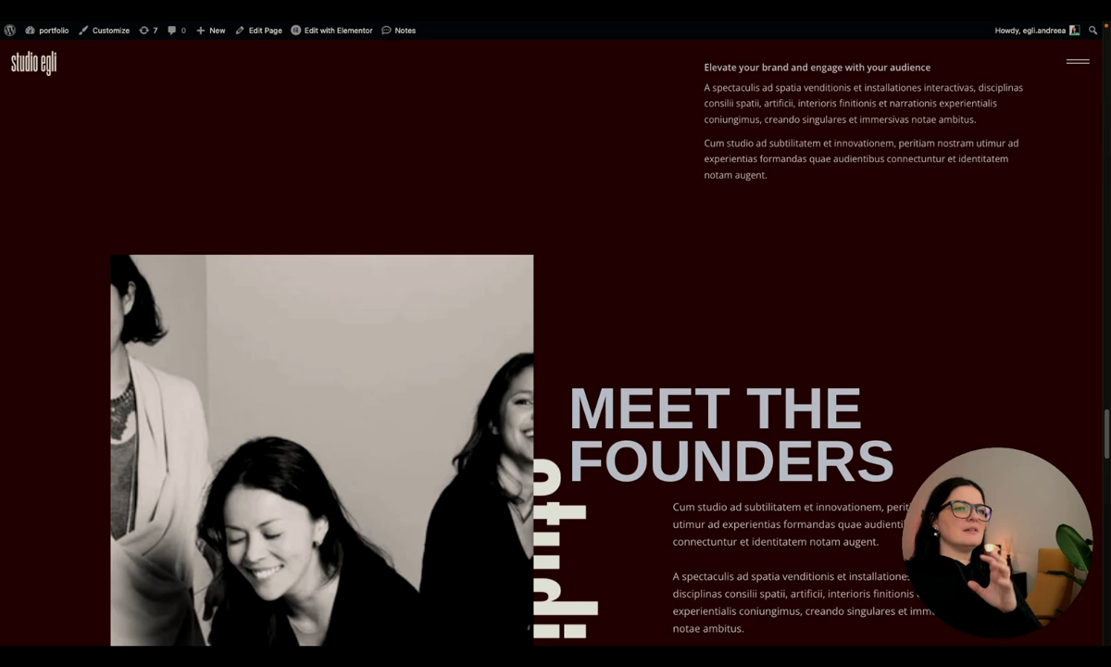
{"action": "scroll", "coordinate": [608, 435], "scroll_direction": "down", "scroll_amount": 2}
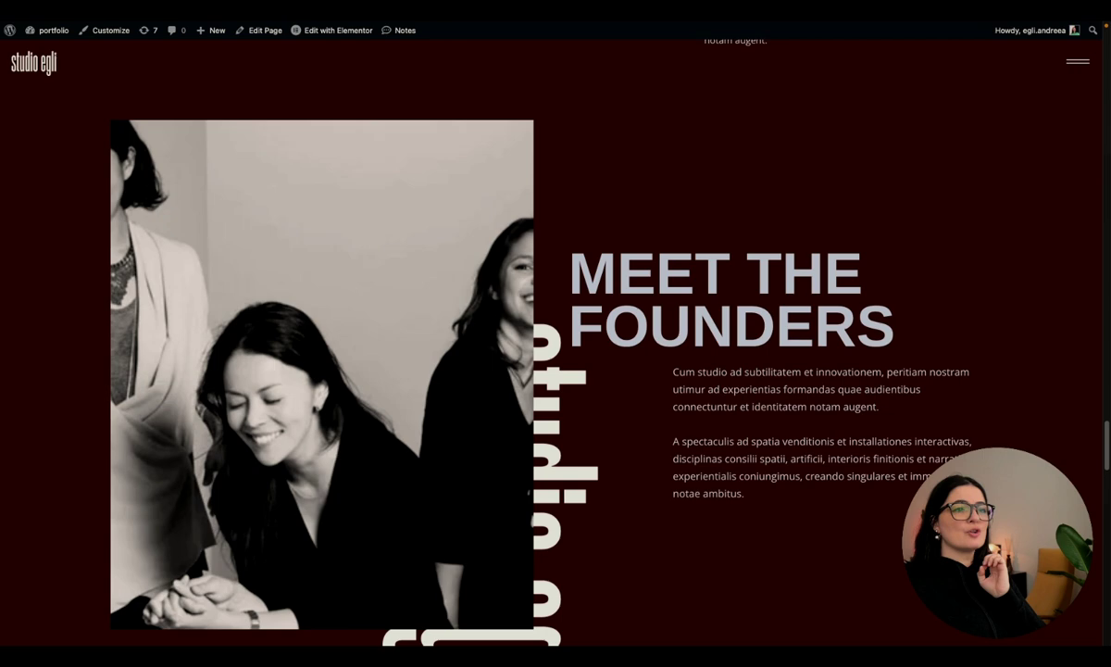
{"action": "scroll", "coordinate": [634, 348], "scroll_direction": "down", "scroll_amount": 1}
{"action": "scroll", "coordinate": [830, 503], "scroll_direction": "down", "scroll_amount": 2}
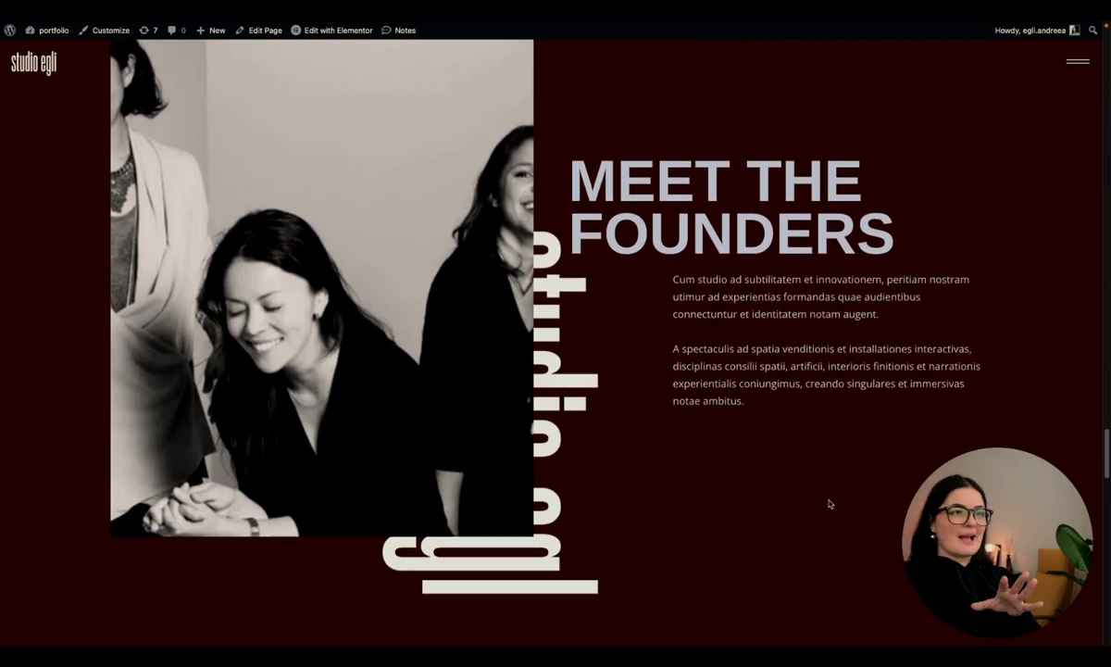
Examine the Our Services section's introduction and its three service cards with their images, titles and Find Out More buttons.
{"action": "scroll", "coordinate": [829, 504], "scroll_direction": "down", "scroll_amount": 4}
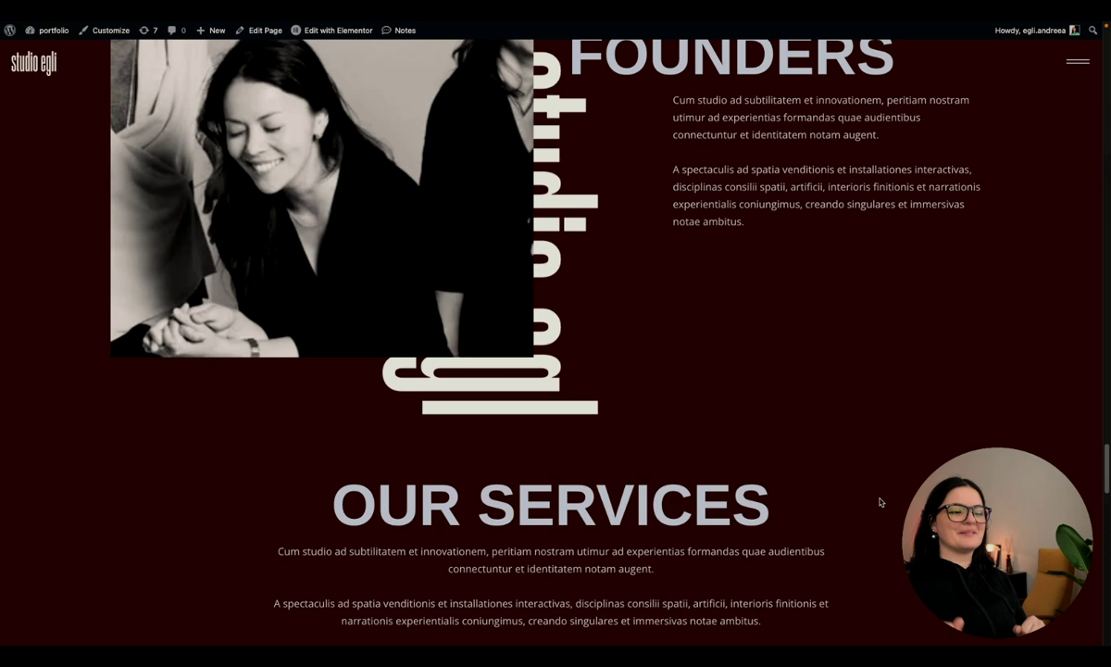
{"action": "scroll", "coordinate": [884, 502], "scroll_direction": "down", "scroll_amount": 1}
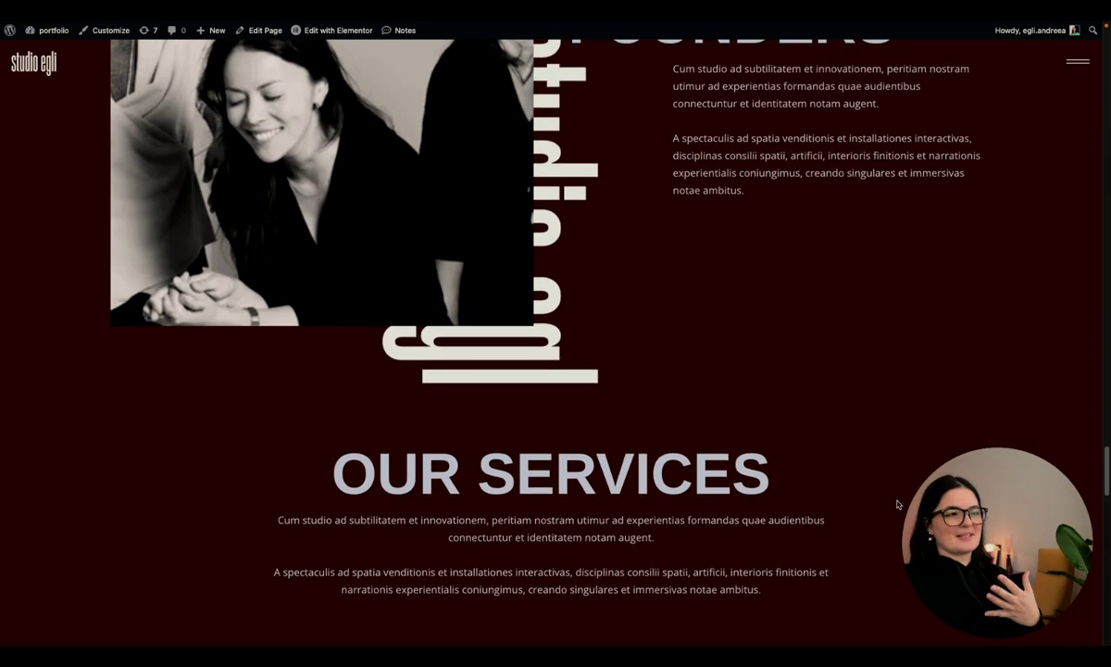
{"action": "scroll", "coordinate": [896, 503], "scroll_direction": "down", "scroll_amount": 3}
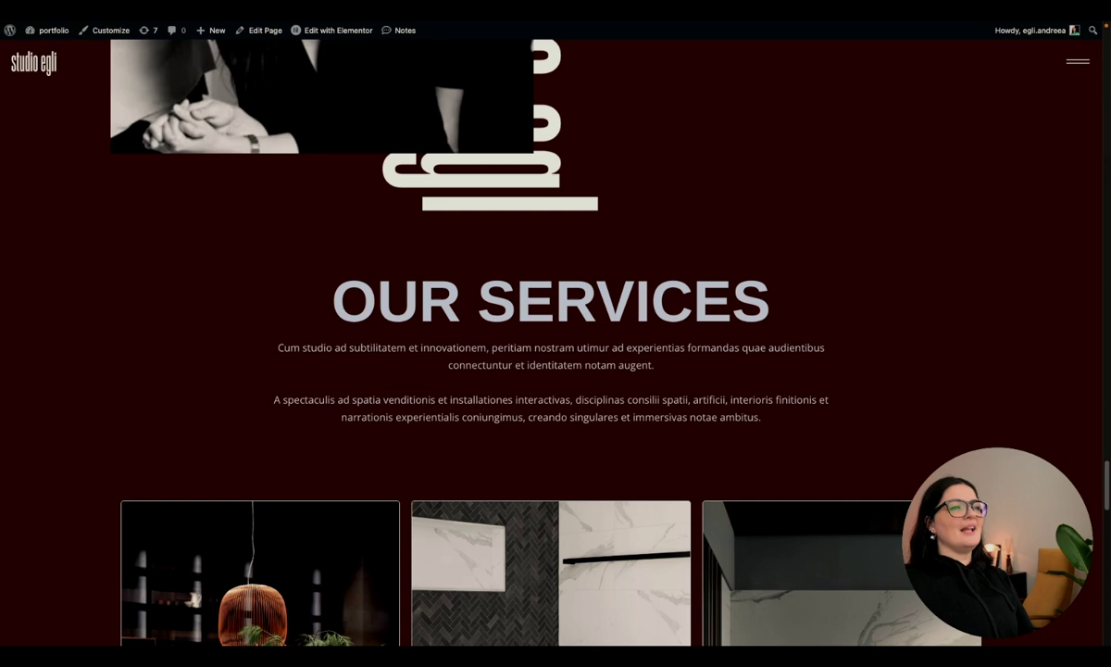
{"action": "scroll", "coordinate": [896, 504], "scroll_direction": "down", "scroll_amount": 1}
{"action": "scroll", "coordinate": [772, 338], "scroll_direction": "down", "scroll_amount": 1}
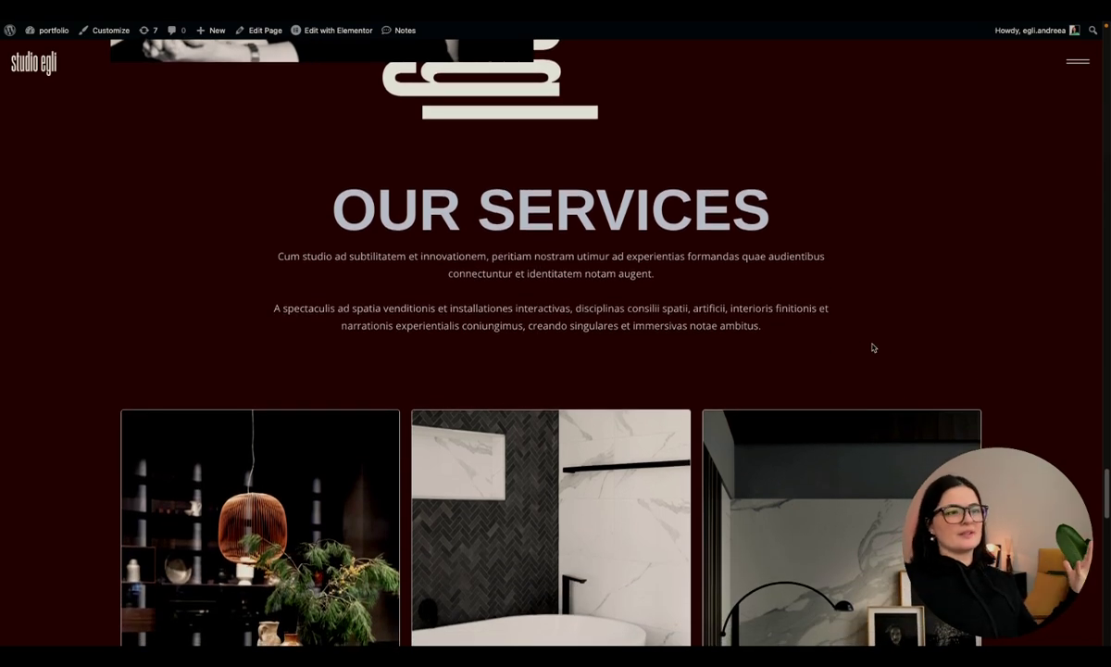
{"action": "scroll", "coordinate": [870, 347], "scroll_direction": "down", "scroll_amount": 1}
{"action": "scroll", "coordinate": [555, 334], "scroll_direction": "down", "scroll_amount": 1}
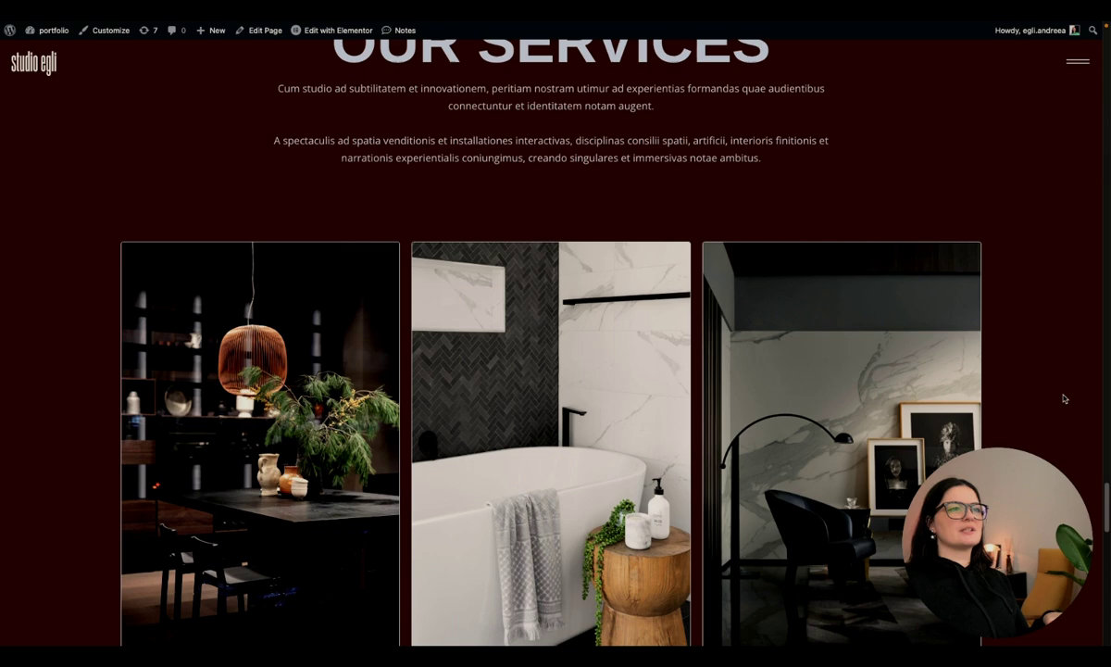
{"action": "scroll", "coordinate": [854, 211], "scroll_direction": "down", "scroll_amount": 1}
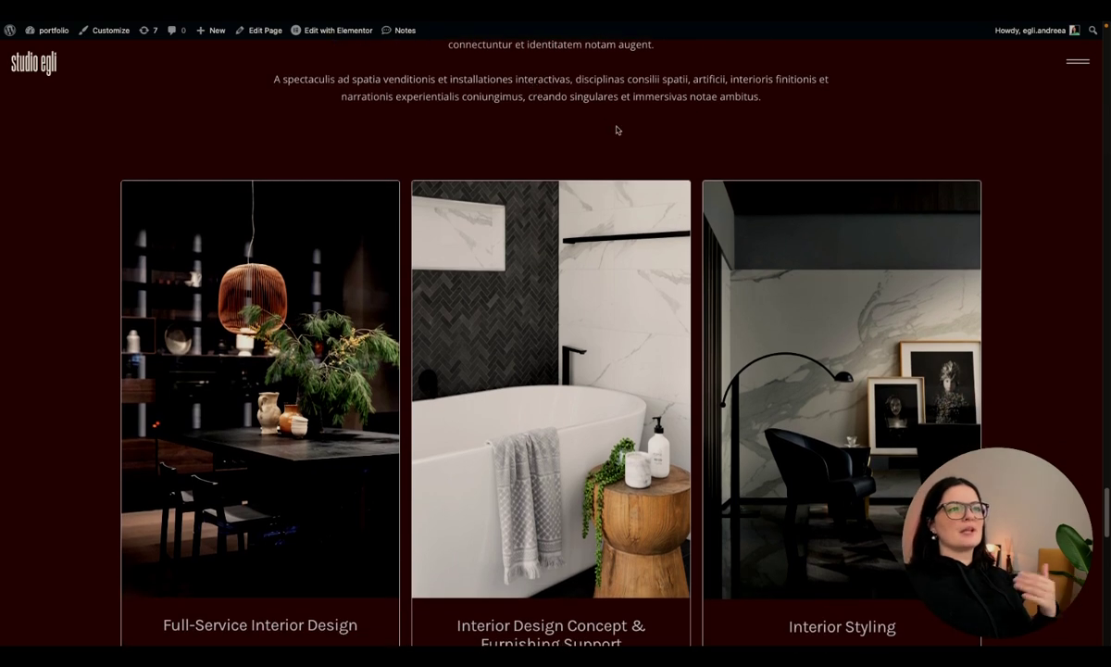
{"action": "scroll", "coordinate": [991, 367], "scroll_direction": "down", "scroll_amount": 2}
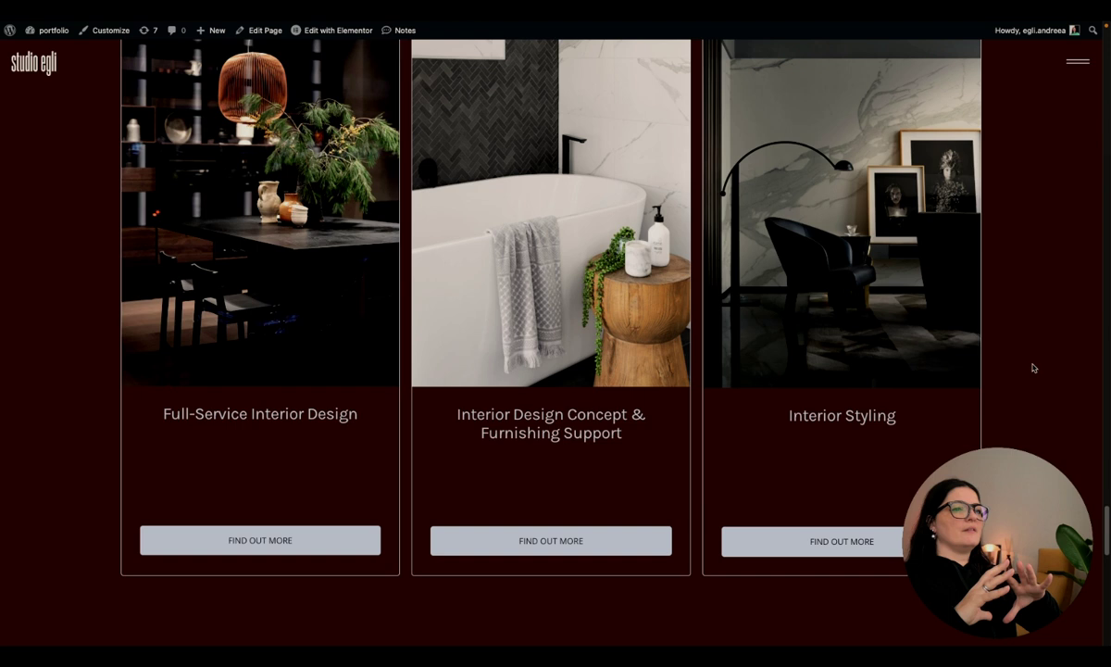
{"action": "scroll", "coordinate": [1034, 367], "scroll_direction": "down", "scroll_amount": 1}
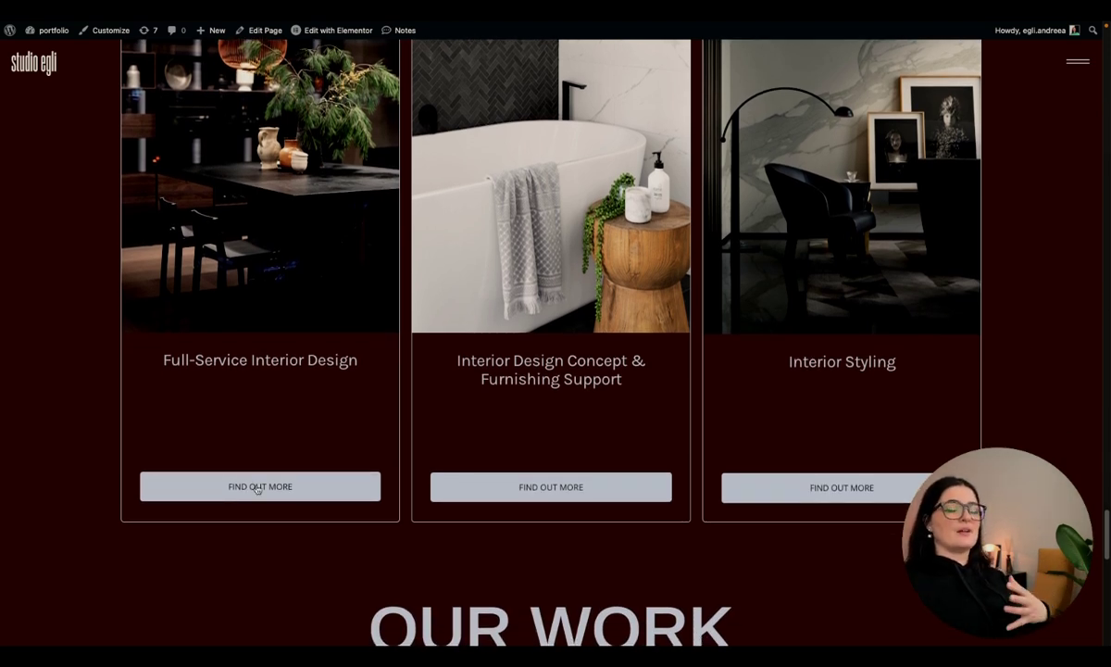
Expand the Interior Design Concept & Furnishing Support and Full-Service Interior Design cards and examine their descriptions down to the contact button.
{"action": "left_click", "coordinate": [476, 488]}
{"action": "scroll", "coordinate": [566, 497], "scroll_direction": "down", "scroll_amount": 3}
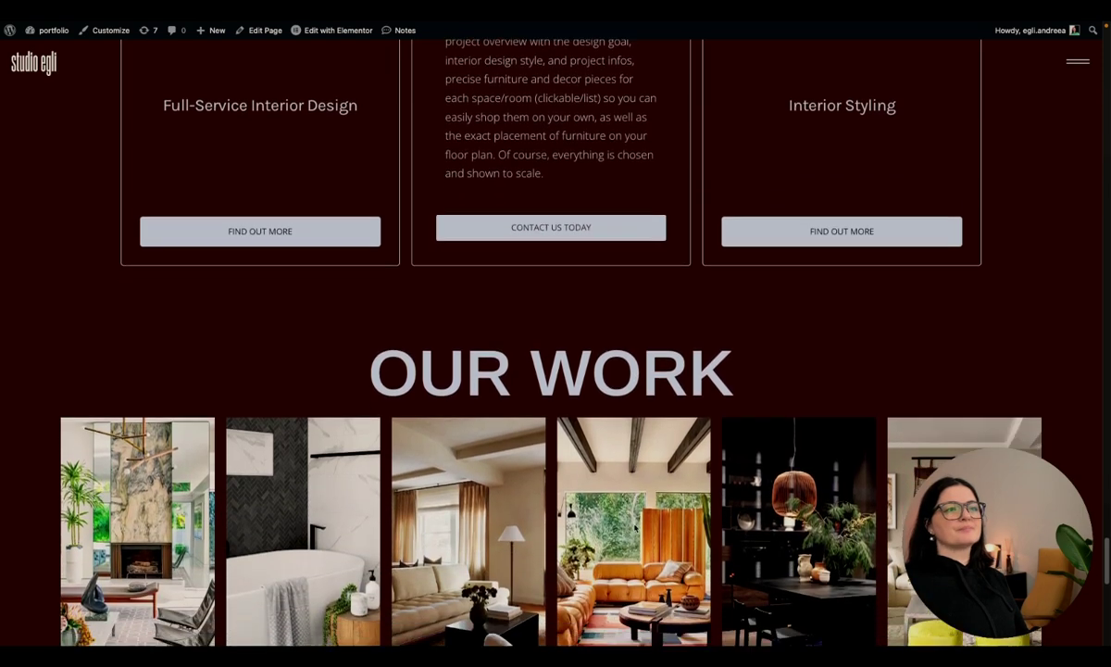
{"action": "scroll", "coordinate": [634, 528], "scroll_direction": "up", "scroll_amount": 5}
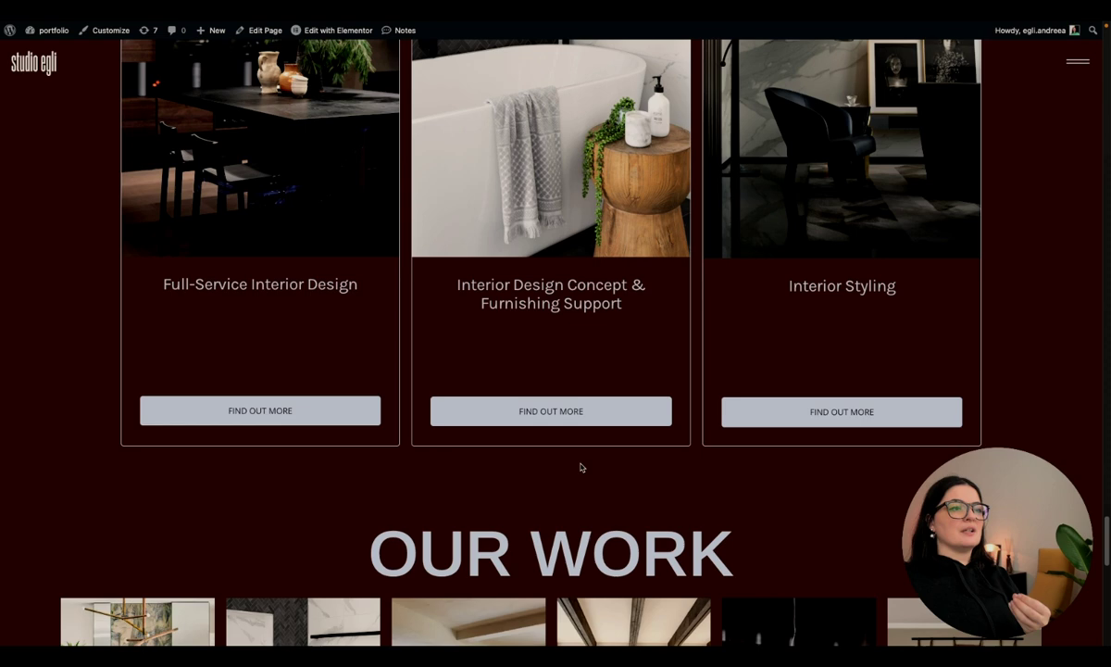
{"action": "left_click", "coordinate": [313, 409]}
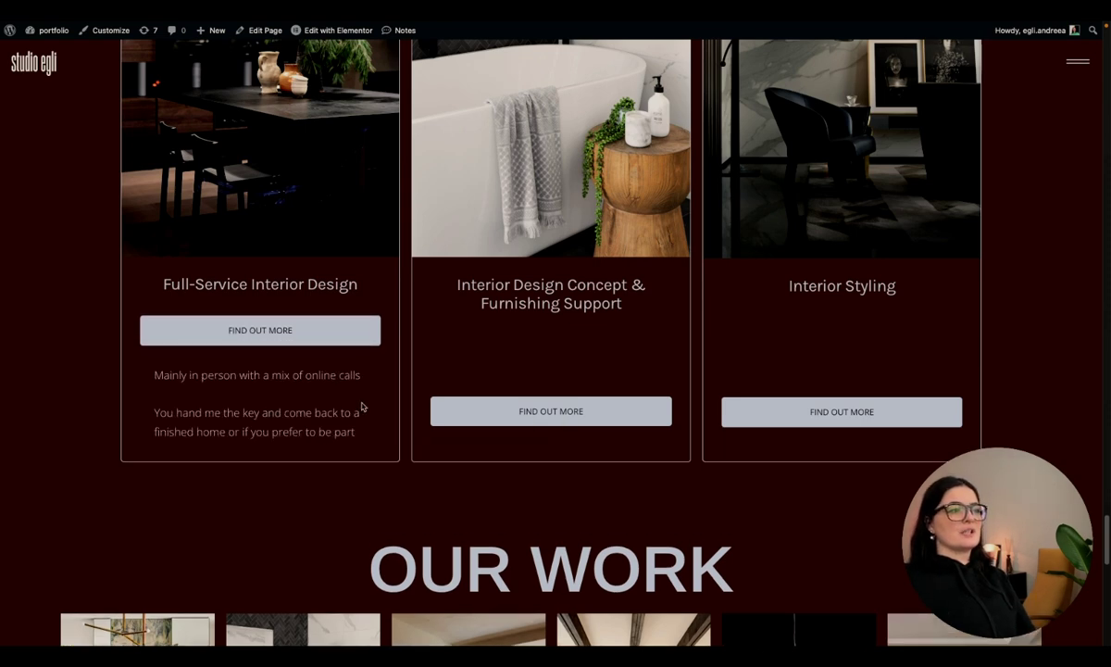
{"action": "scroll", "coordinate": [324, 396], "scroll_direction": "down", "scroll_amount": 5}
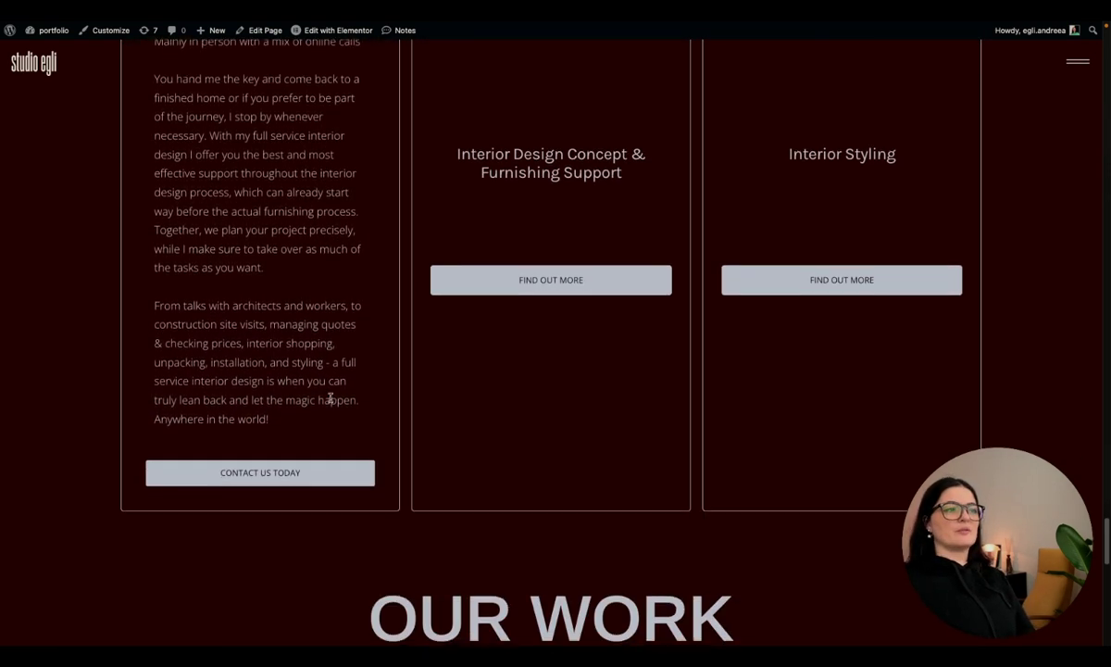
Examine the Our Work image gallery and the Get in Touch section with its contact form.
{"action": "scroll", "coordinate": [330, 401], "scroll_direction": "down", "scroll_amount": 3}
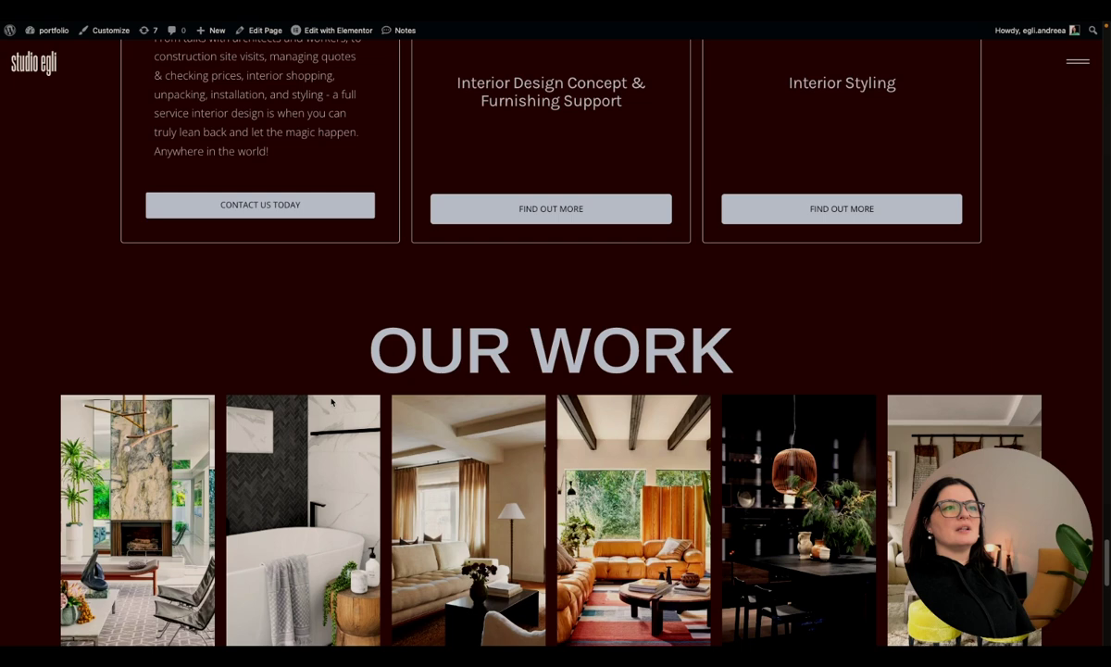
{"action": "scroll", "coordinate": [336, 404], "scroll_direction": "down", "scroll_amount": 3}
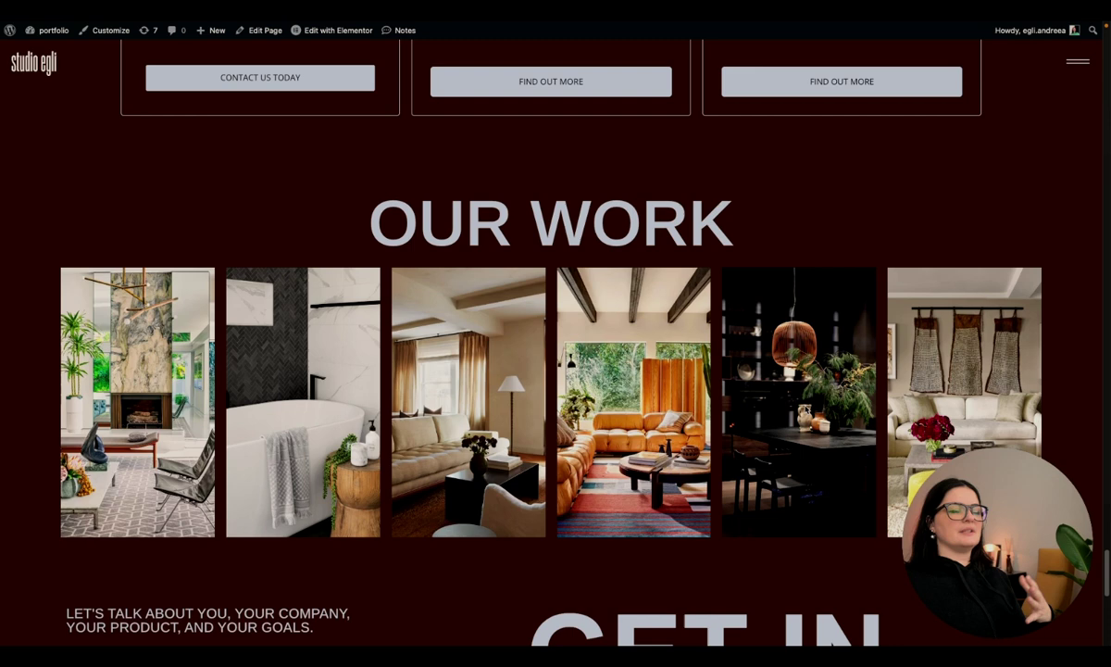
{"action": "scroll", "coordinate": [367, 288], "scroll_direction": "down", "scroll_amount": 2}
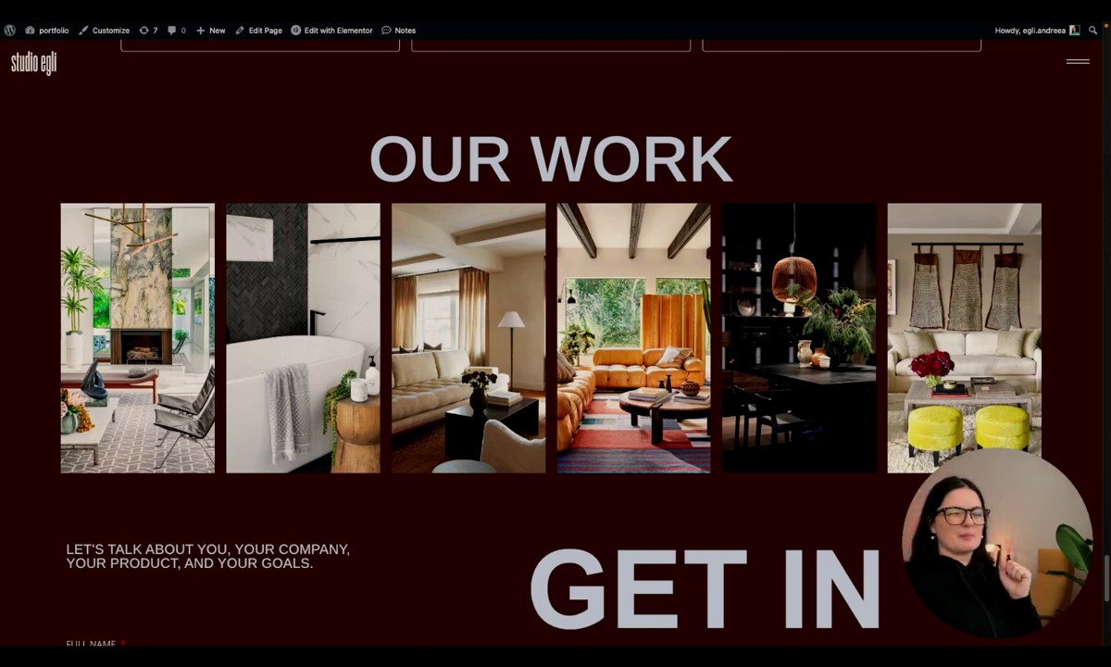
{"action": "scroll", "coordinate": [556, 334], "scroll_direction": "down", "scroll_amount": 2}
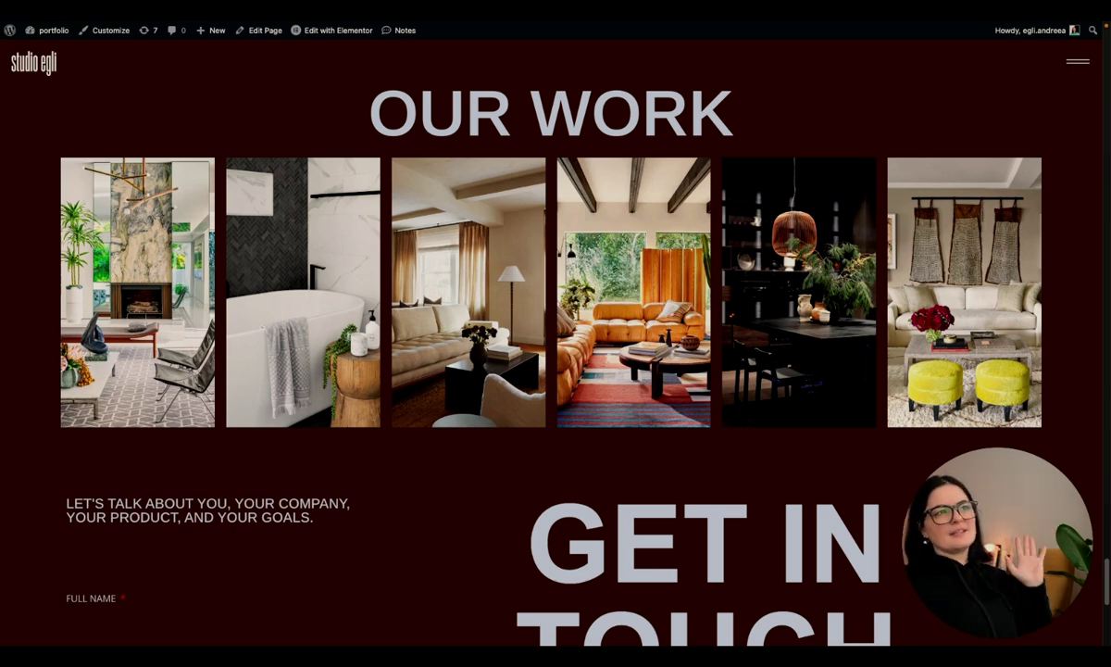
{"action": "scroll", "coordinate": [556, 370], "scroll_direction": "down", "scroll_amount": 1}
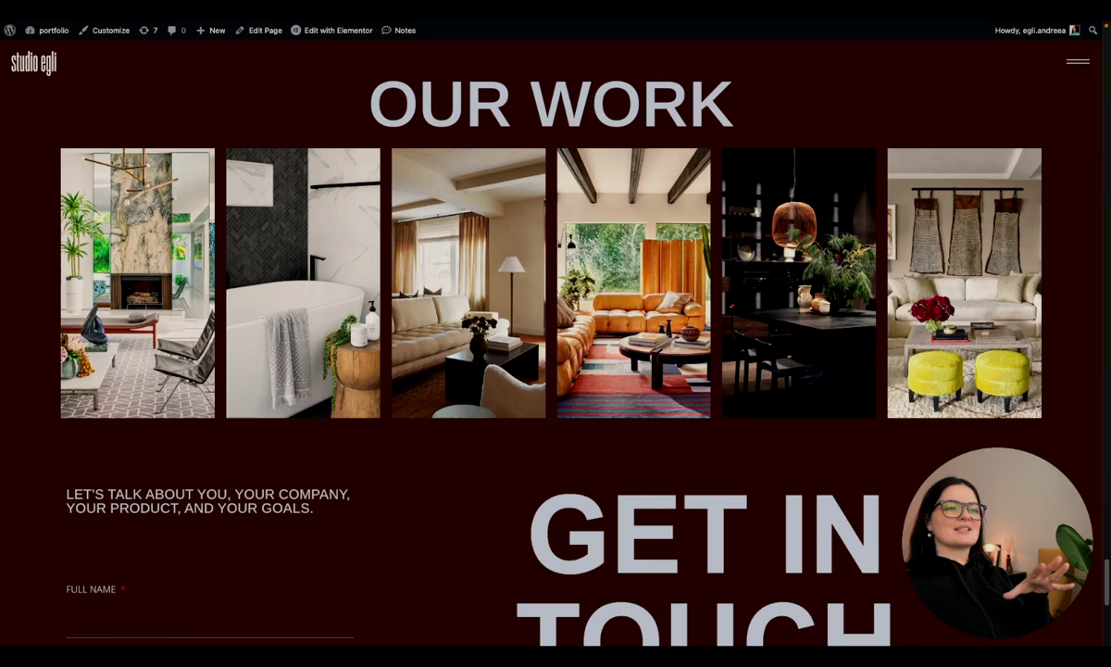
{"action": "scroll", "coordinate": [556, 370], "scroll_direction": "up", "scroll_amount": 1}
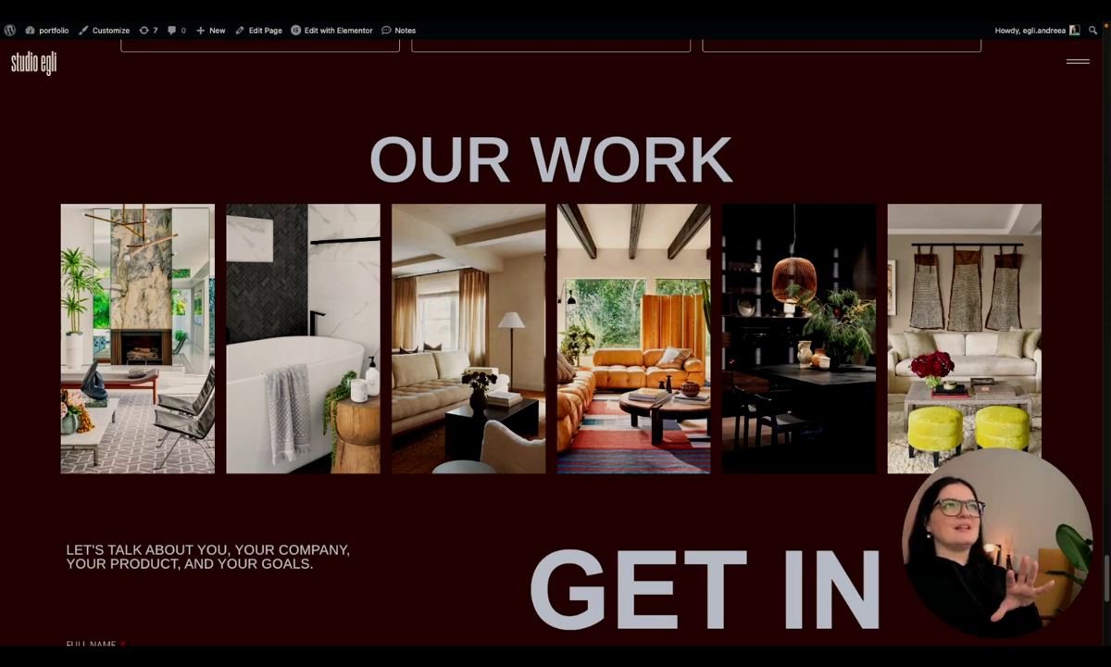
{"action": "scroll", "coordinate": [556, 370], "scroll_direction": "down", "scroll_amount": 5}
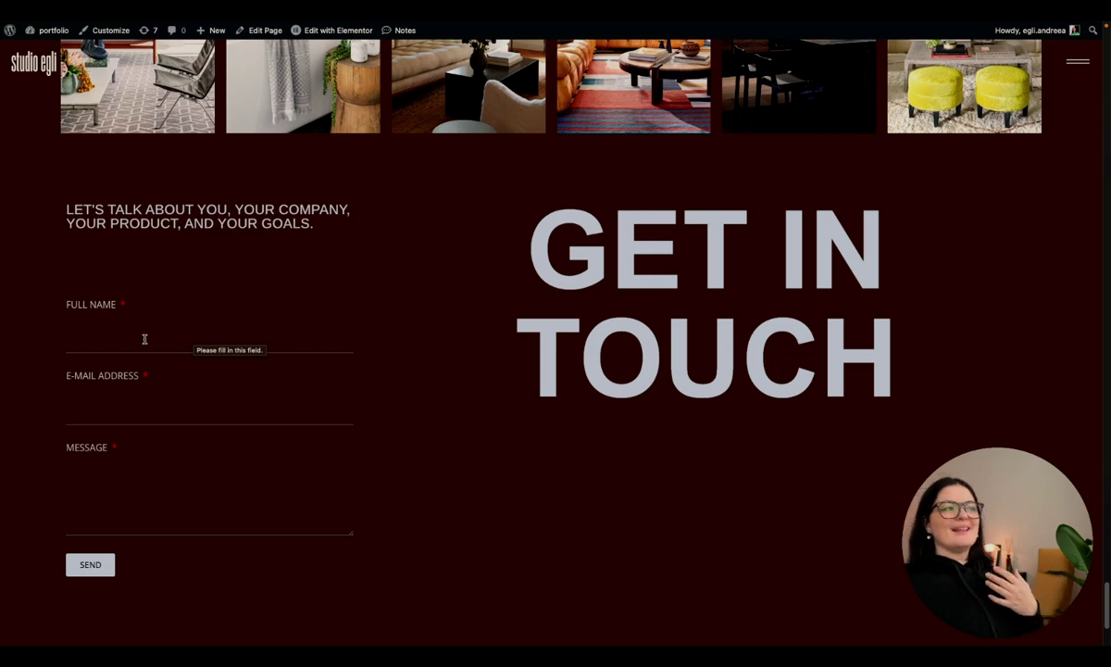
Review the page from the contact form and footer logo back up through the service cards to the "We build bridges" headline.
{"action": "scroll", "coordinate": [395, 520], "scroll_direction": "down", "scroll_amount": 1}
{"action": "scroll", "coordinate": [395, 520], "scroll_direction": "down", "scroll_amount": 1}
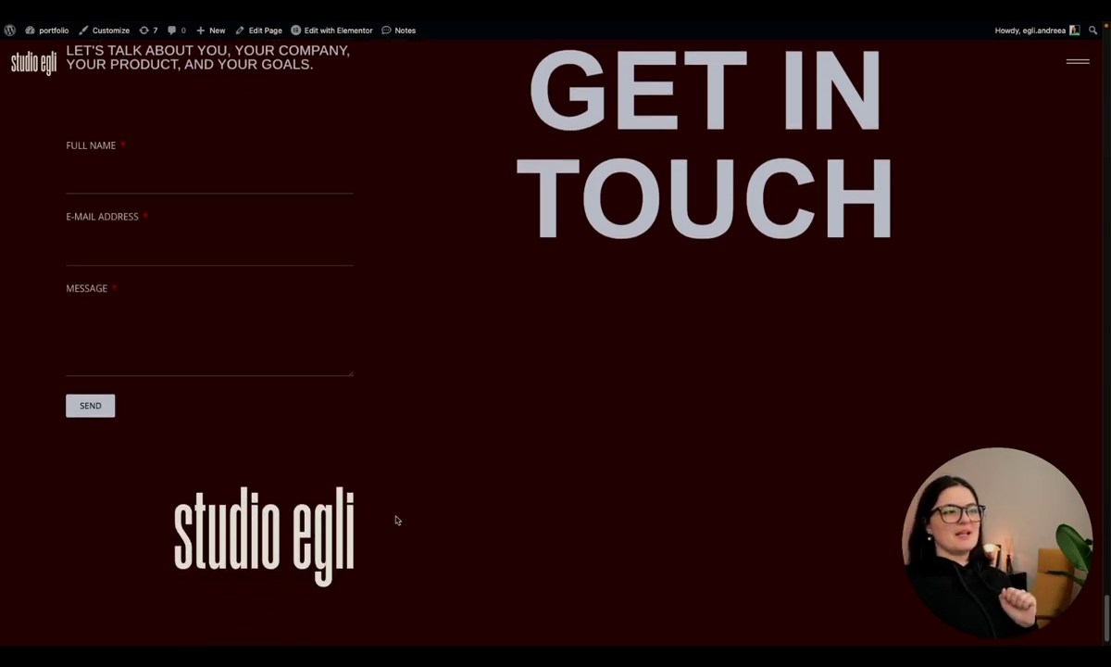
{"action": "scroll", "coordinate": [741, 489], "scroll_direction": "up", "scroll_amount": 6}
{"action": "scroll", "coordinate": [741, 489], "scroll_direction": "up", "scroll_amount": 10}
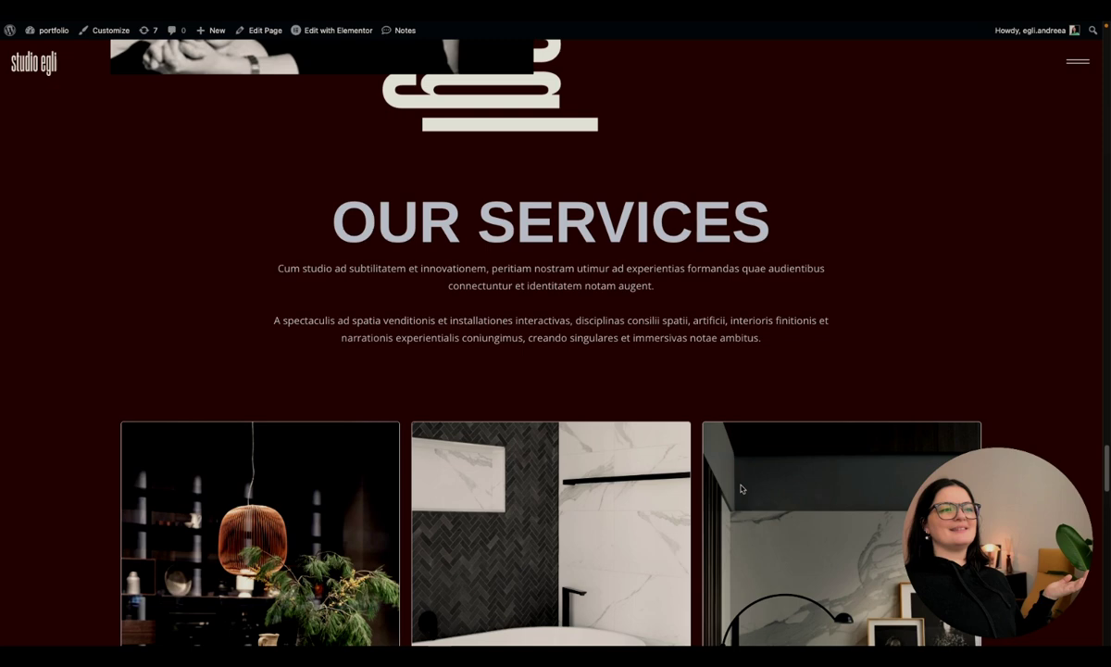
{"action": "scroll", "coordinate": [741, 489], "scroll_direction": "down", "scroll_amount": 7}
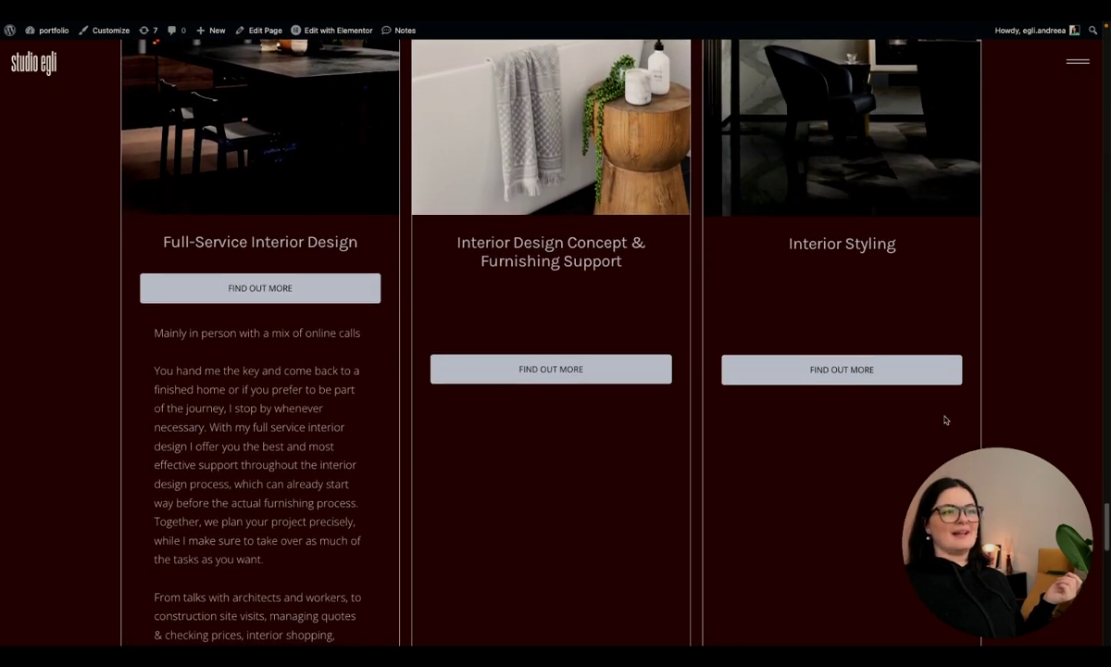
{"action": "scroll", "coordinate": [1040, 444], "scroll_direction": "up", "scroll_amount": 1}
{"action": "scroll", "coordinate": [1037, 444], "scroll_direction": "up", "scroll_amount": 10}
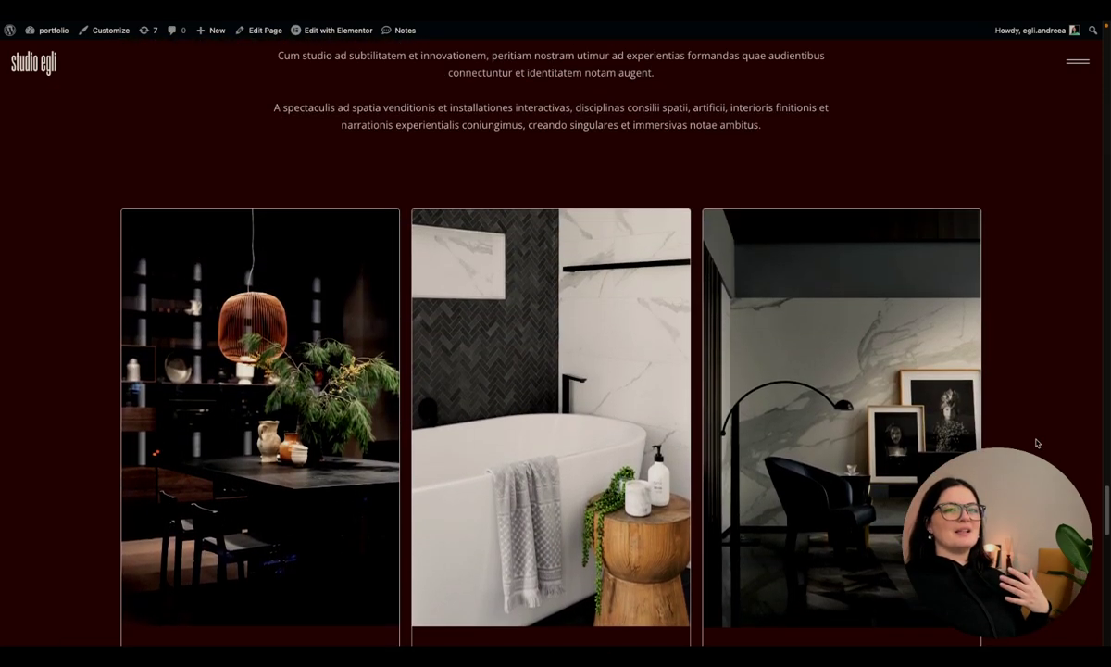
{"action": "scroll", "coordinate": [1037, 443], "scroll_direction": "up", "scroll_amount": 15}
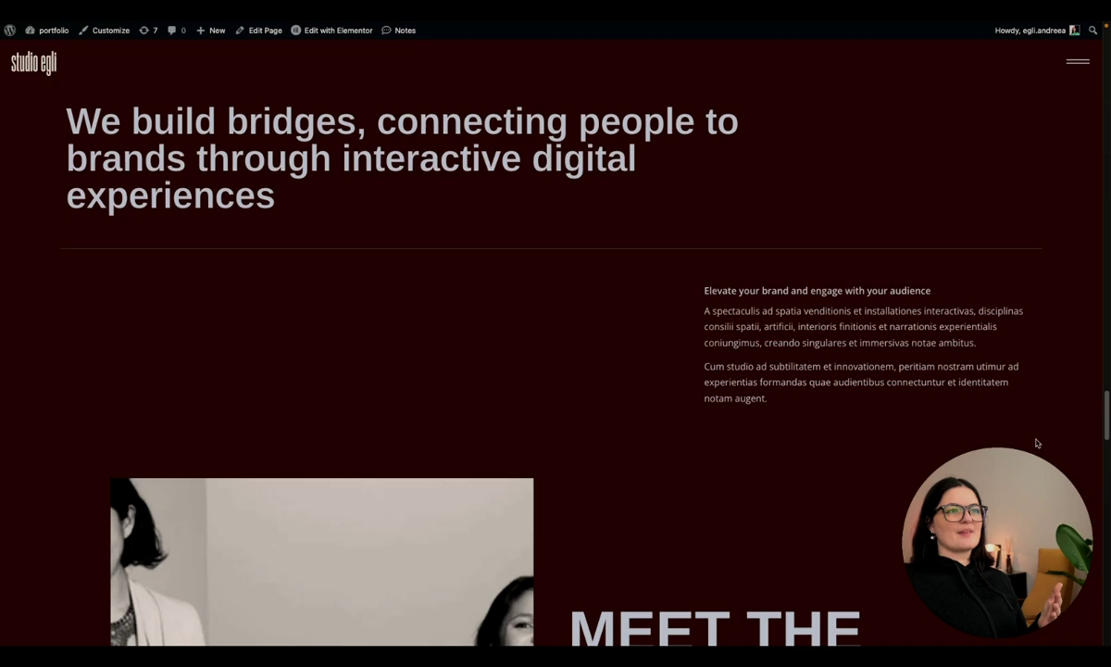
Examine the horizontally scrolling section with its full-screen interior photos and the customer feedback quote between them.
{"action": "scroll", "coordinate": [1034, 441], "scroll_direction": "up", "scroll_amount": 15}
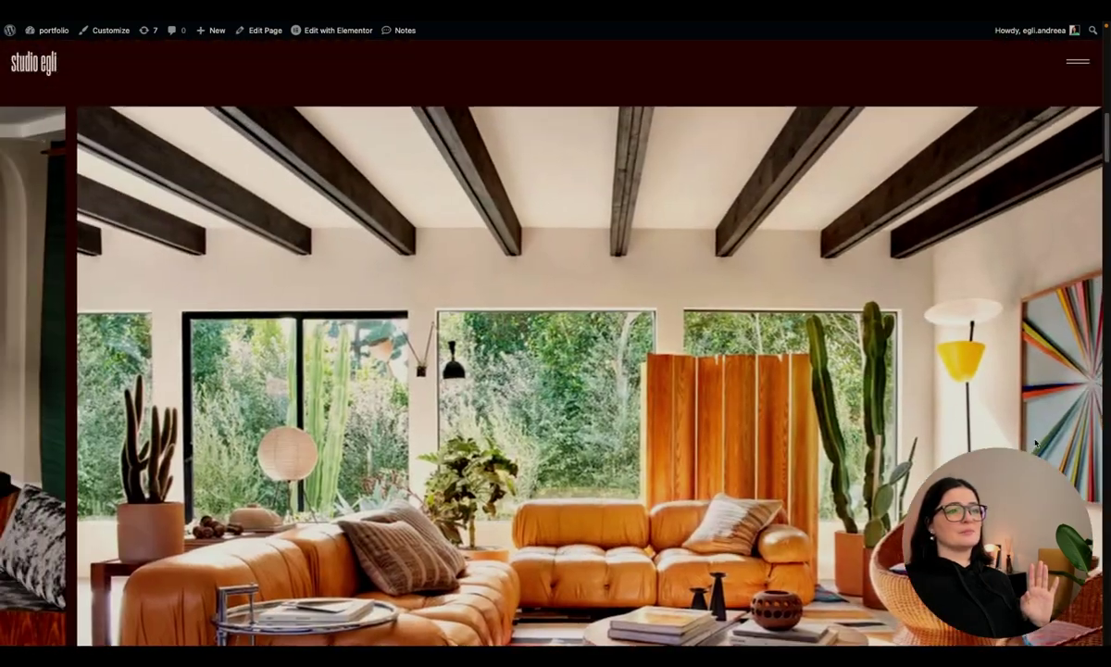
{"action": "scroll", "coordinate": [1035, 444], "scroll_direction": "down", "scroll_amount": 10}
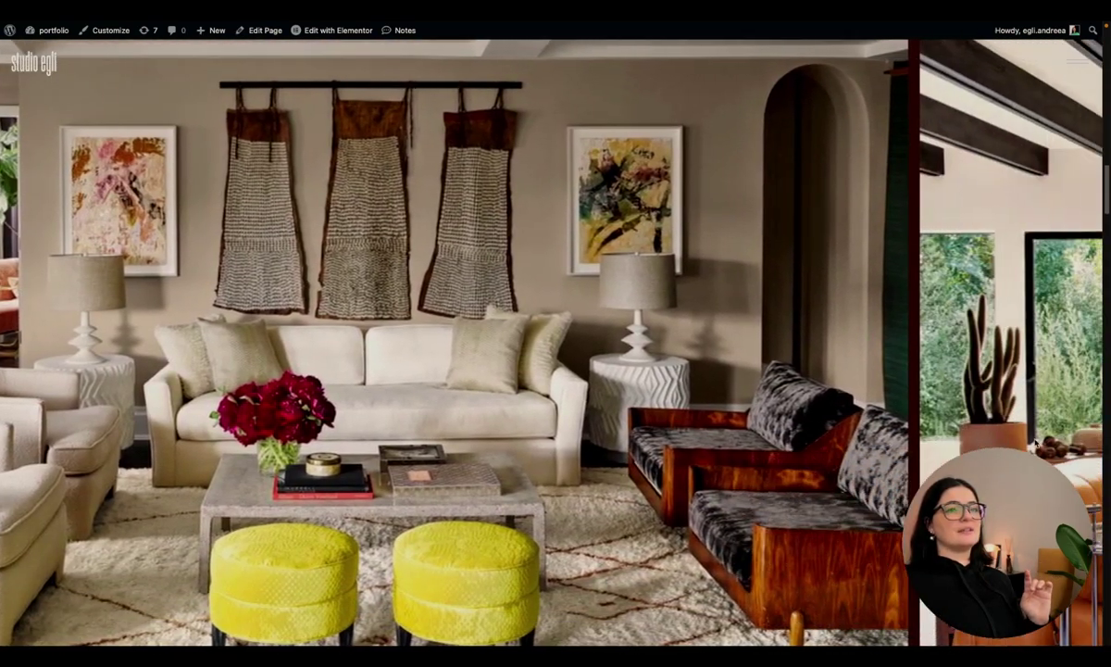
{"action": "scroll", "coordinate": [1034, 441], "scroll_direction": "down", "scroll_amount": 10}
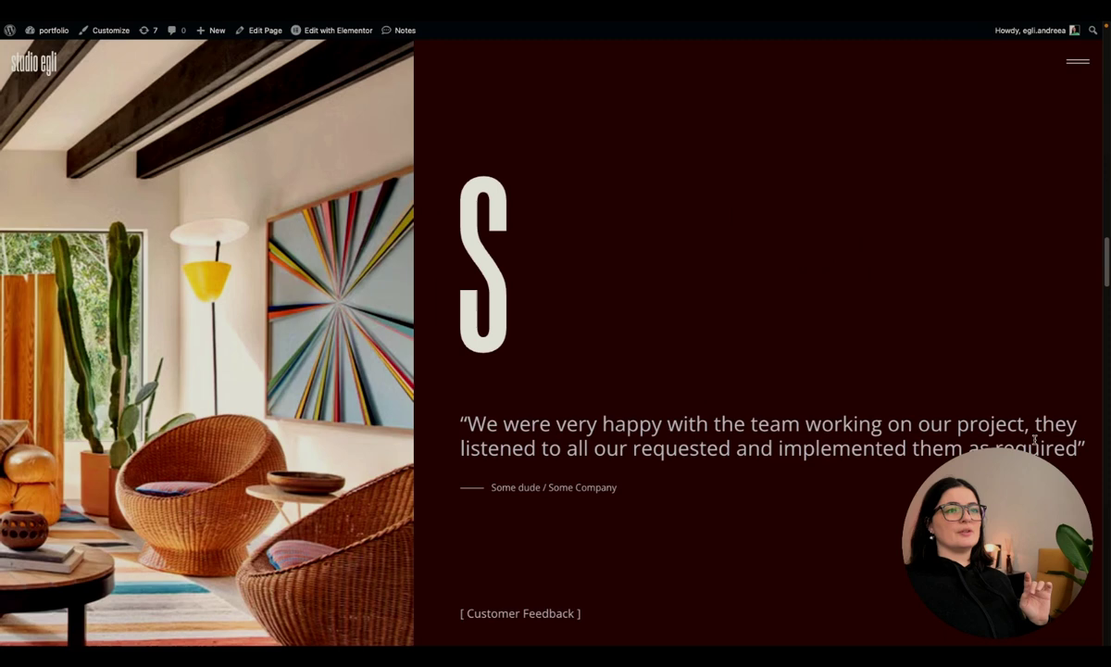
{"action": "scroll", "coordinate": [1036, 444], "scroll_direction": "down", "scroll_amount": 10}
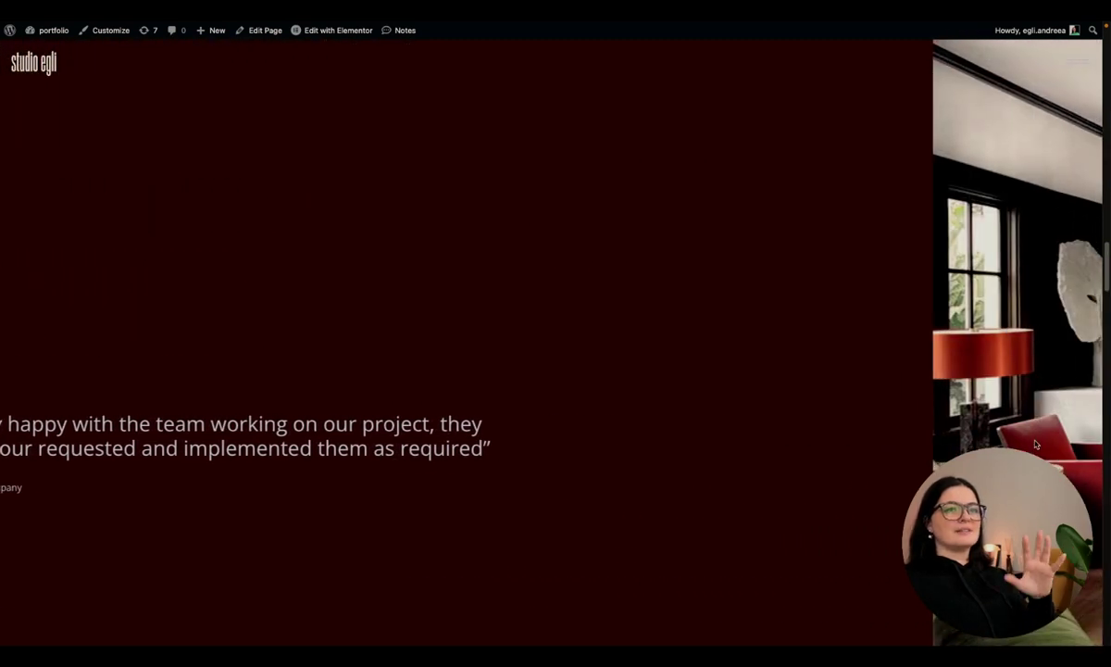
{"action": "scroll", "coordinate": [1035, 444], "scroll_direction": "down", "scroll_amount": 8}
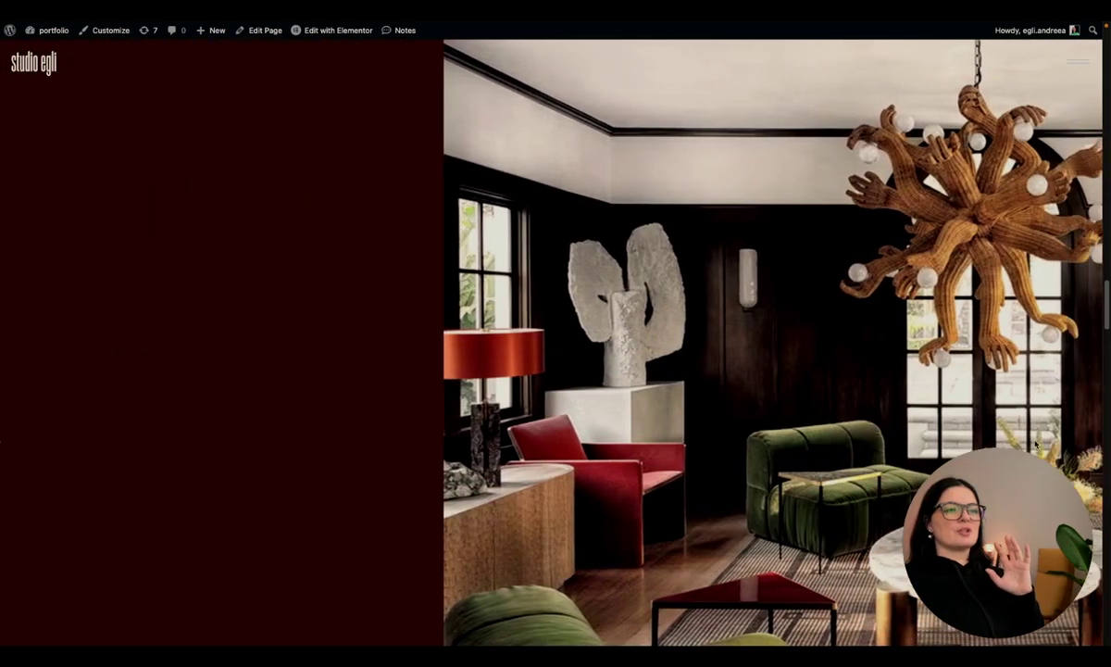
{"action": "scroll", "coordinate": [1017, 448], "scroll_direction": "down", "scroll_amount": 10}
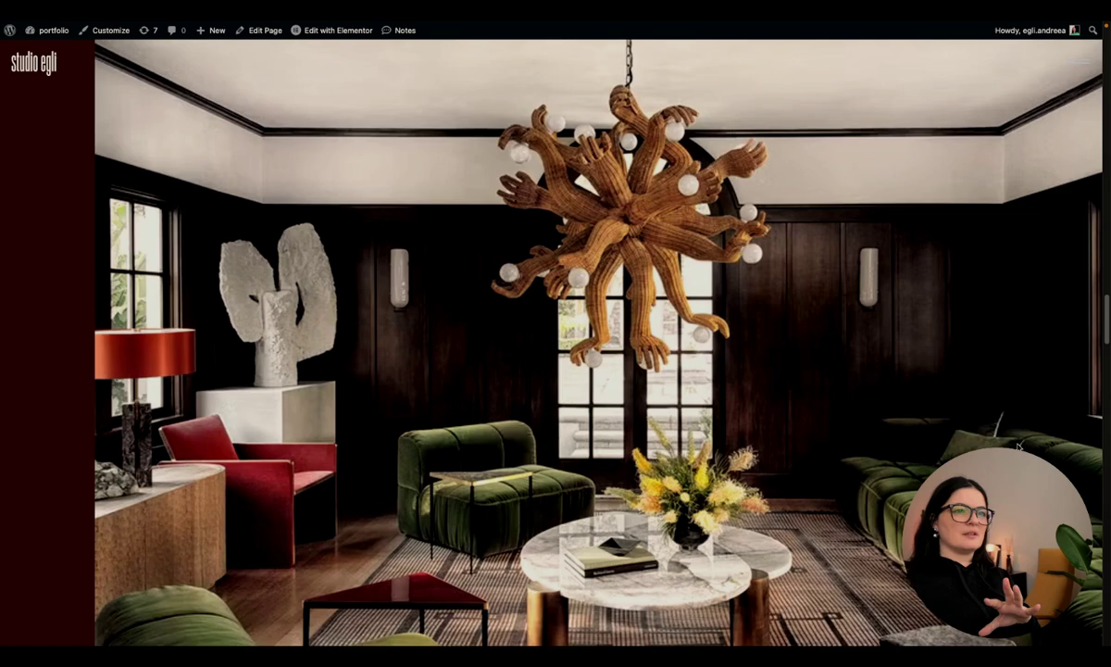
{"action": "scroll", "coordinate": [1017, 447], "scroll_direction": "down", "scroll_amount": 10}
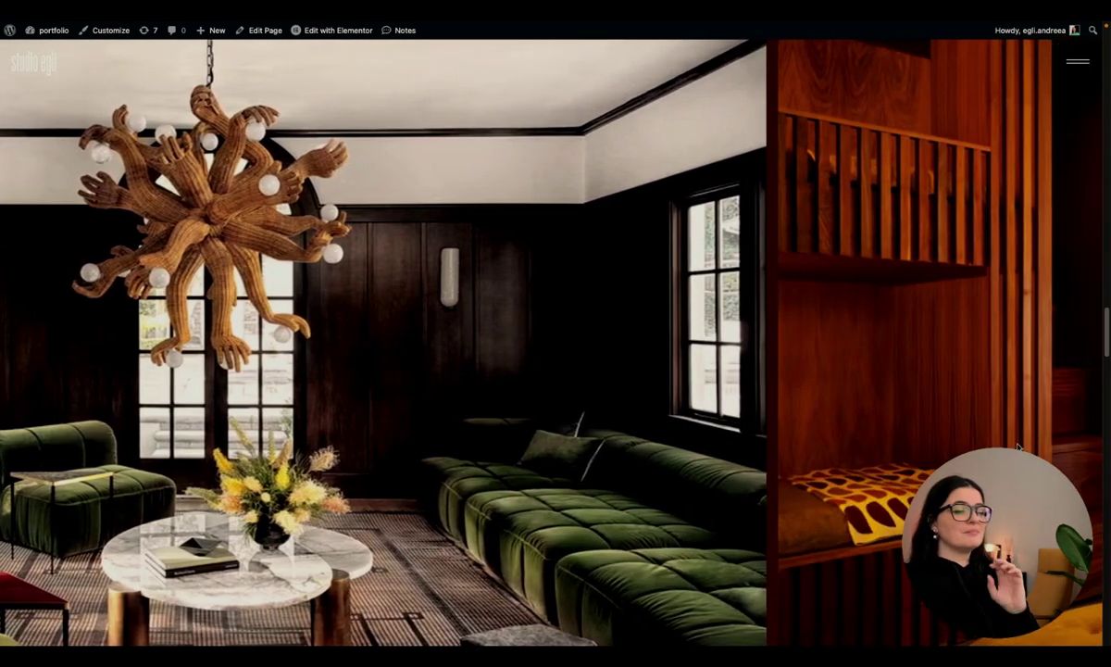
Review the remaining sections from the "We build bridges" headline through the founders and services to the Our Work gallery.
{"action": "scroll", "coordinate": [992, 443], "scroll_direction": "down", "scroll_amount": 10}
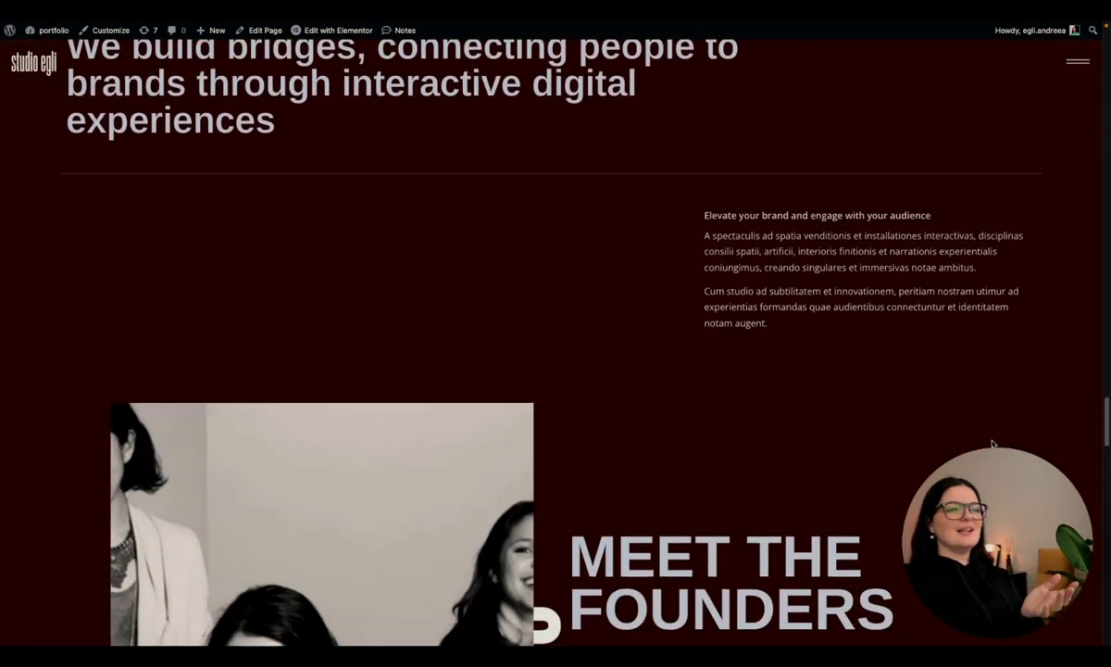
{"action": "scroll", "coordinate": [992, 445], "scroll_direction": "down", "scroll_amount": 10}
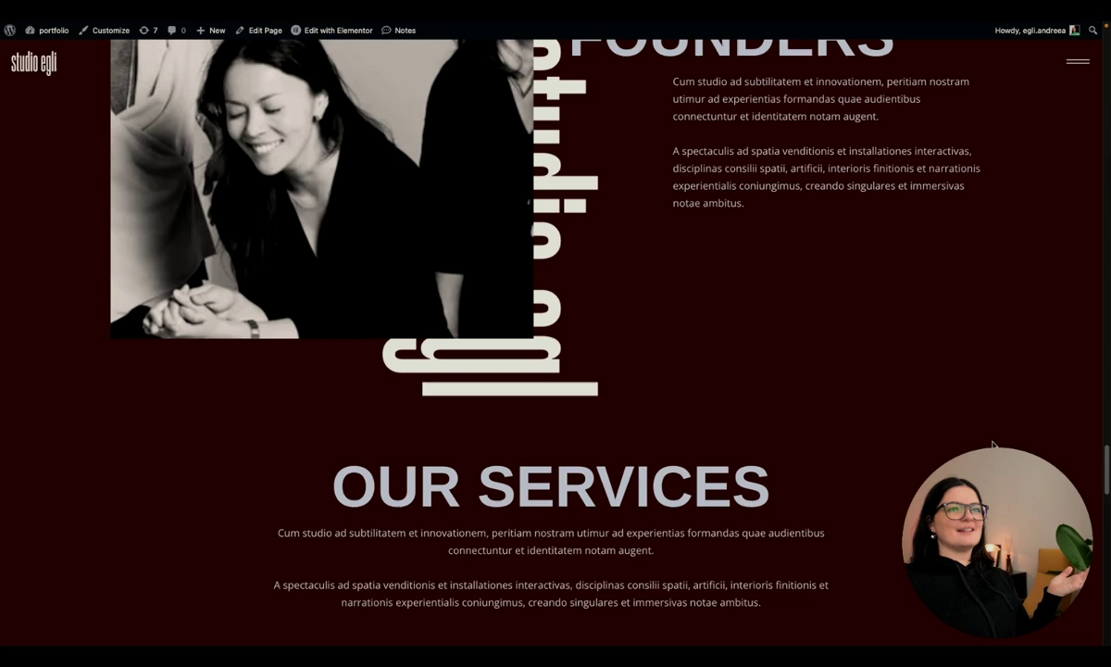
{"action": "scroll", "coordinate": [992, 446], "scroll_direction": "down", "scroll_amount": 8}
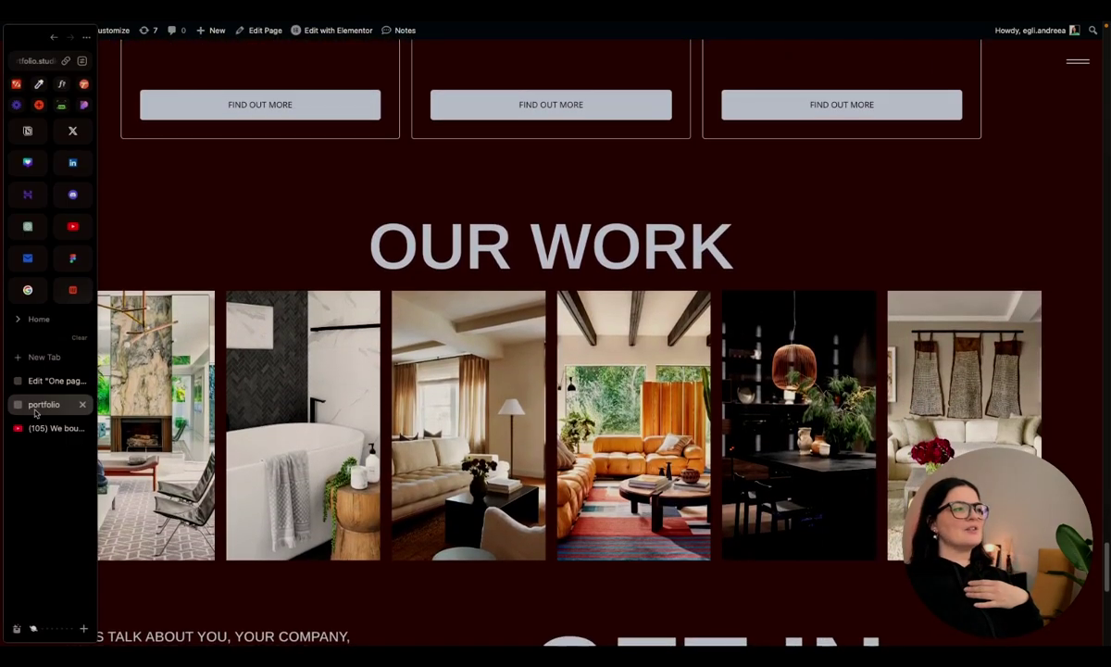
Switch to the One page portfolio page in the Elementor editor and view its hero section with the media carousel.
{"action": "left_click", "coordinate": [23, 380]}
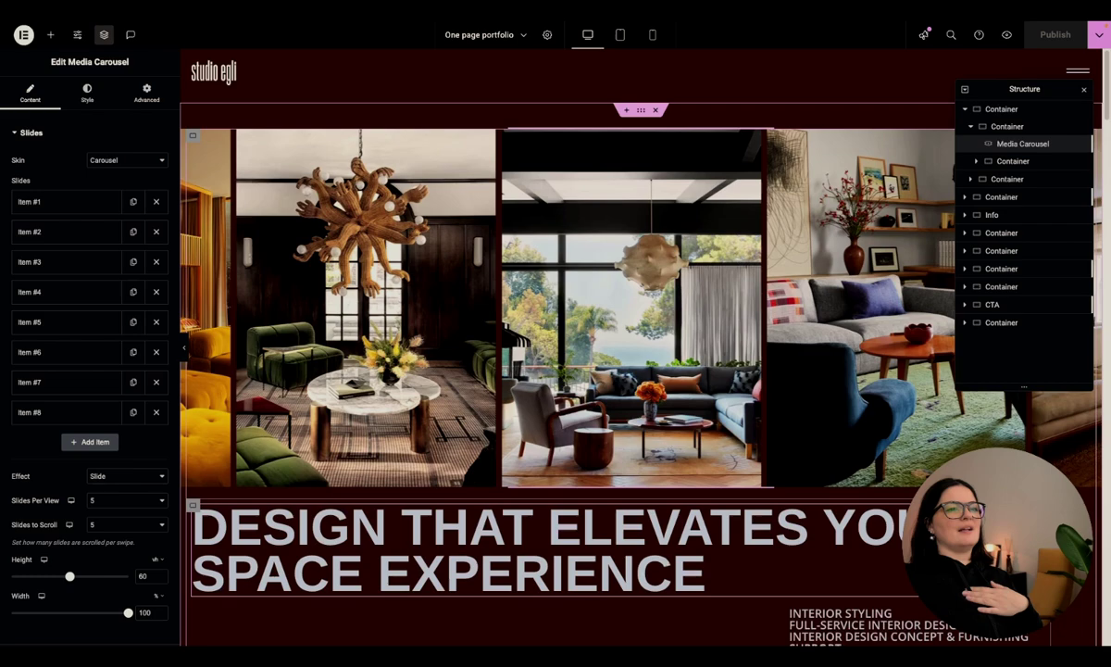
{"action": "scroll", "coordinate": [815, 438], "scroll_direction": "down", "scroll_amount": 2}
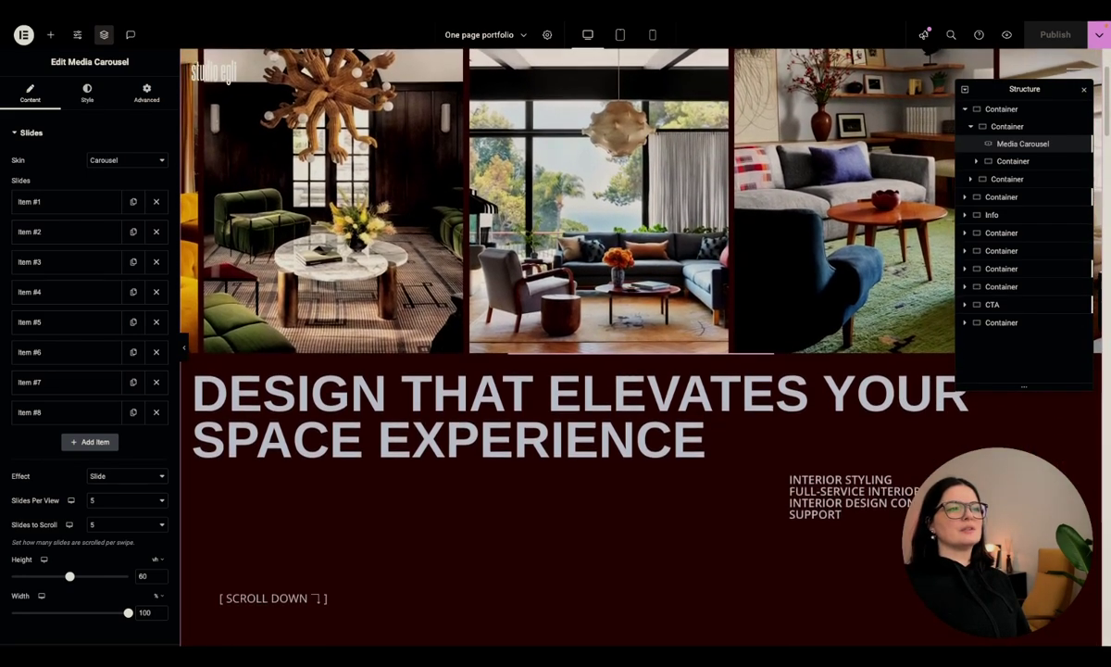
{"action": "scroll", "coordinate": [612, 370], "scroll_direction": "up", "scroll_amount": 2}
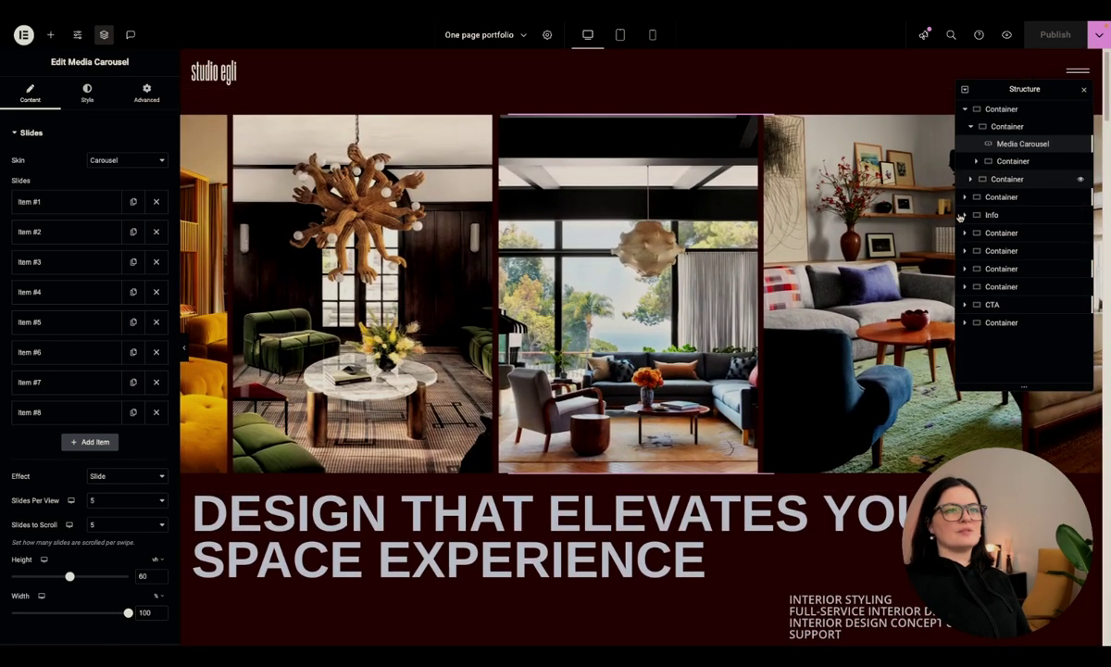
Inspect the content settings of the hero's main heading and of the services list heading beneath it.
{"action": "scroll", "coordinate": [461, 357], "scroll_direction": "down", "scroll_amount": 4}
{"action": "left_click", "coordinate": [436, 322]}
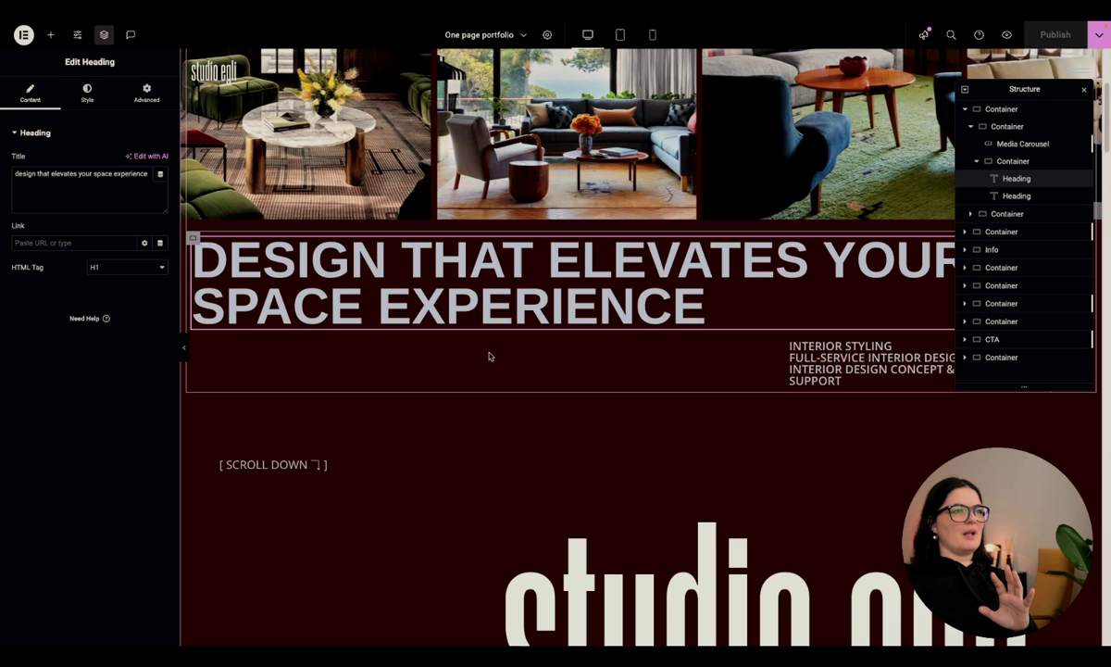
{"action": "left_click", "coordinate": [892, 364]}
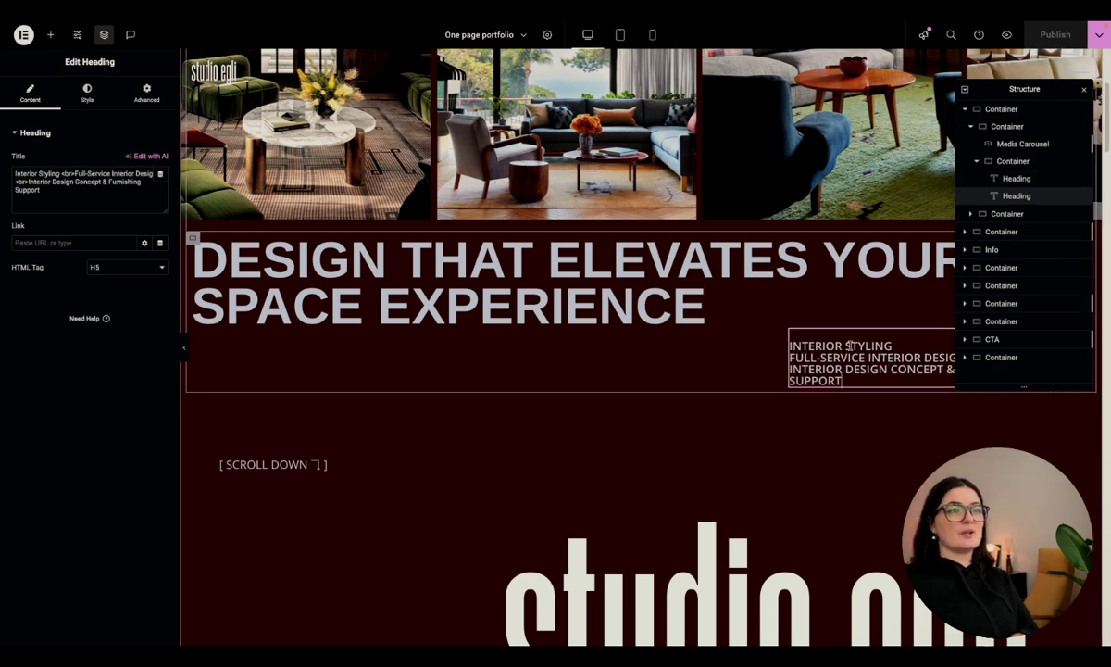
{"action": "left_click", "coordinate": [751, 324]}
{"action": "left_click", "coordinate": [828, 357]}
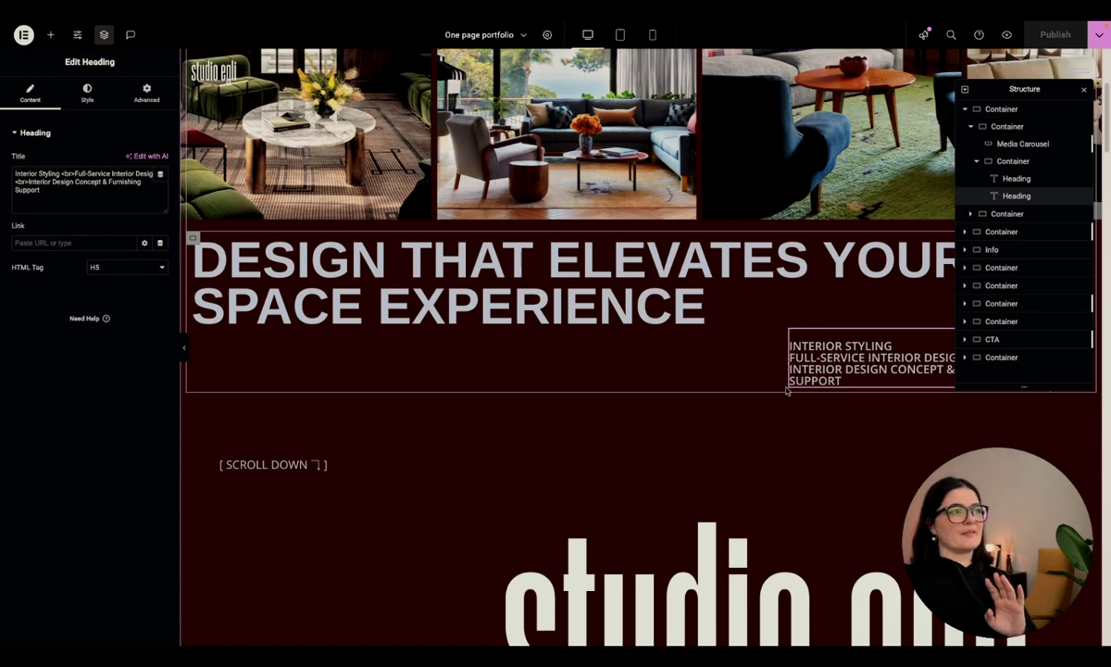
Select the full-screen photo section's parent container and expand its first three child containers down to the Customer IMG and Our Commitment elements.
{"action": "scroll", "coordinate": [787, 389], "scroll_direction": "down", "scroll_amount": 3}
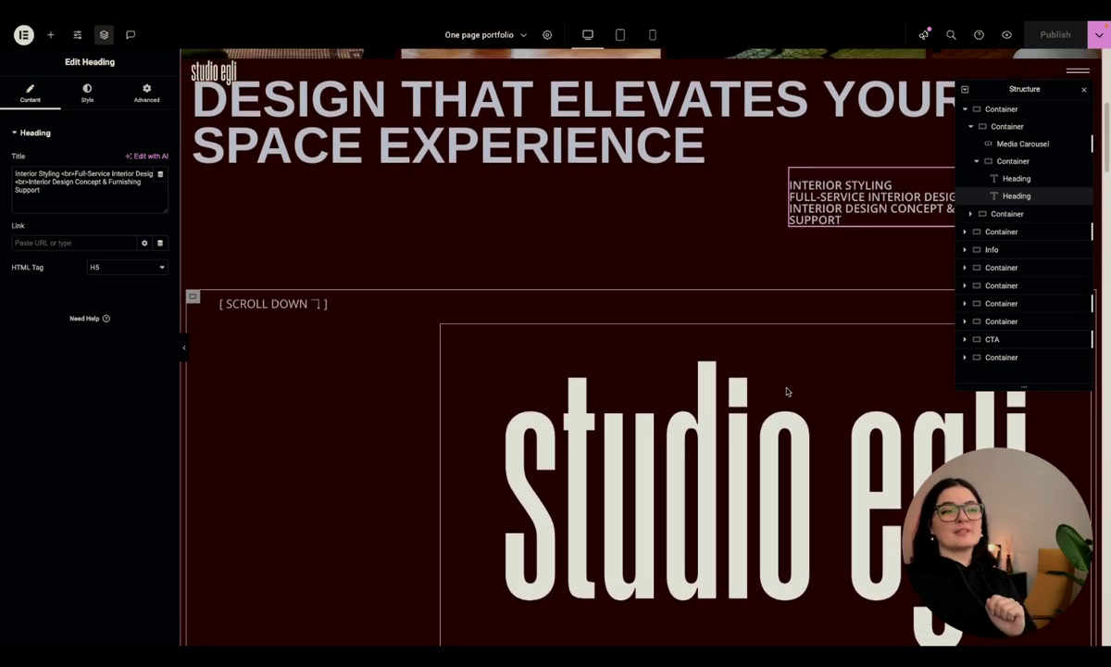
{"action": "scroll", "coordinate": [786, 390], "scroll_direction": "down", "scroll_amount": 6}
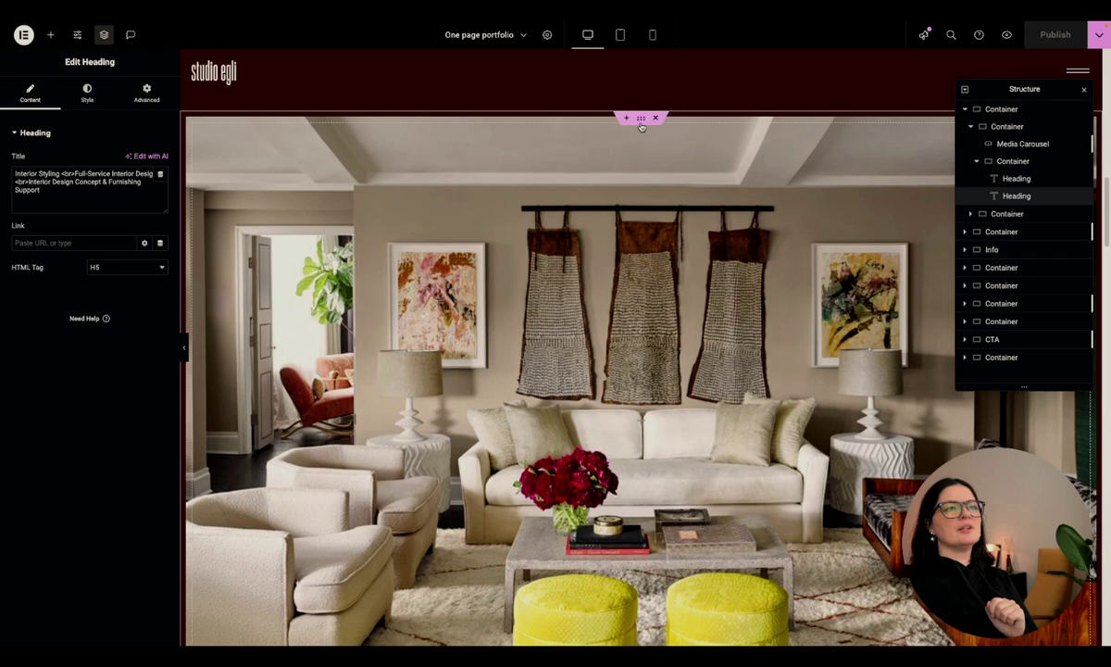
{"action": "left_click", "coordinate": [641, 124]}
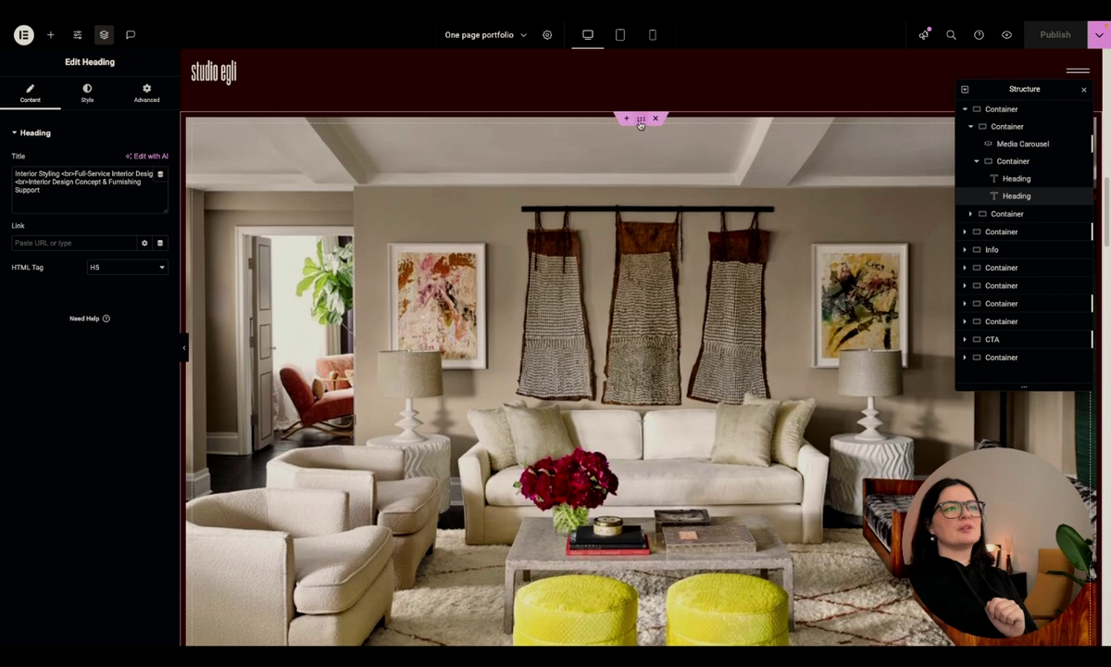
{"action": "left_click", "coordinate": [966, 233]}
{"action": "left_click", "coordinate": [971, 250]}
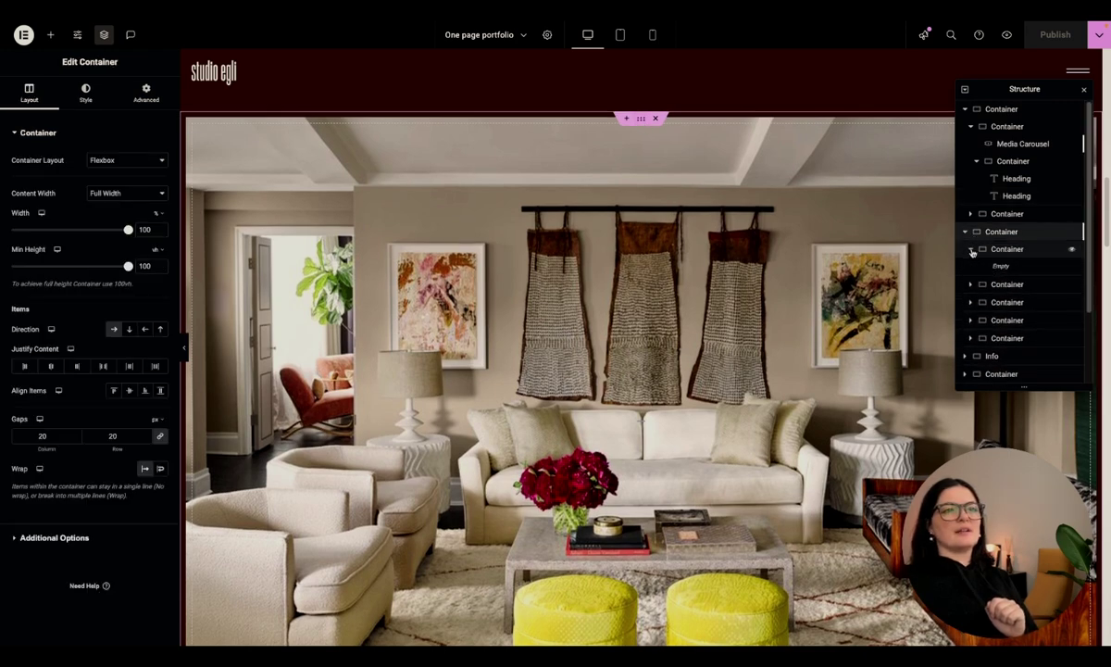
{"action": "left_click", "coordinate": [972, 286]}
{"action": "left_click", "coordinate": [972, 319]}
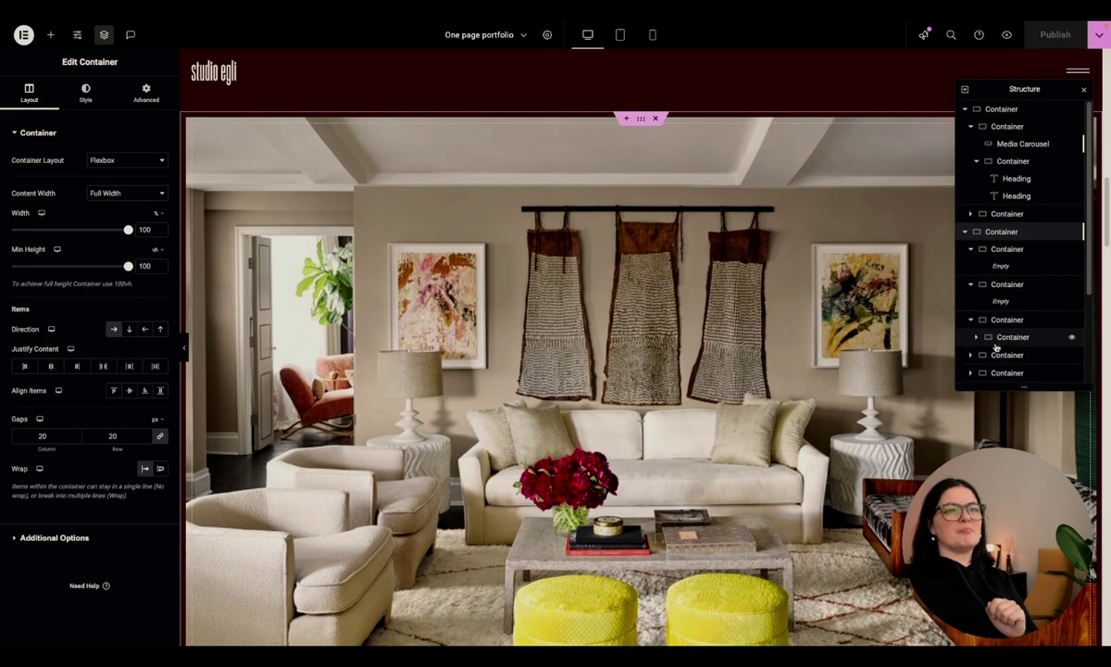
{"action": "left_click", "coordinate": [977, 337]}
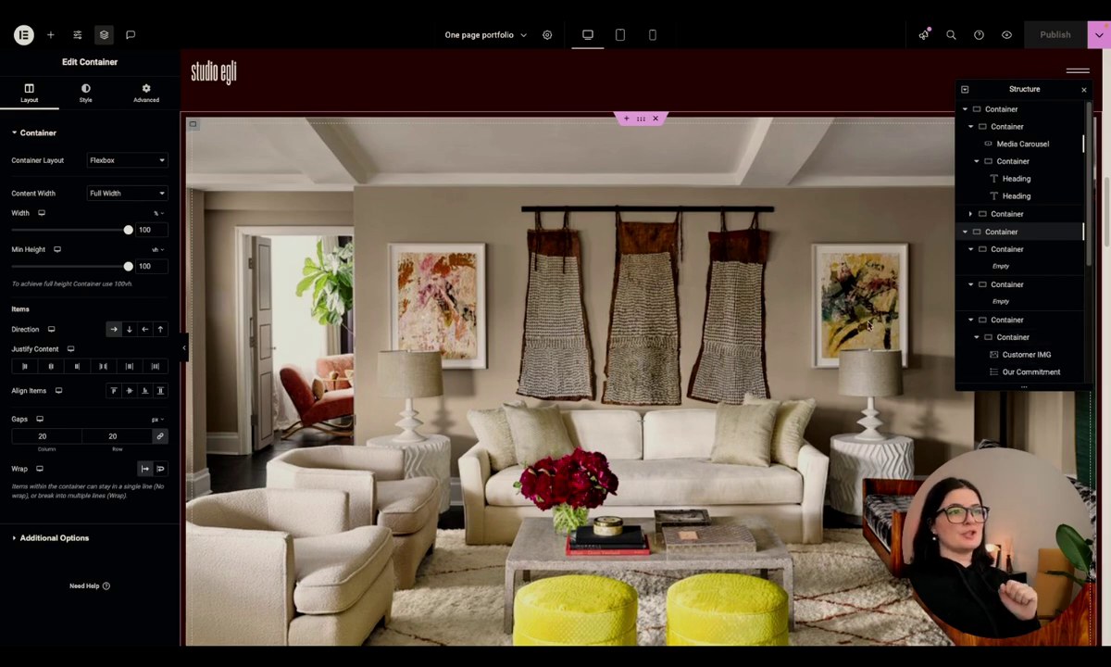
Inspect the content settings of the Info section's "We build bridges" heading and of its body text paragraphs.
{"action": "scroll", "coordinate": [642, 393], "scroll_direction": "down", "scroll_amount": 3}
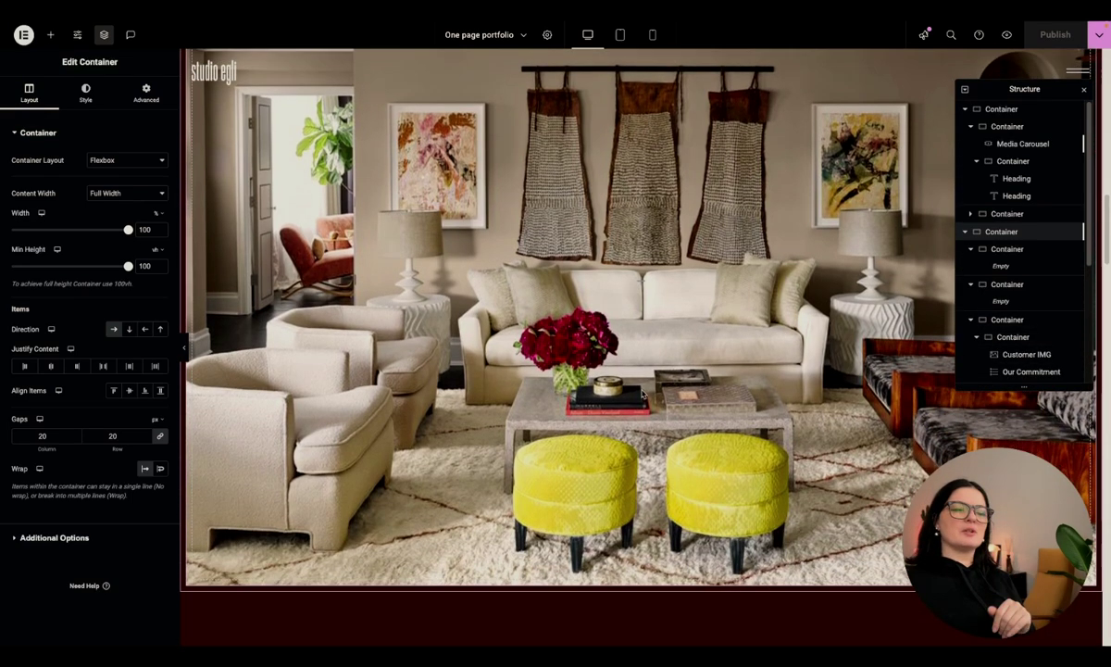
{"action": "scroll", "coordinate": [641, 394], "scroll_direction": "down", "scroll_amount": 5}
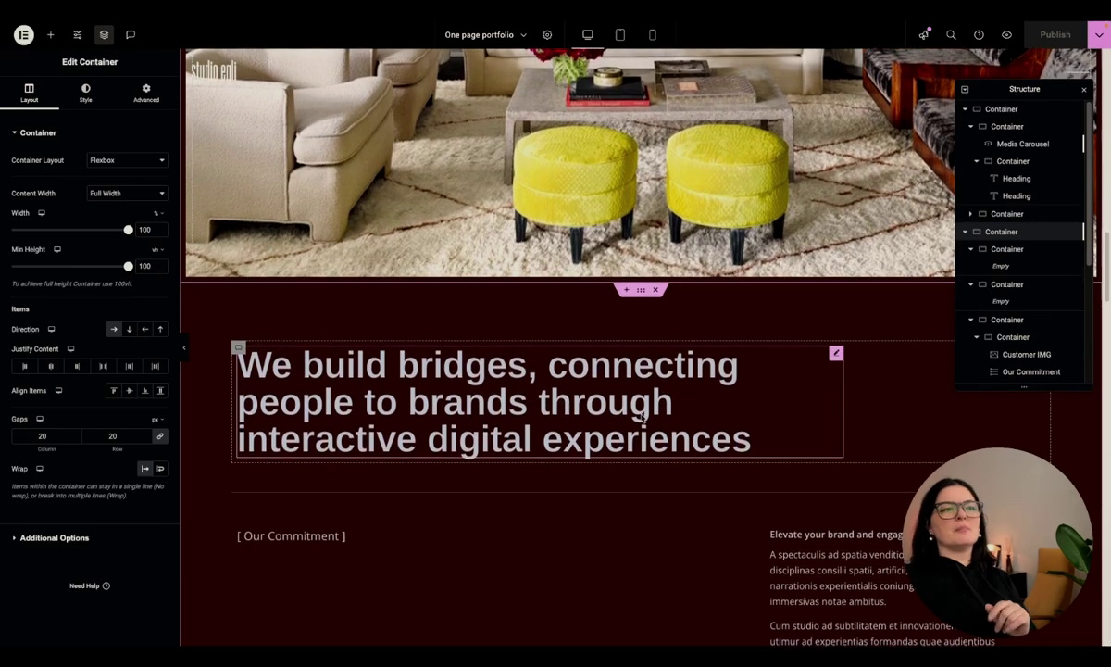
{"action": "left_click", "coordinate": [642, 414]}
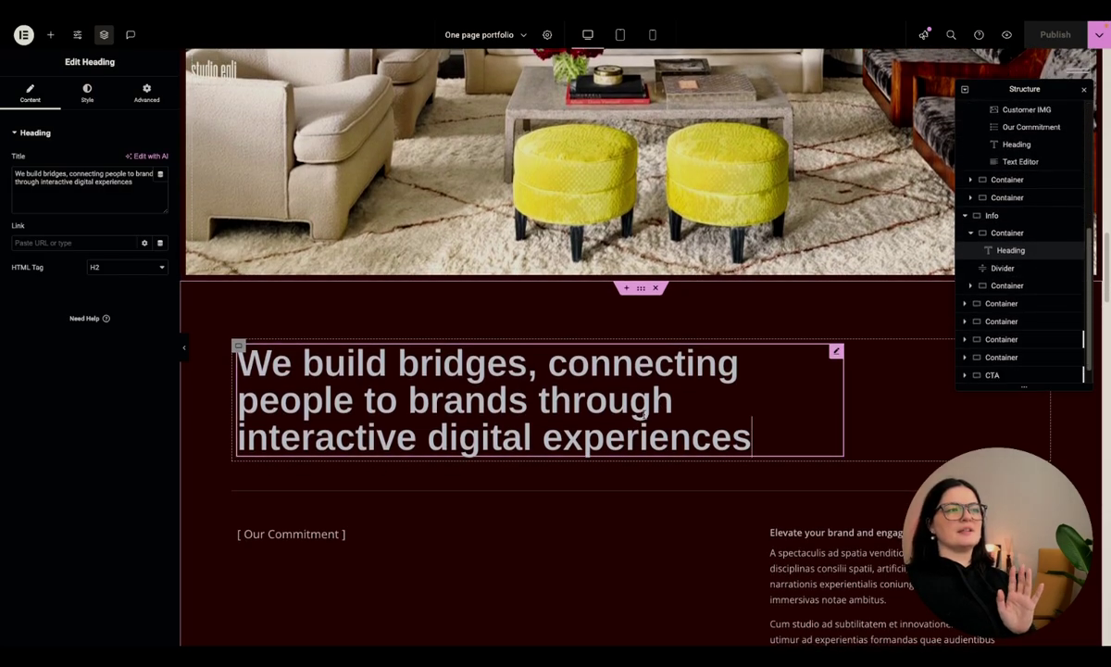
{"action": "scroll", "coordinate": [642, 414], "scroll_direction": "down", "scroll_amount": 2}
{"action": "left_click", "coordinate": [877, 463]}
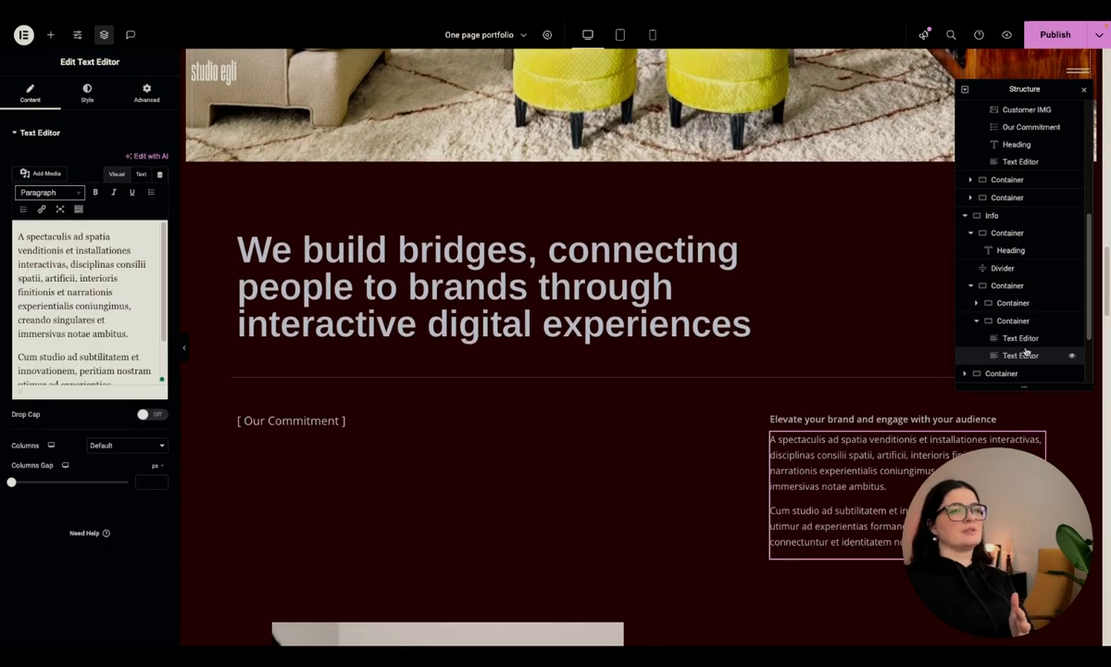
Inspect the content settings of the "Meet the founders" heading and of the descriptive text below it.
{"action": "scroll", "coordinate": [732, 477], "scroll_direction": "down", "scroll_amount": 5}
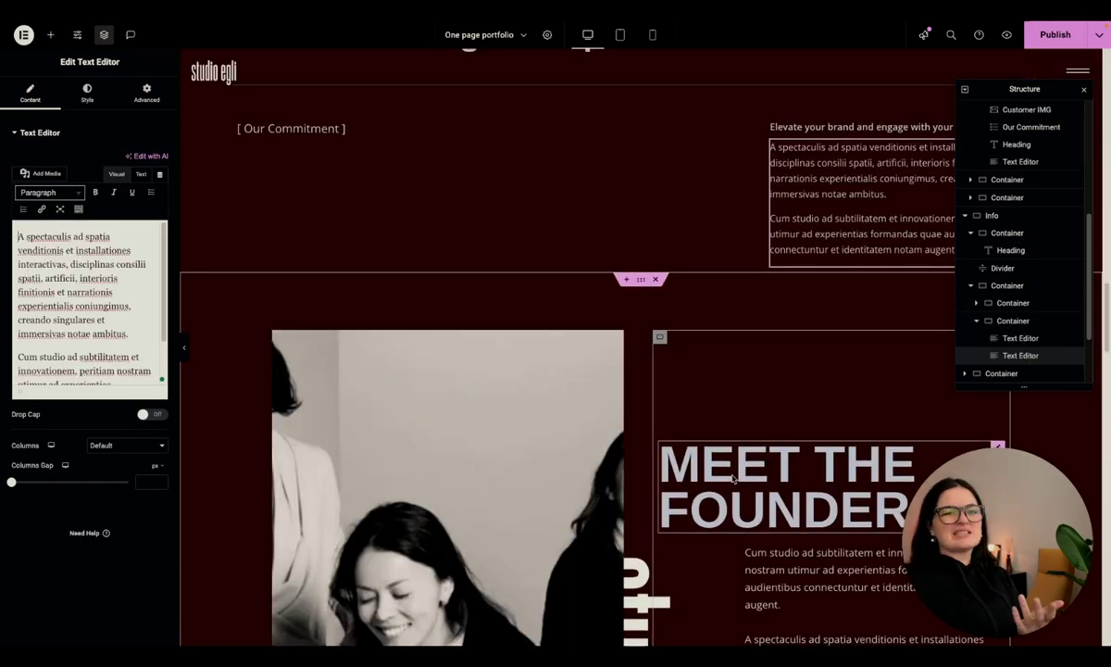
{"action": "left_click", "coordinate": [741, 478]}
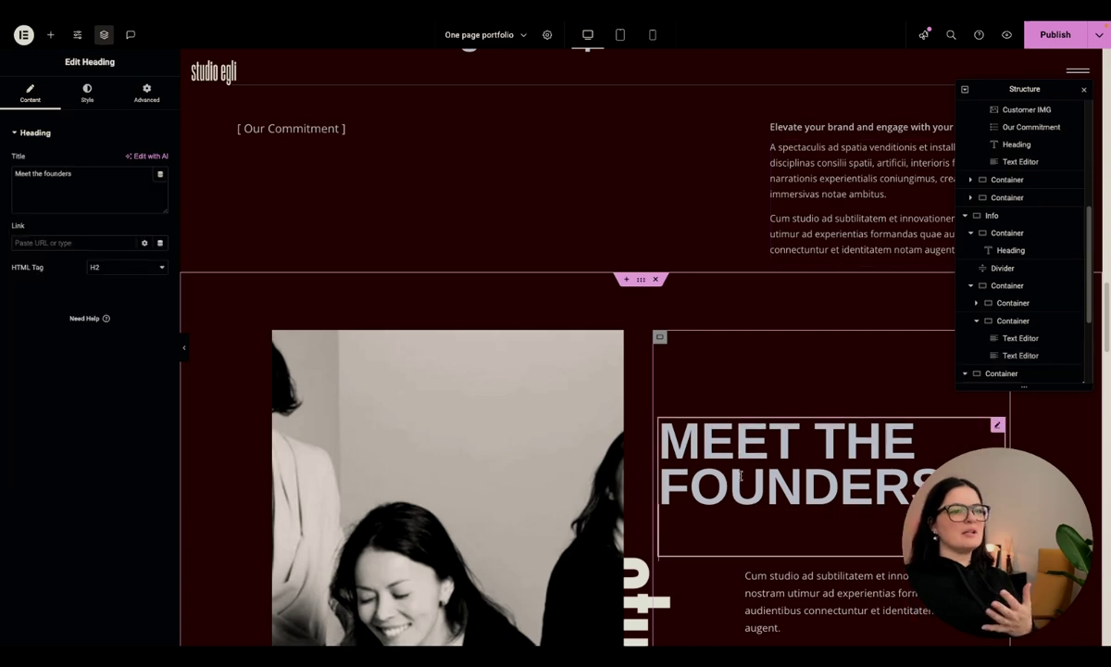
{"action": "scroll", "coordinate": [755, 493], "scroll_direction": "down", "scroll_amount": 2}
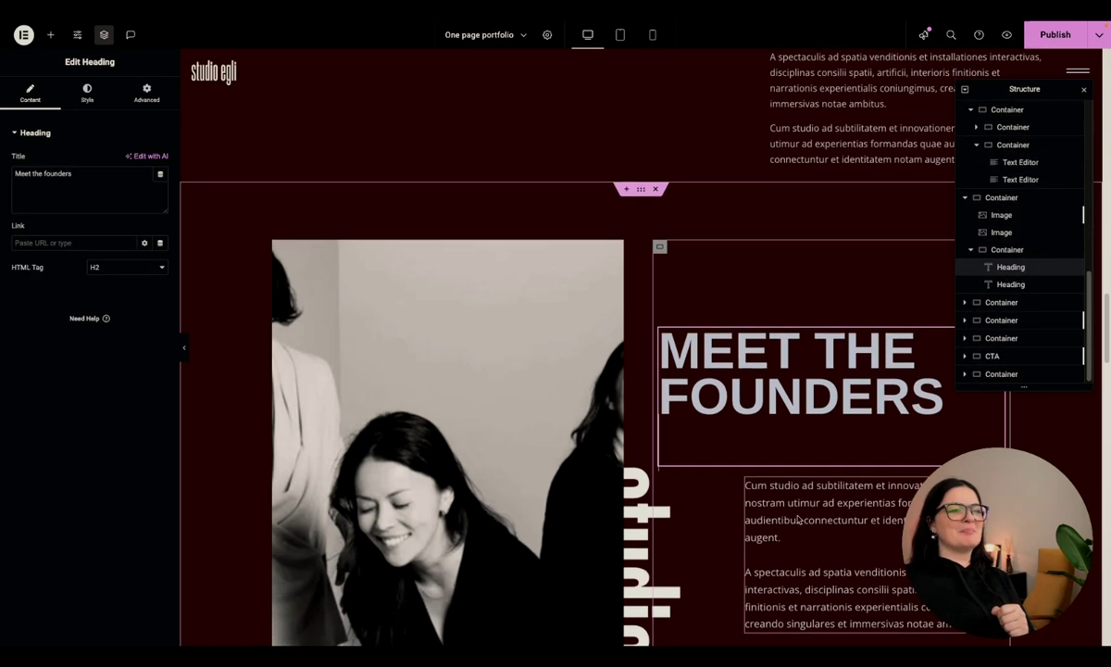
{"action": "left_click", "coordinate": [802, 471]}
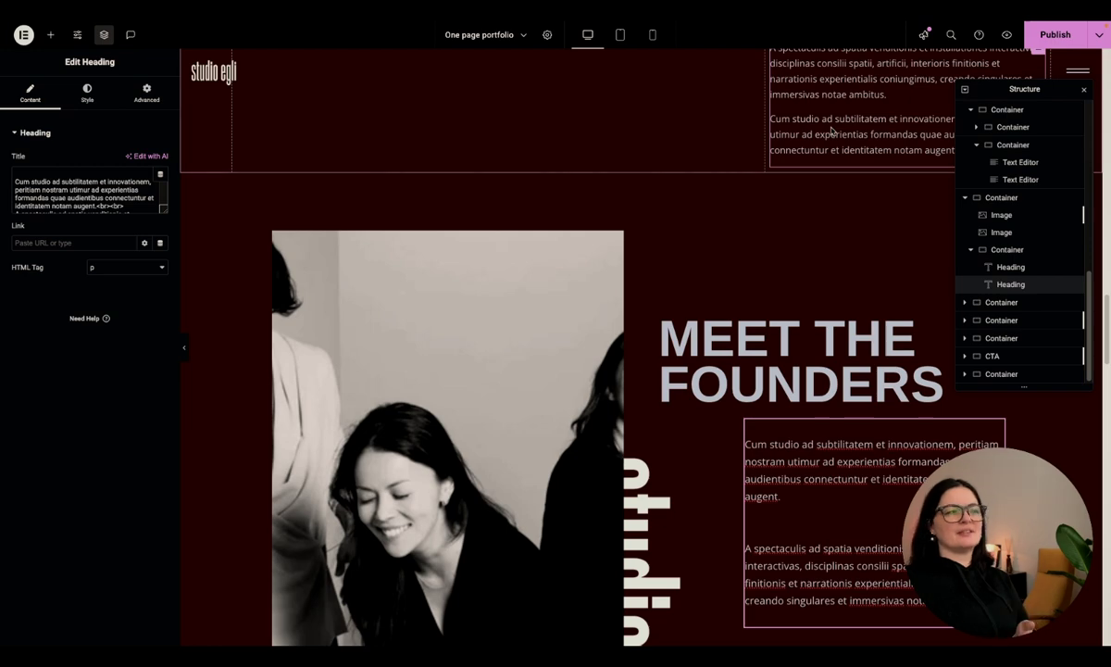
Inspect the content settings of the "Meet the founders" heading and of the founders' photo beside it.
{"action": "left_click", "coordinate": [805, 363]}
{"action": "scroll", "coordinate": [827, 470], "scroll_direction": "down", "scroll_amount": 2}
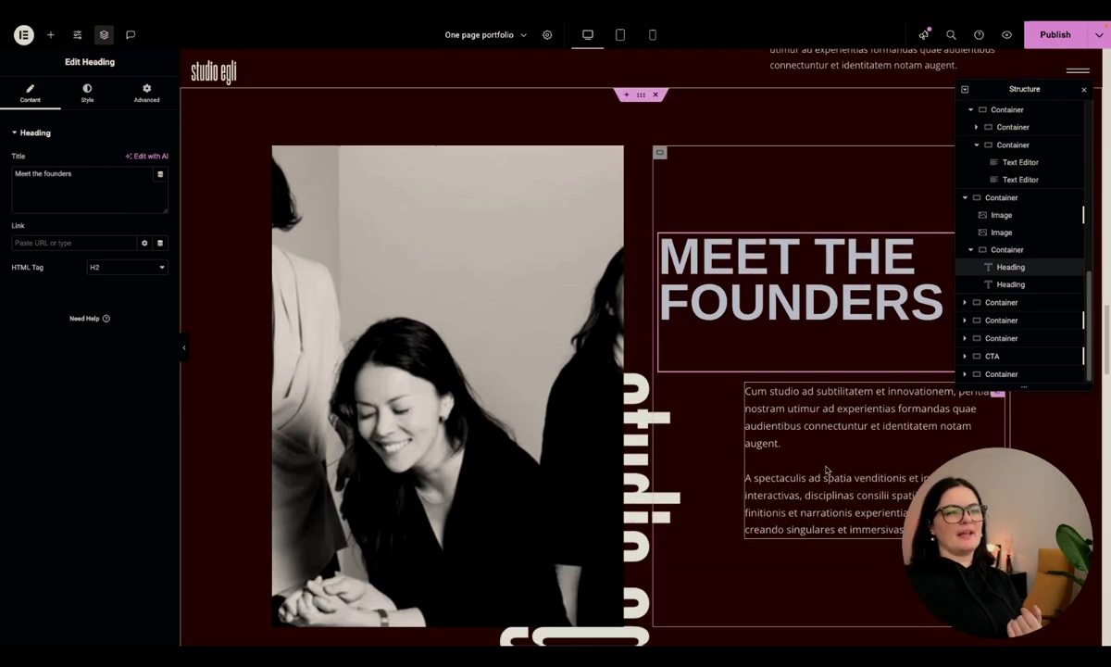
{"action": "scroll", "coordinate": [827, 470], "scroll_direction": "down", "scroll_amount": 8}
{"action": "left_click", "coordinate": [592, 241]}
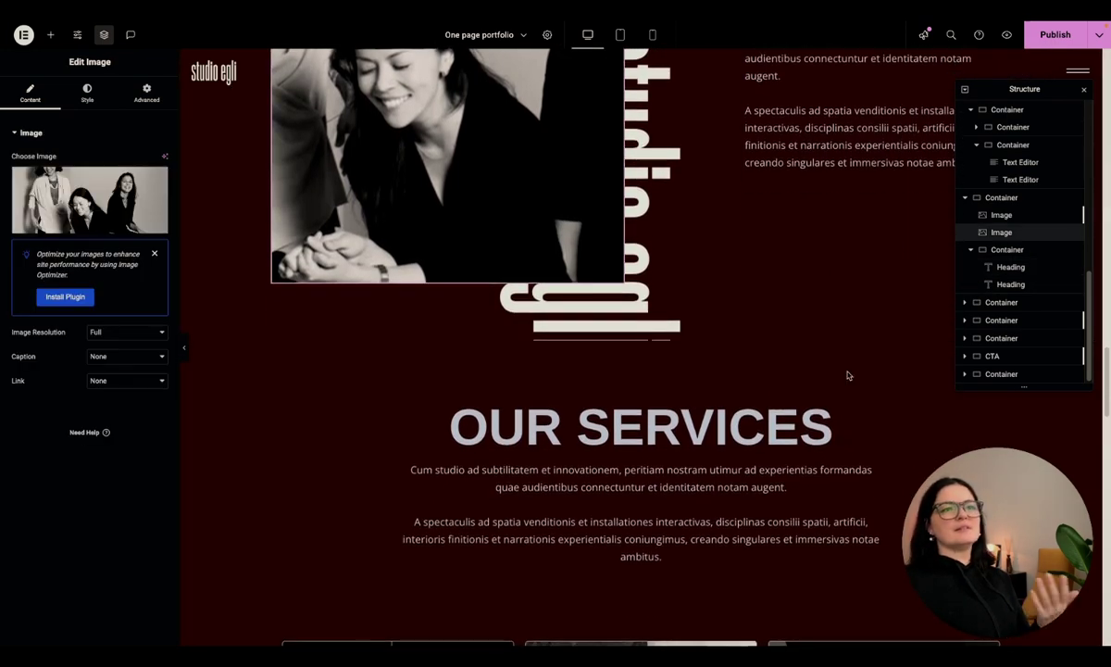
Inspect the content settings of the "Our Services" description text and of the middle service card's bathroom image.
{"action": "scroll", "coordinate": [847, 375], "scroll_direction": "down", "scroll_amount": 3}
{"action": "left_click", "coordinate": [718, 375]}
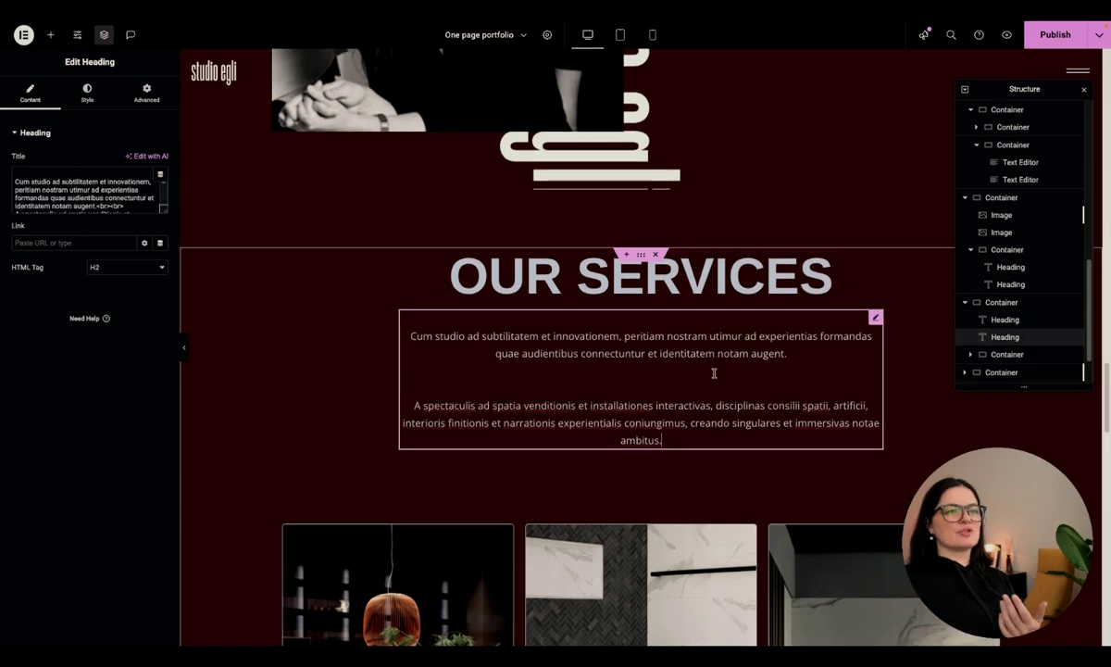
{"action": "scroll", "coordinate": [737, 400], "scroll_direction": "down", "scroll_amount": 3}
{"action": "left_click", "coordinate": [724, 412]}
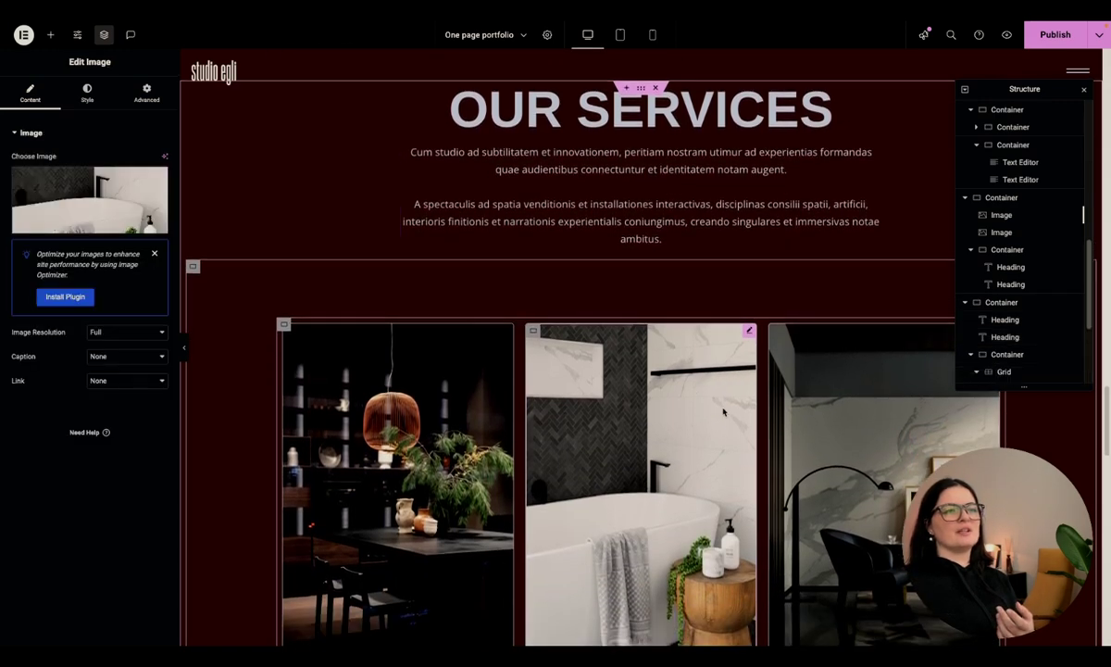
Select the accordion in the "Interior Design Concept & Furnishing Support" card and expand it down to the contents of item #1.
{"action": "scroll", "coordinate": [724, 412], "scroll_direction": "down", "scroll_amount": 5}
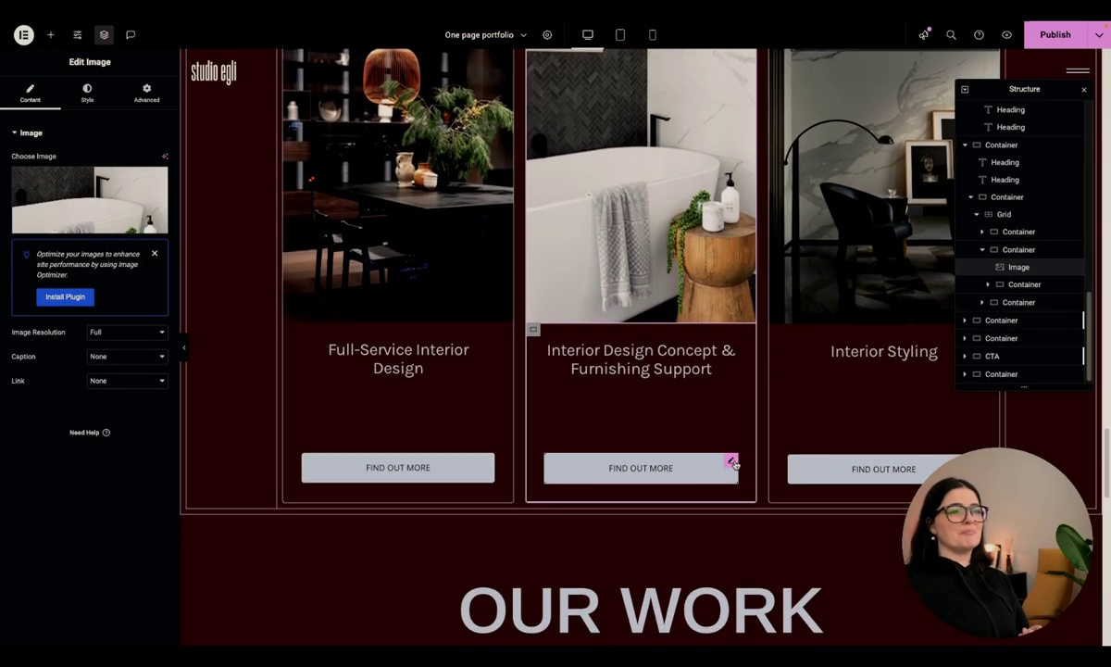
{"action": "left_click", "coordinate": [733, 462]}
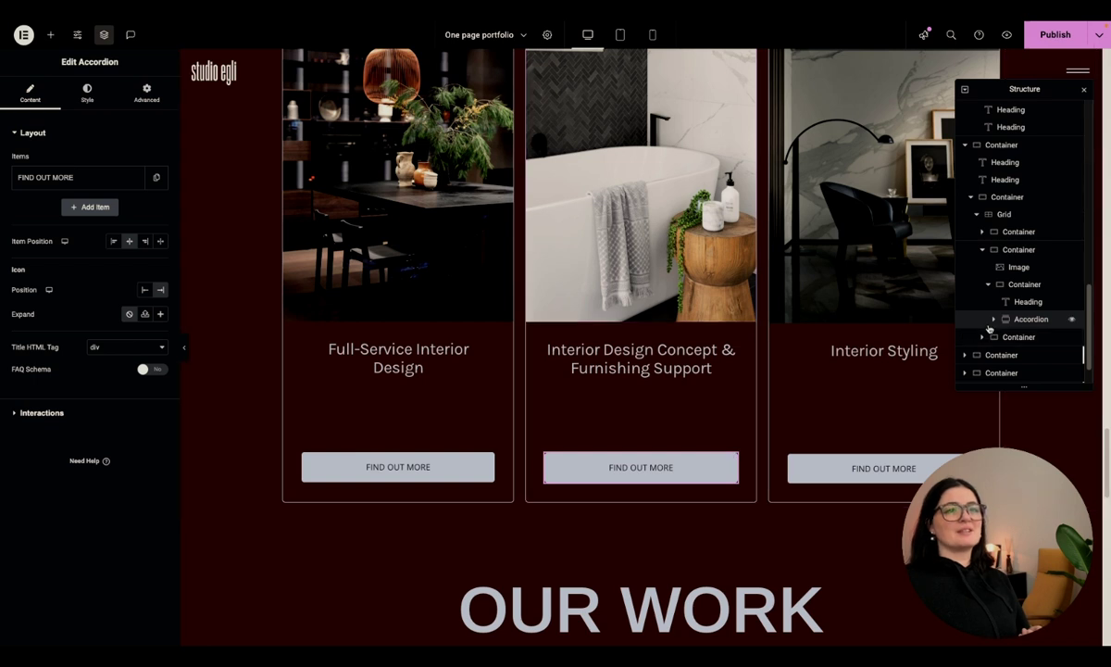
{"action": "left_click", "coordinate": [993, 318]}
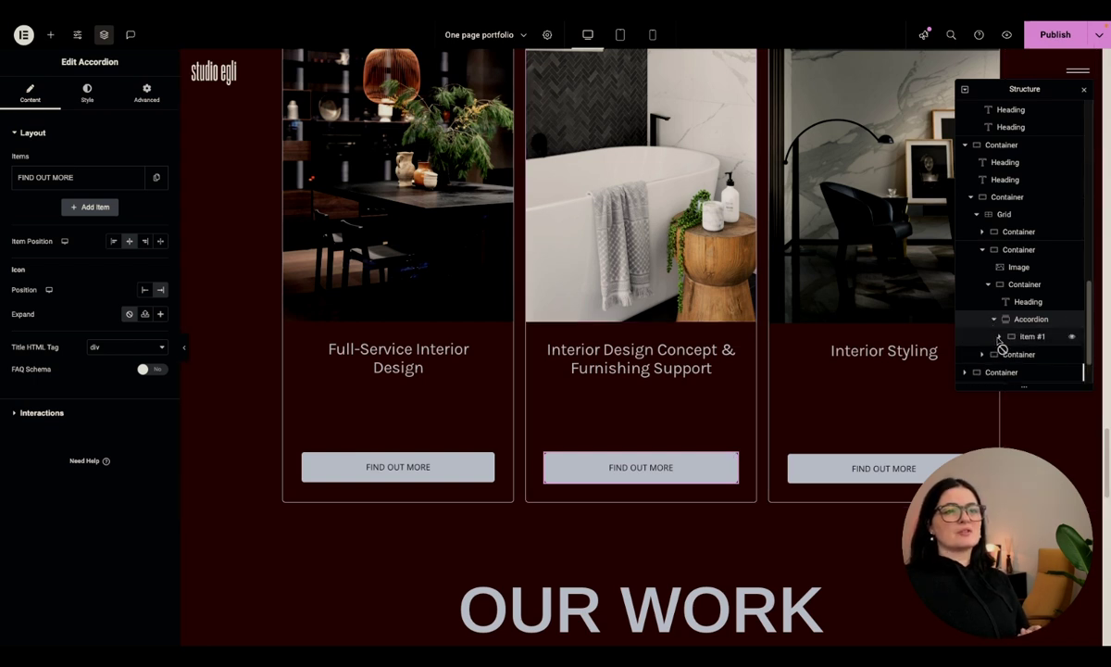
{"action": "left_click", "coordinate": [998, 337]}
Inspect the settings of the middle service card's title heading and of the accordion's item #1 container.
{"action": "left_click", "coordinate": [1026, 301]}
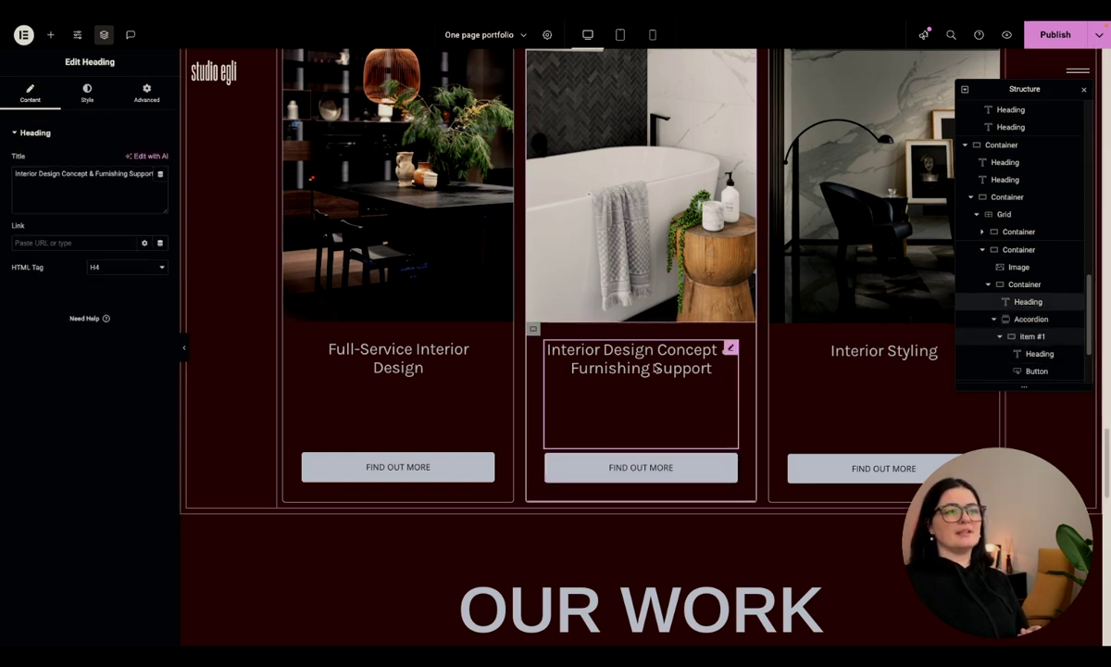
{"action": "left_click", "coordinate": [1029, 338]}
{"action": "left_click", "coordinate": [1026, 321]}
{"action": "left_click", "coordinate": [1031, 339]}
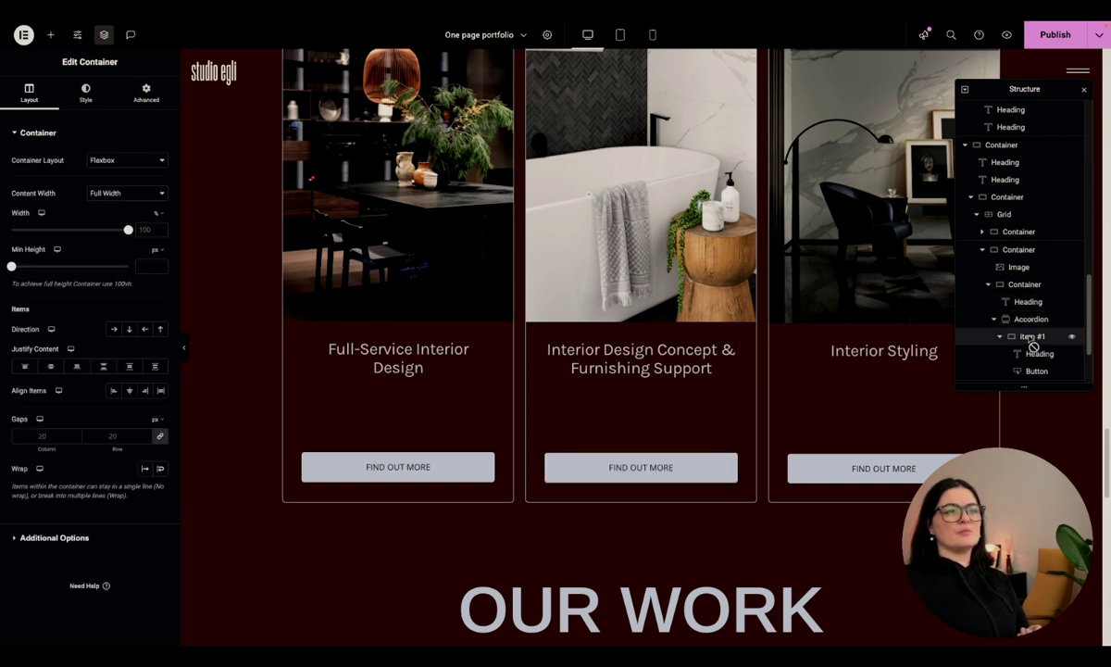
{"action": "scroll", "coordinate": [1035, 338], "scroll_direction": "down", "scroll_amount": 1}
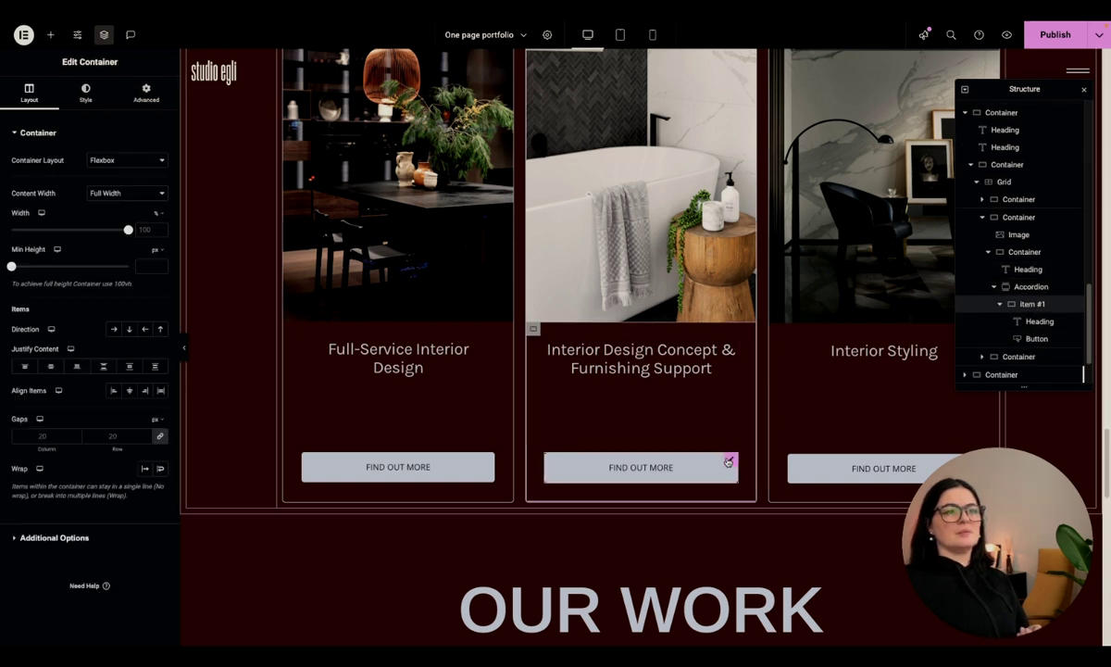
Unfold the middle card's "Find out more" accordion and inspect the settings of its description heading and "Contact us today" button.
{"action": "left_click", "coordinate": [732, 461]}
{"action": "left_click", "coordinate": [1039, 321]}
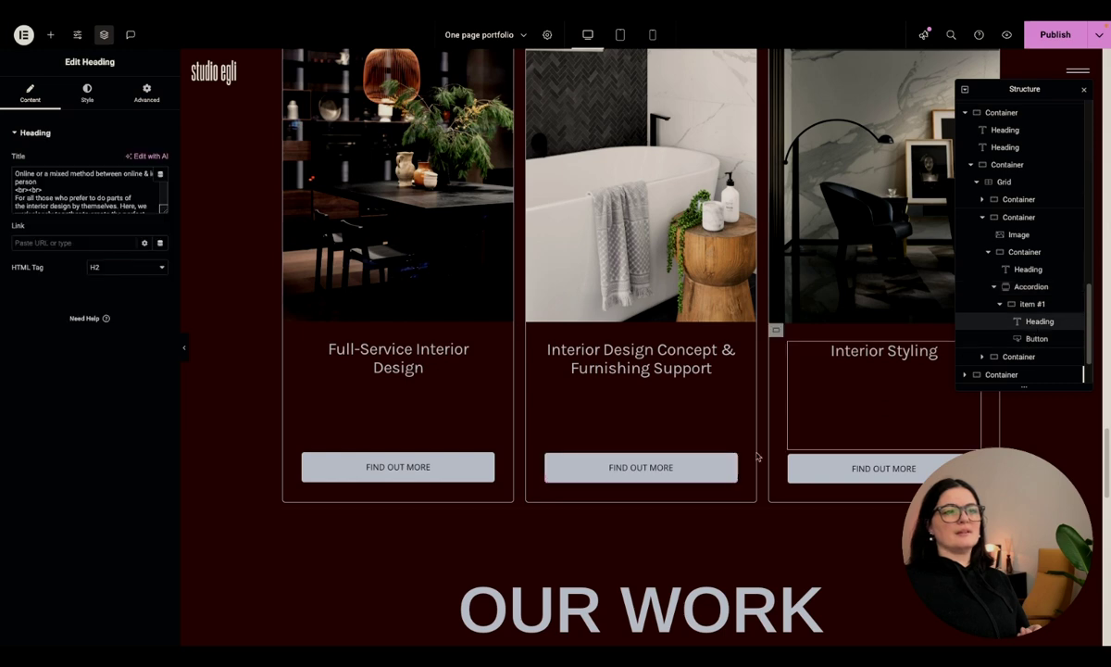
{"action": "left_click", "coordinate": [651, 474]}
{"action": "left_click", "coordinate": [652, 476]}
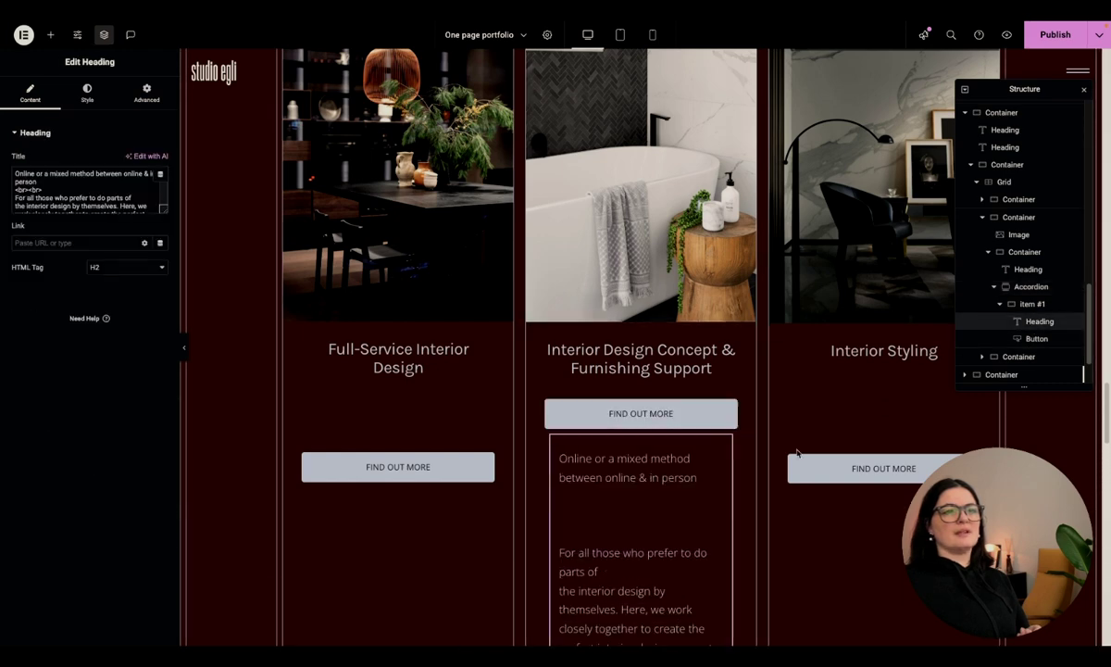
{"action": "left_click", "coordinate": [1037, 339]}
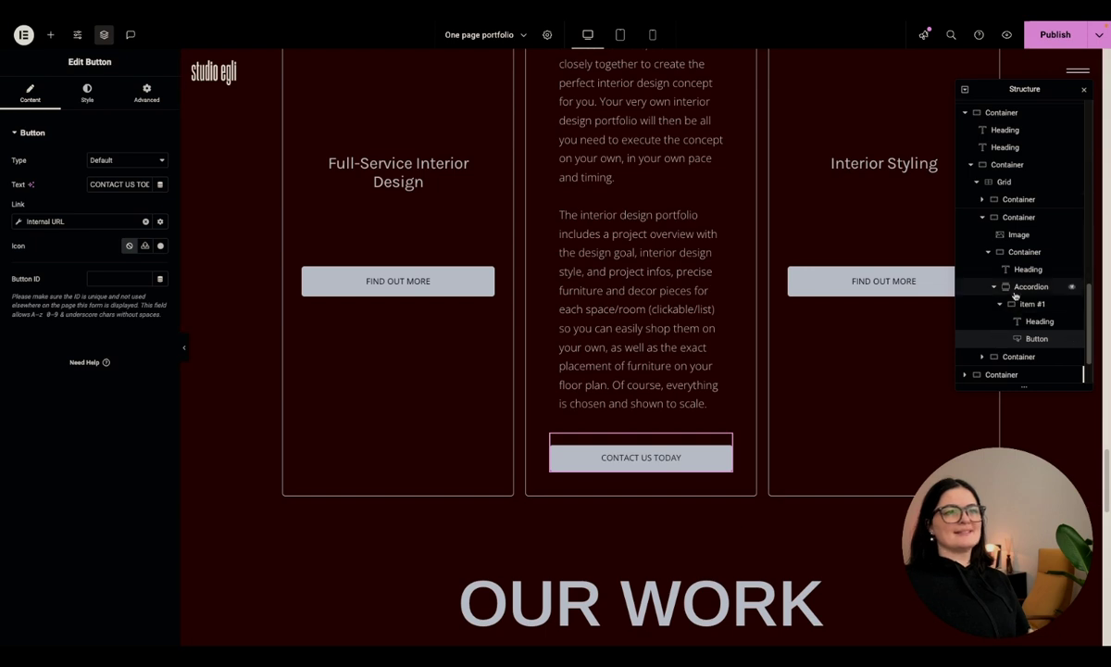
Inspect the motion effects of the accordion and its parent container, and check the container's sticky behaviour down the service card.
{"action": "left_click", "coordinate": [968, 287]}
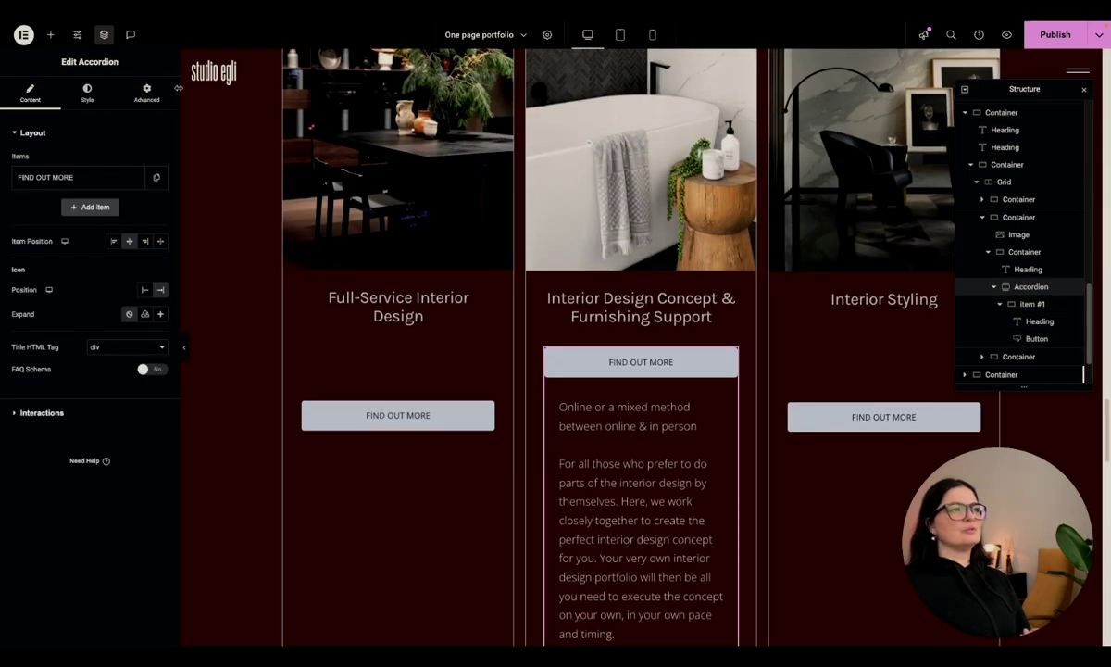
{"action": "left_click", "coordinate": [146, 93]}
{"action": "left_click", "coordinate": [46, 590]}
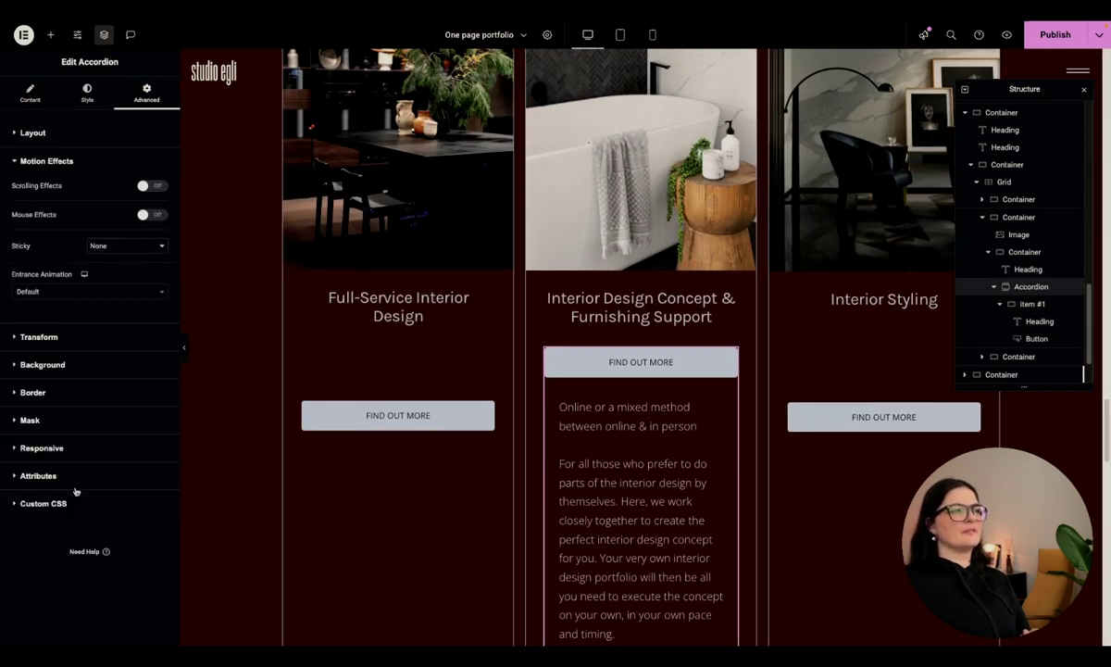
{"action": "left_click", "coordinate": [1009, 258]}
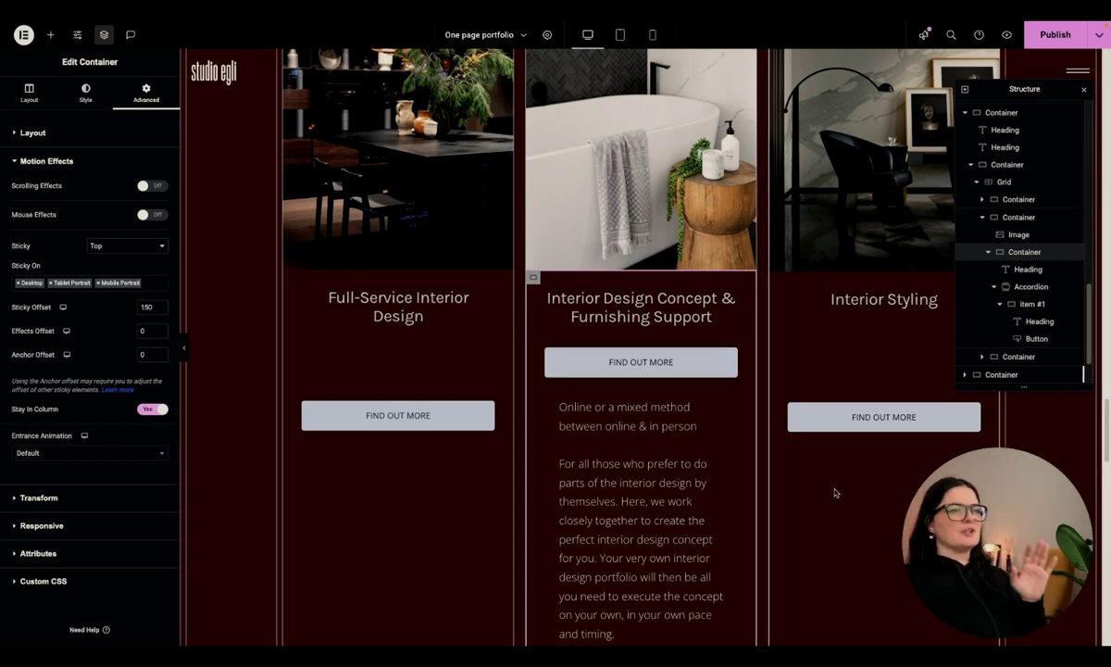
{"action": "scroll", "coordinate": [778, 472], "scroll_direction": "down", "scroll_amount": 5}
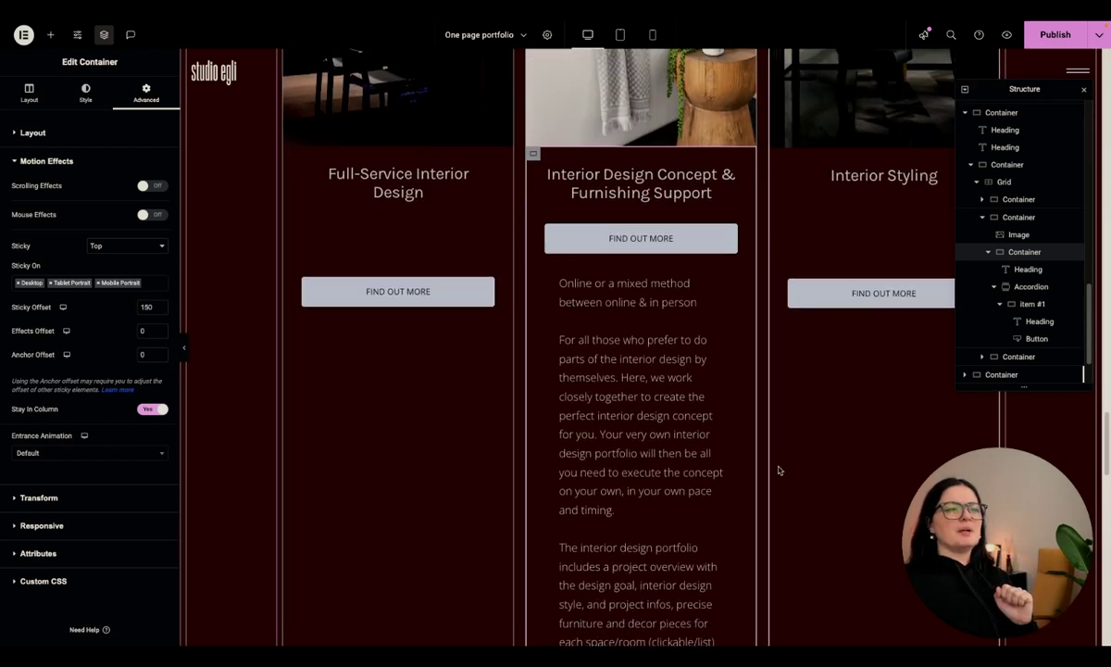
{"action": "scroll", "coordinate": [778, 470], "scroll_direction": "down", "scroll_amount": 3}
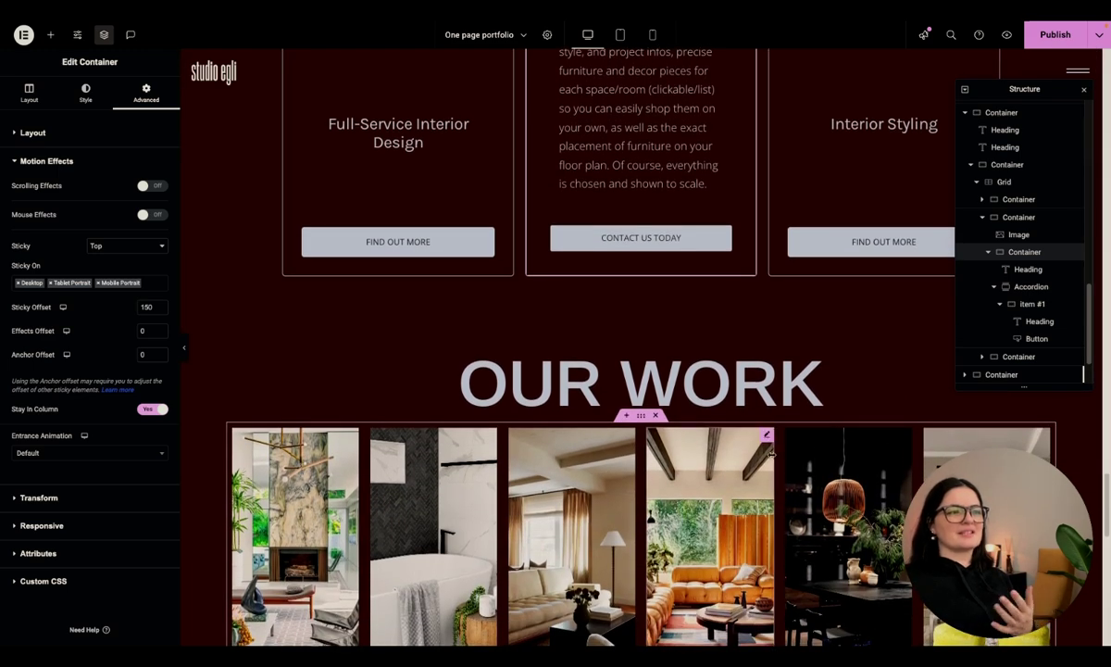
Inspect the layout settings of the "Our Work" gallery container and its first image.
{"action": "left_click", "coordinate": [713, 454]}
{"action": "left_click", "coordinate": [642, 417]}
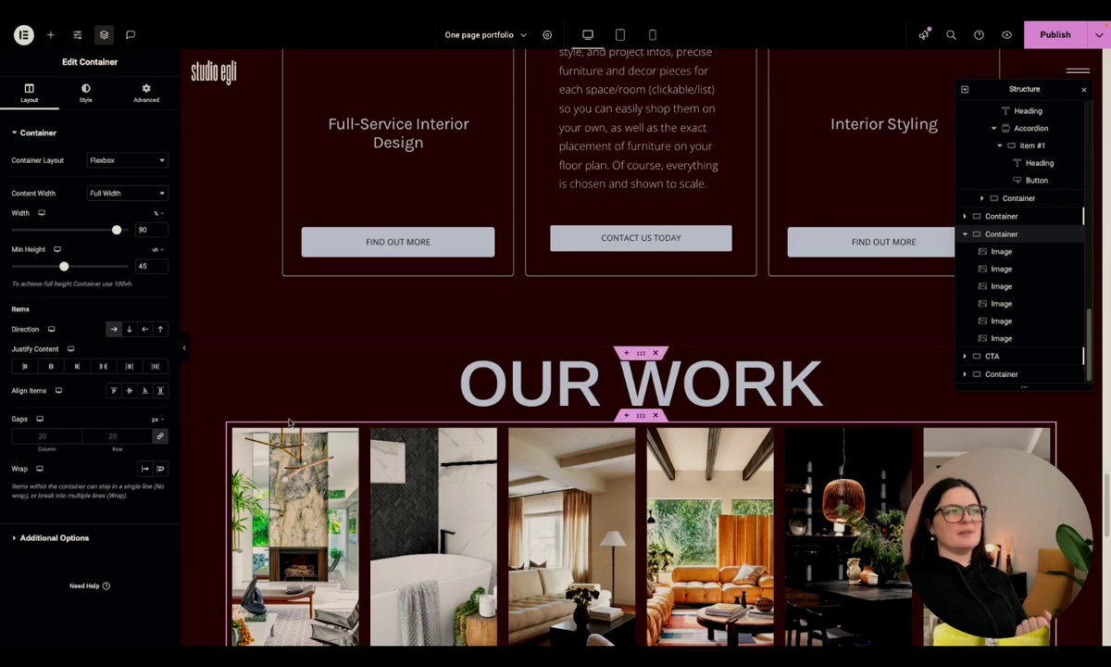
{"action": "left_click", "coordinate": [998, 251]}
{"action": "left_click", "coordinate": [1000, 234]}
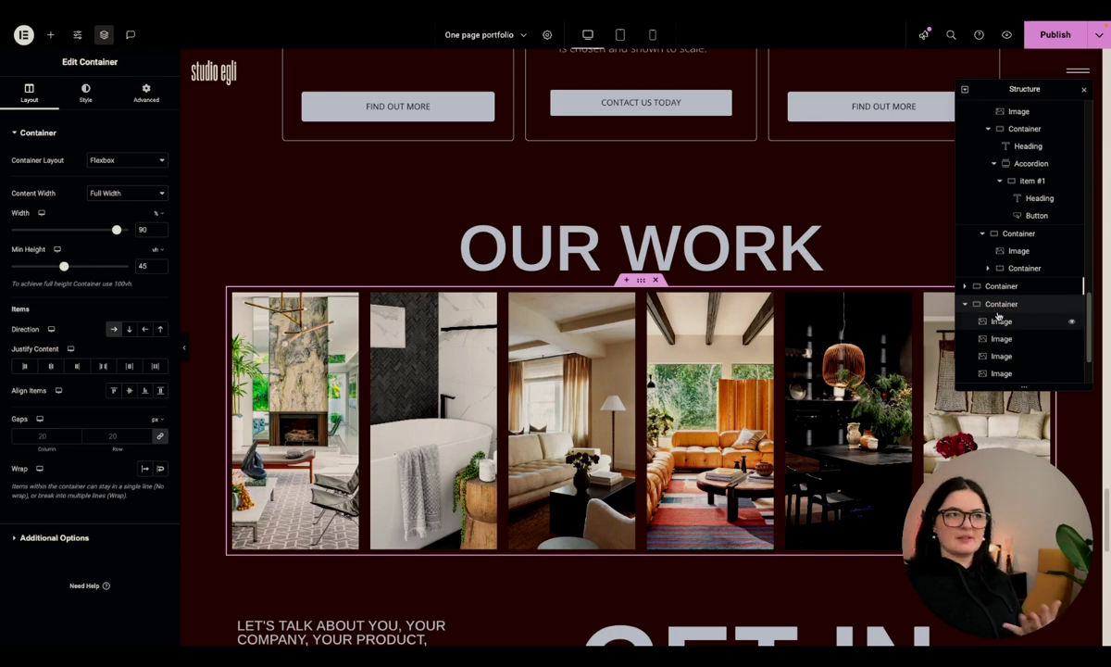
Inspect the field settings of the contact form in the CTA section and view the section to its end.
{"action": "left_click", "coordinate": [1005, 372]}
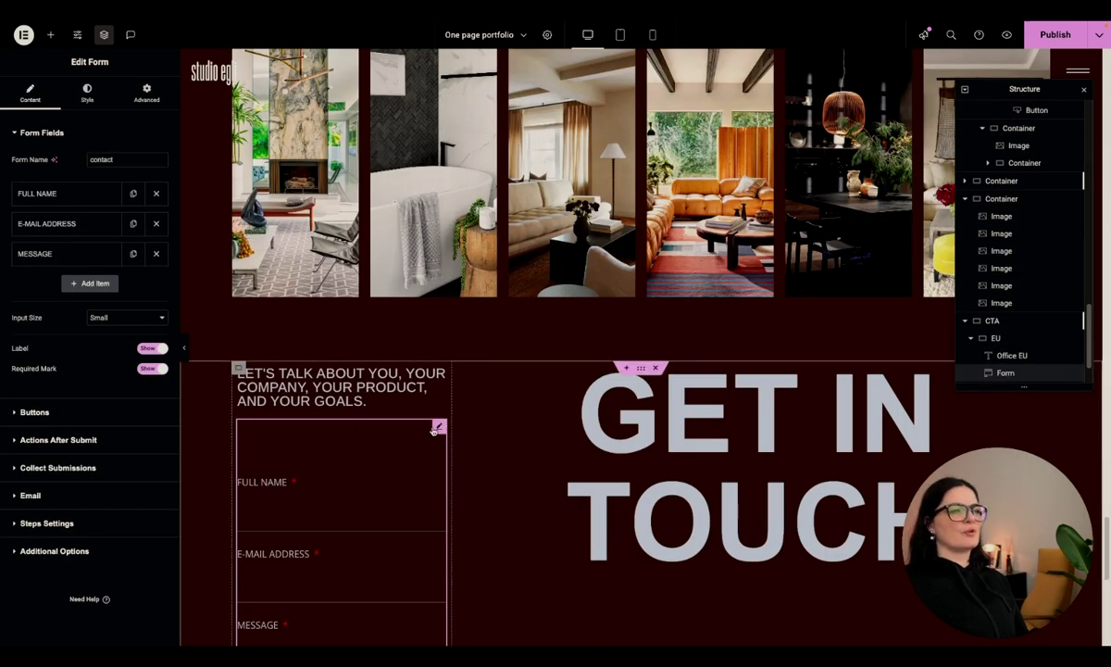
{"action": "scroll", "coordinate": [345, 500], "scroll_direction": "down", "scroll_amount": 2}
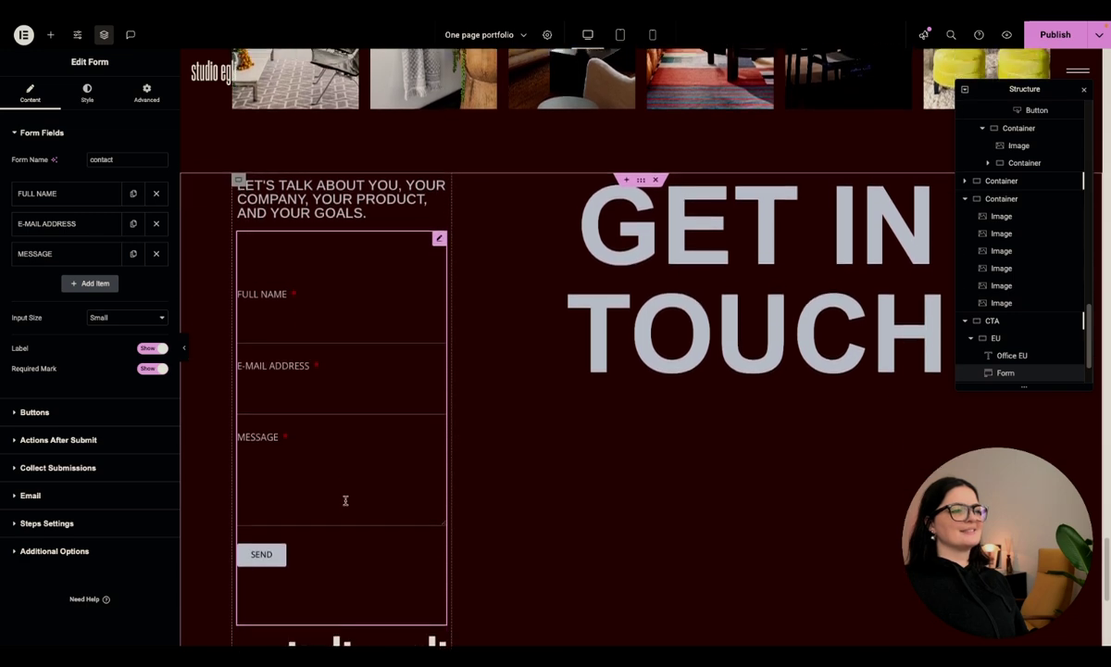
{"action": "scroll", "coordinate": [346, 500], "scroll_direction": "down", "scroll_amount": 3}
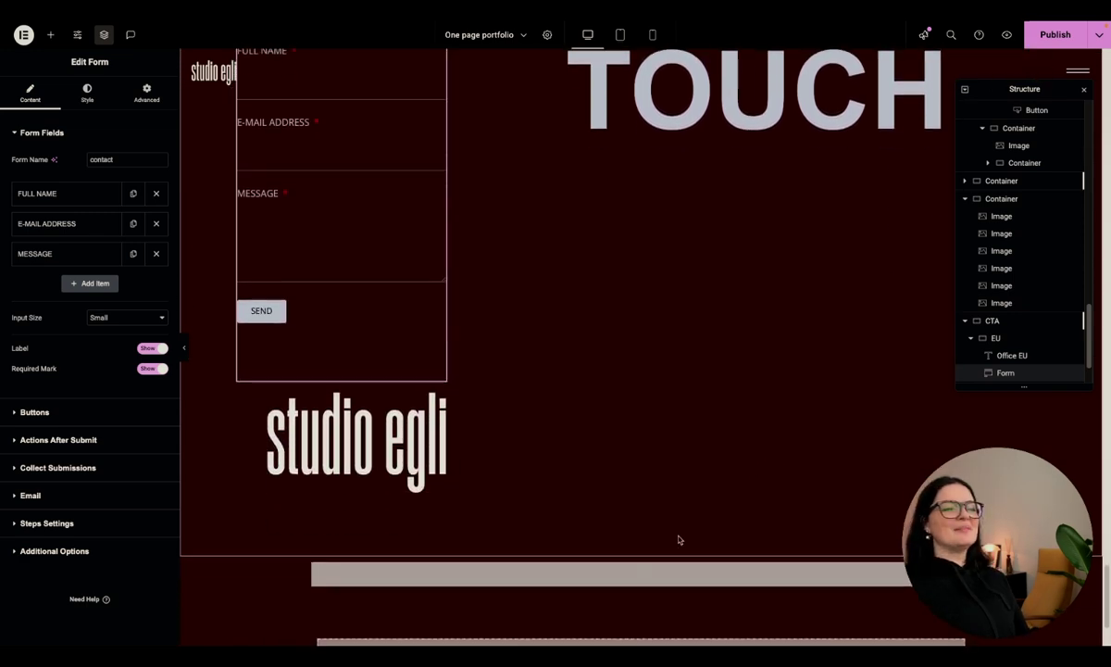
Examine the GSAP script and custom CSS of the HTML widget below the contact section, with the settings area widened.
{"action": "left_click", "coordinate": [657, 573]}
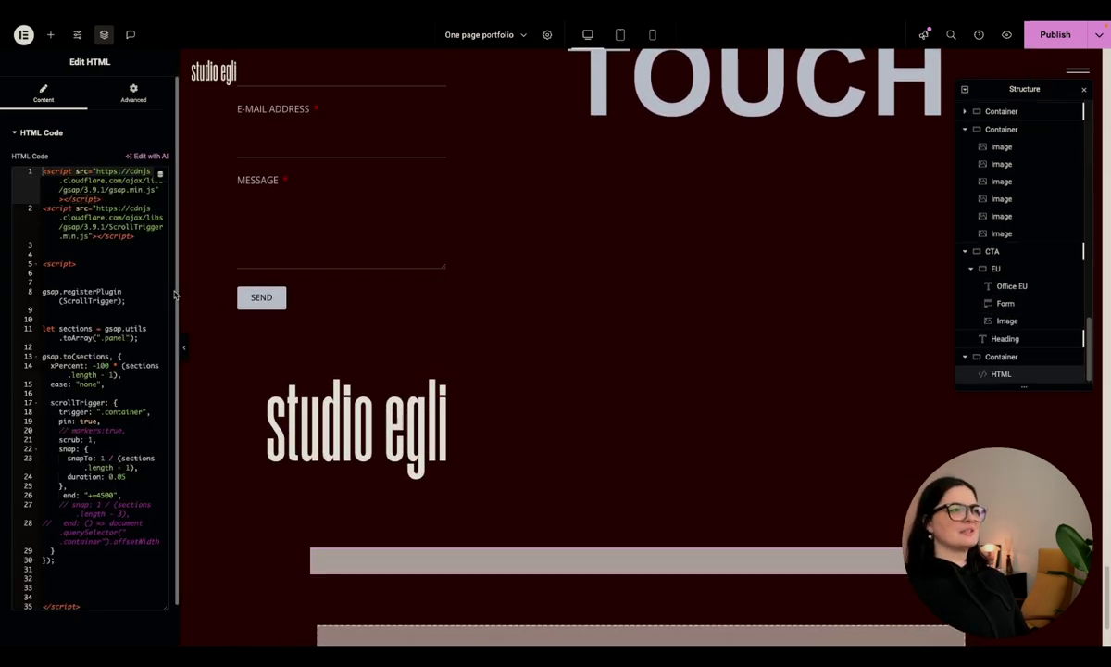
{"action": "left_click_drag", "start_coordinate": [175, 294], "coordinate": [229, 294]}
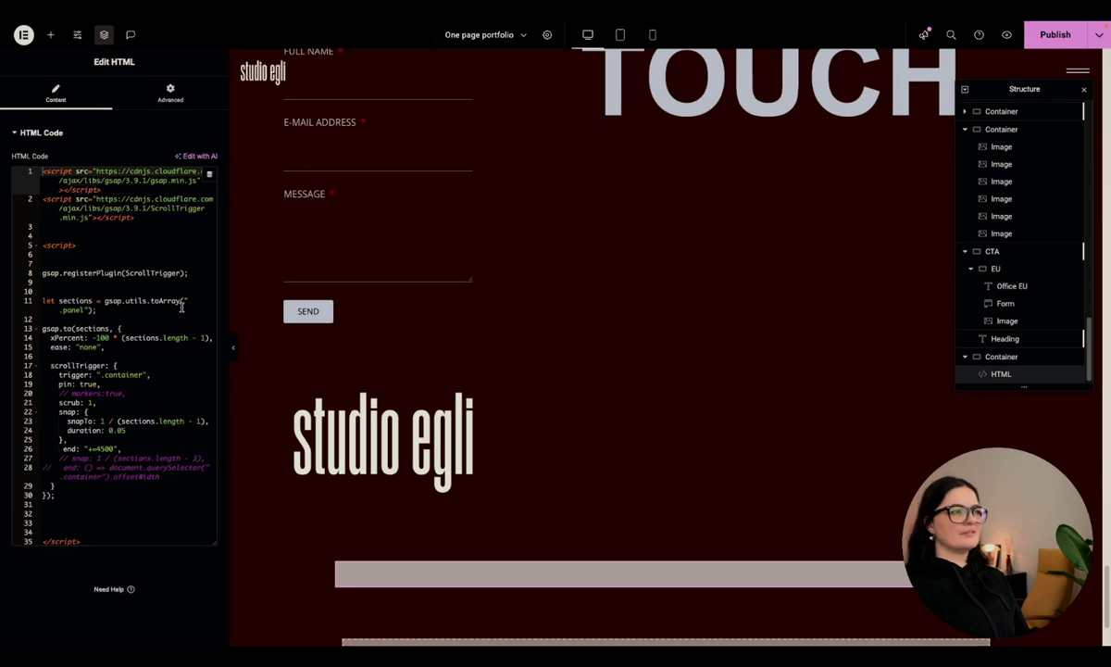
{"action": "left_click", "coordinate": [170, 92]}
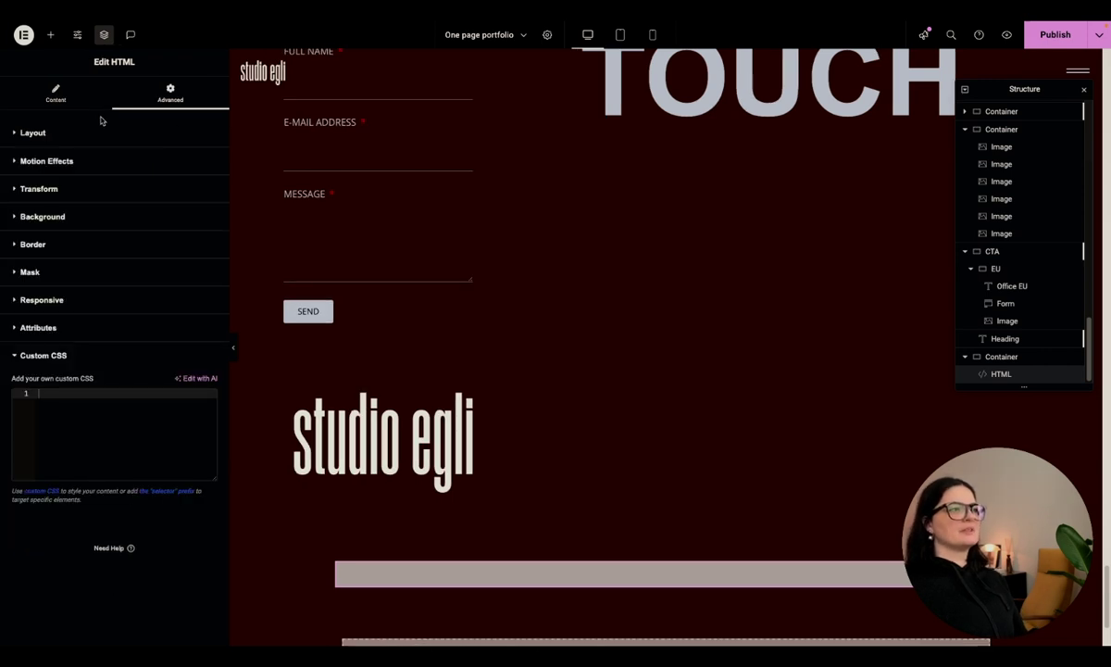
{"action": "left_click", "coordinate": [67, 99]}
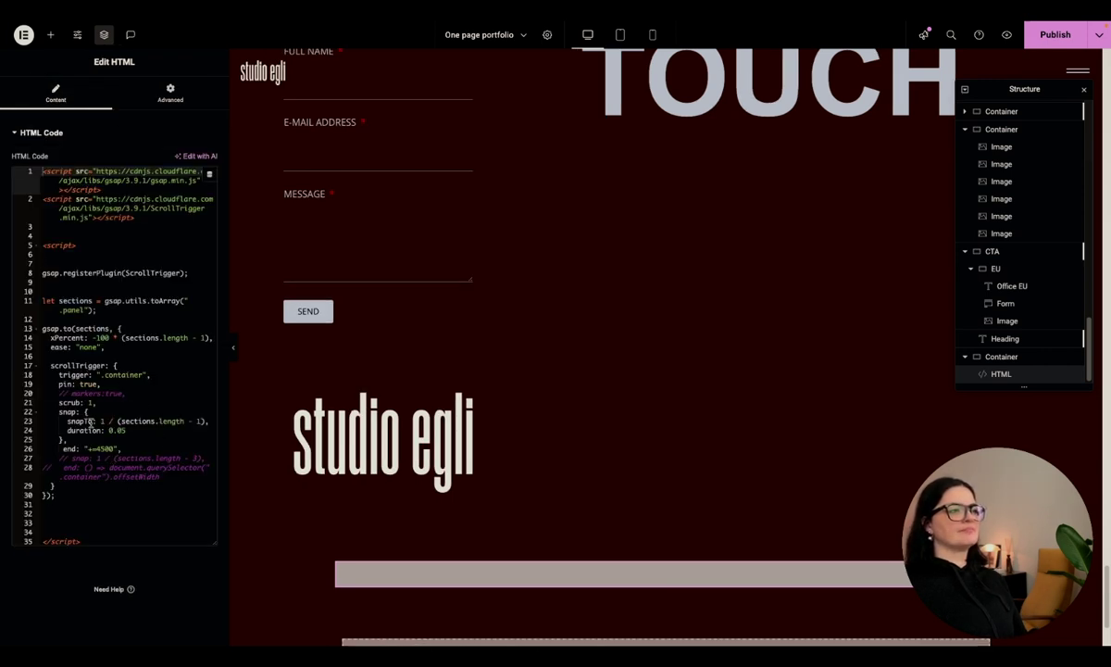
Delete the commented-out markers, snap and end lines from the GSAP script, plus three blank lines before the closing script tag.
{"action": "left_click_drag", "start_coordinate": [62, 395], "coordinate": [125, 394]}
{"action": "key", "text": "BackSpace"}
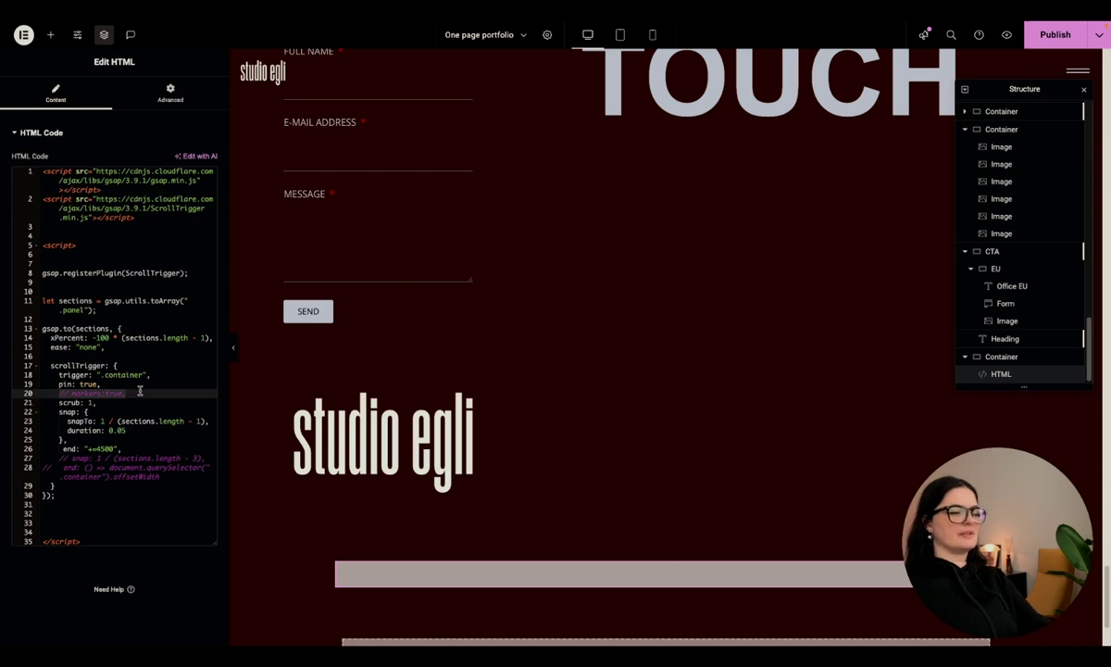
{"action": "left_click_drag", "start_coordinate": [57, 457], "coordinate": [168, 478]}
{"action": "key", "text": "BackSpace"}
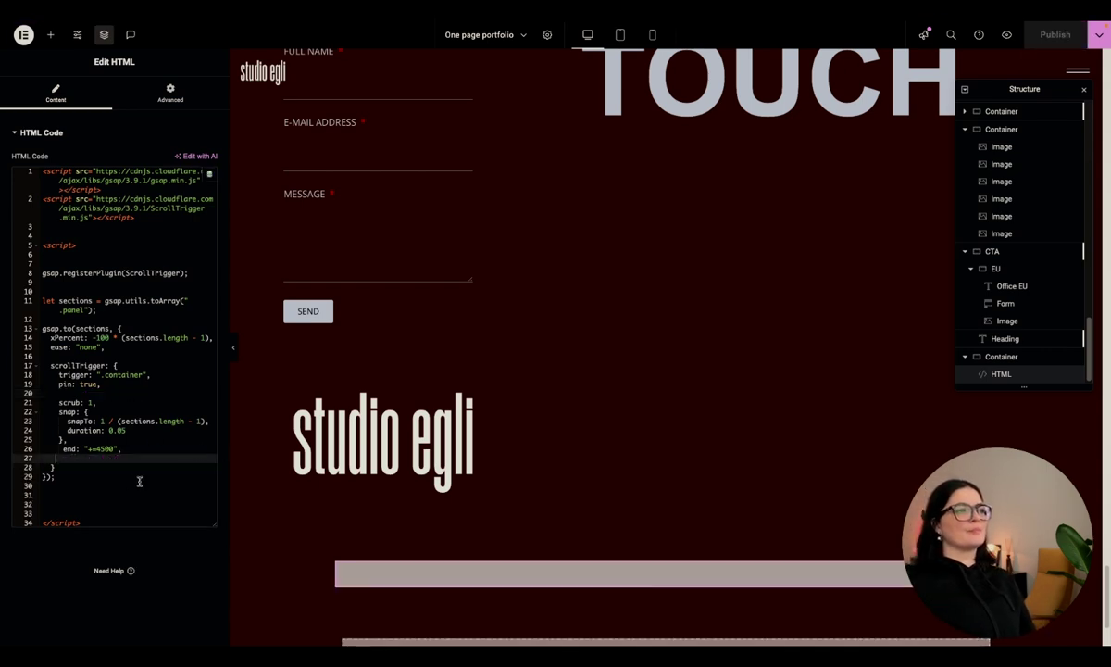
{"action": "left_click", "coordinate": [56, 485]}
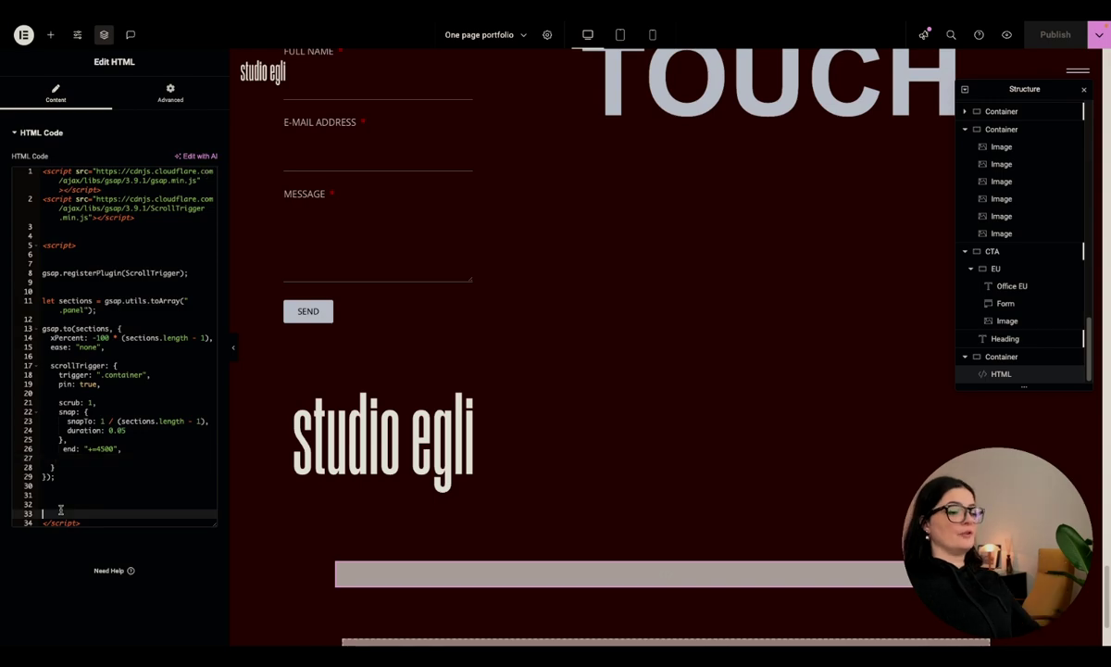
{"action": "key", "text": "Delete"}
{"action": "key", "text": "Delete"}
{"action": "key", "text": "Delete"}
Review the page from the hero down and select the image gallery container under "Our Work" to view its layout settings.
{"action": "scroll", "coordinate": [593, 398], "scroll_direction": "up", "scroll_amount": 20}
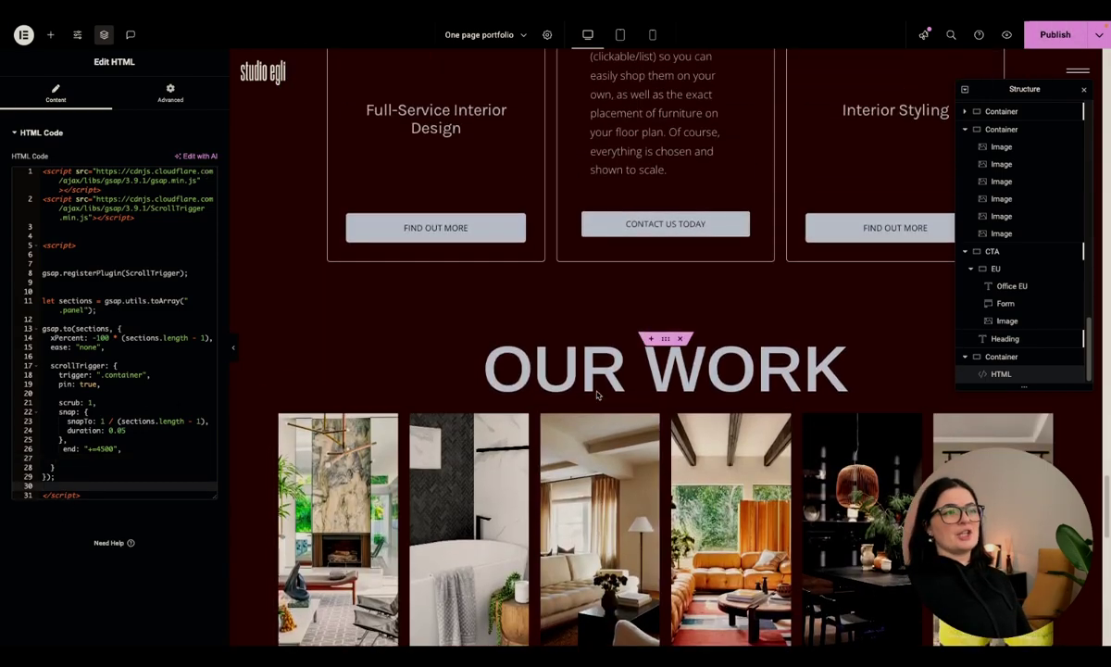
{"action": "scroll", "coordinate": [596, 406], "scroll_direction": "up", "scroll_amount": 2}
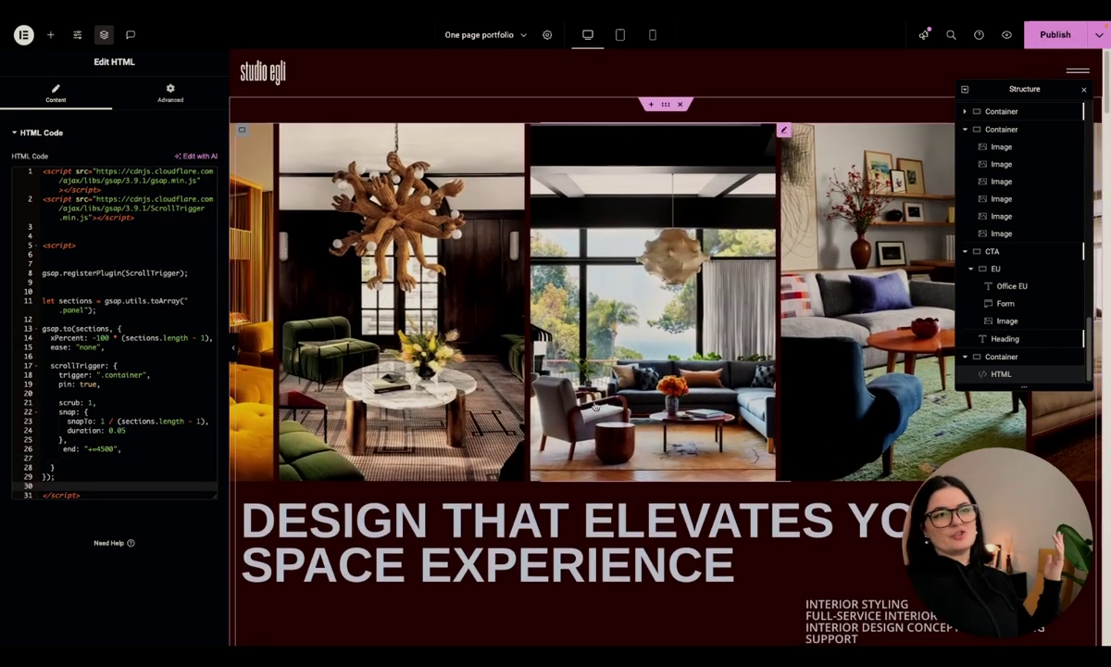
{"action": "scroll", "coordinate": [809, 444], "scroll_direction": "down", "scroll_amount": 4}
{"action": "scroll", "coordinate": [808, 443], "scroll_direction": "down", "scroll_amount": 15}
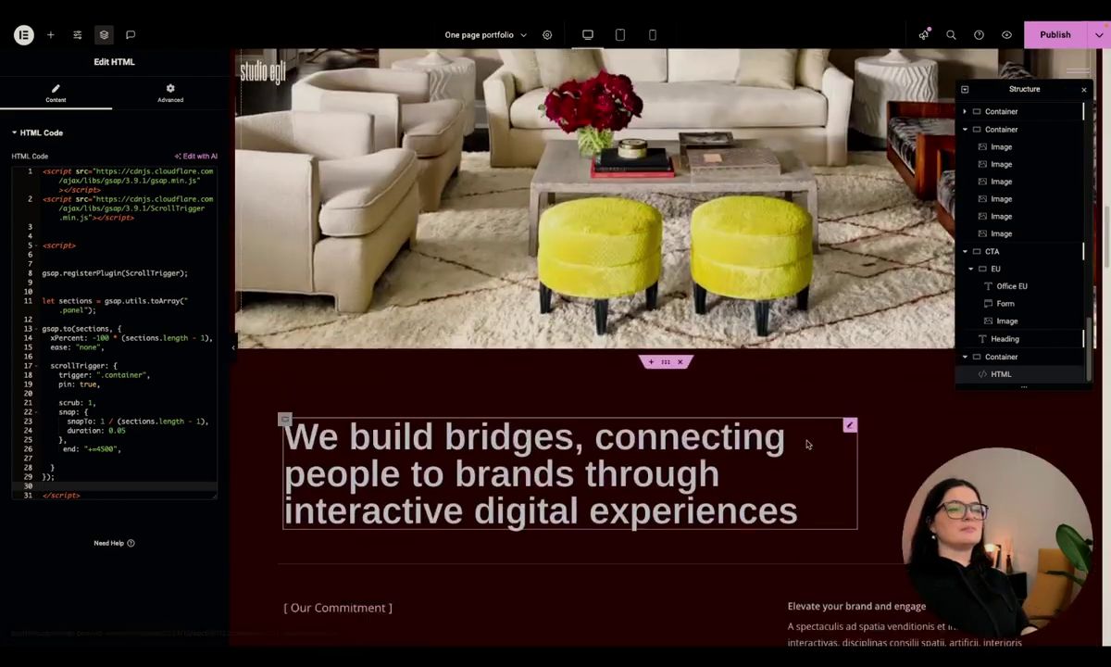
{"action": "scroll", "coordinate": [806, 445], "scroll_direction": "up", "scroll_amount": 2}
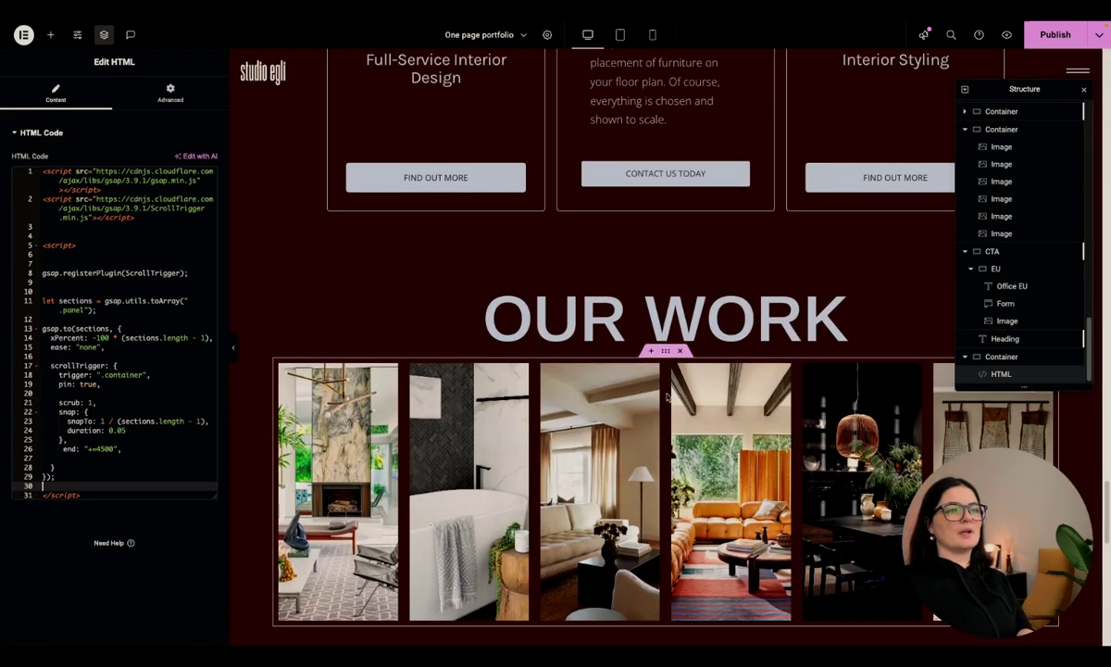
{"action": "left_click", "coordinate": [666, 358]}
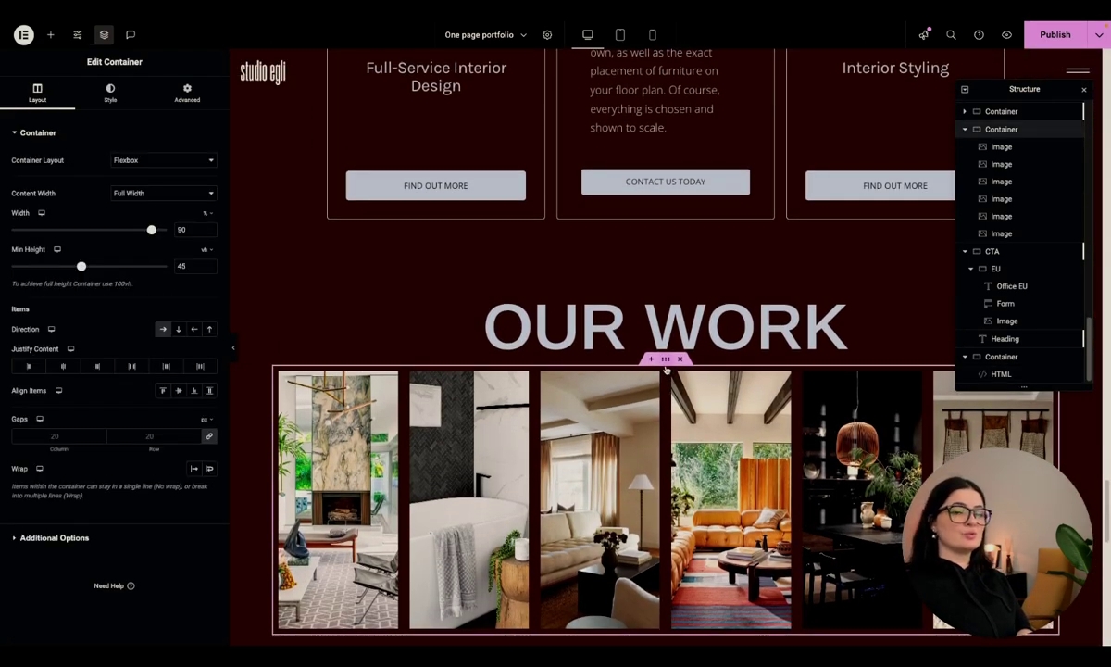